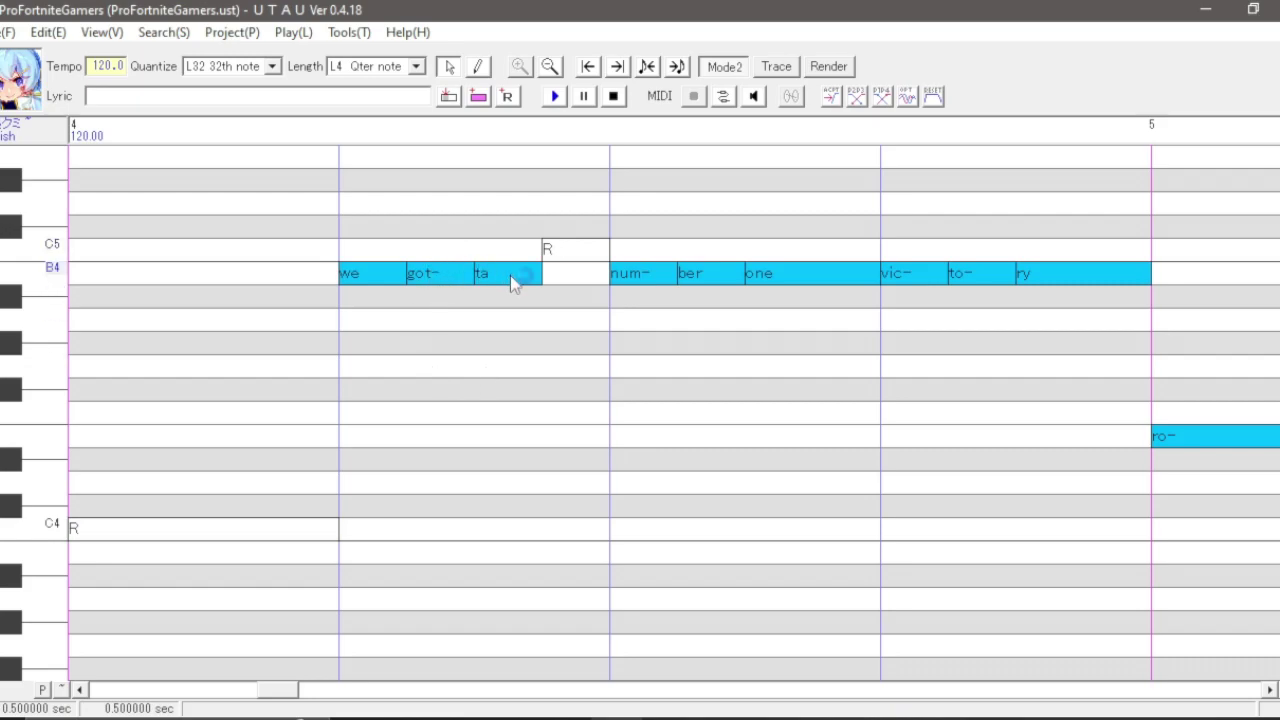
- Select all the song's lyric notes from "we" onward and run the LyricParser plugin on them
{"action": "key", "text": "ctrl+a"}
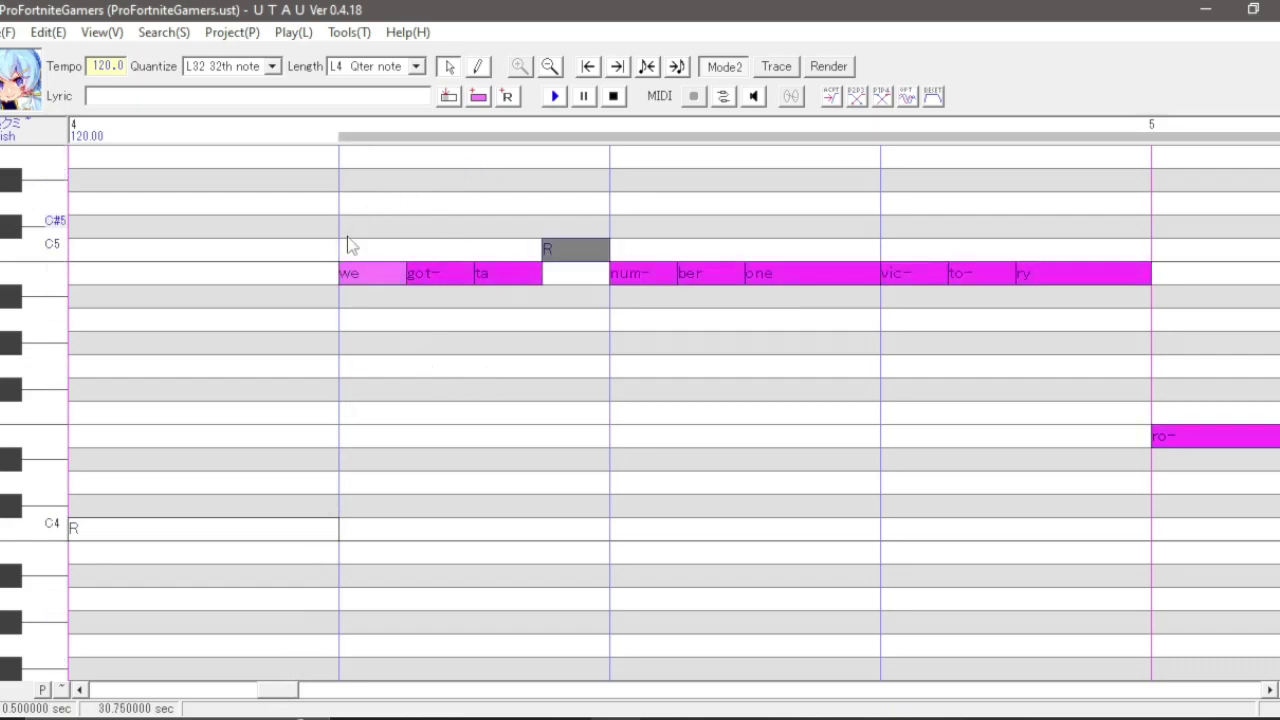
{"action": "left_click_drag", "start_coordinate": [280, 694], "coordinate": [300, 694]}
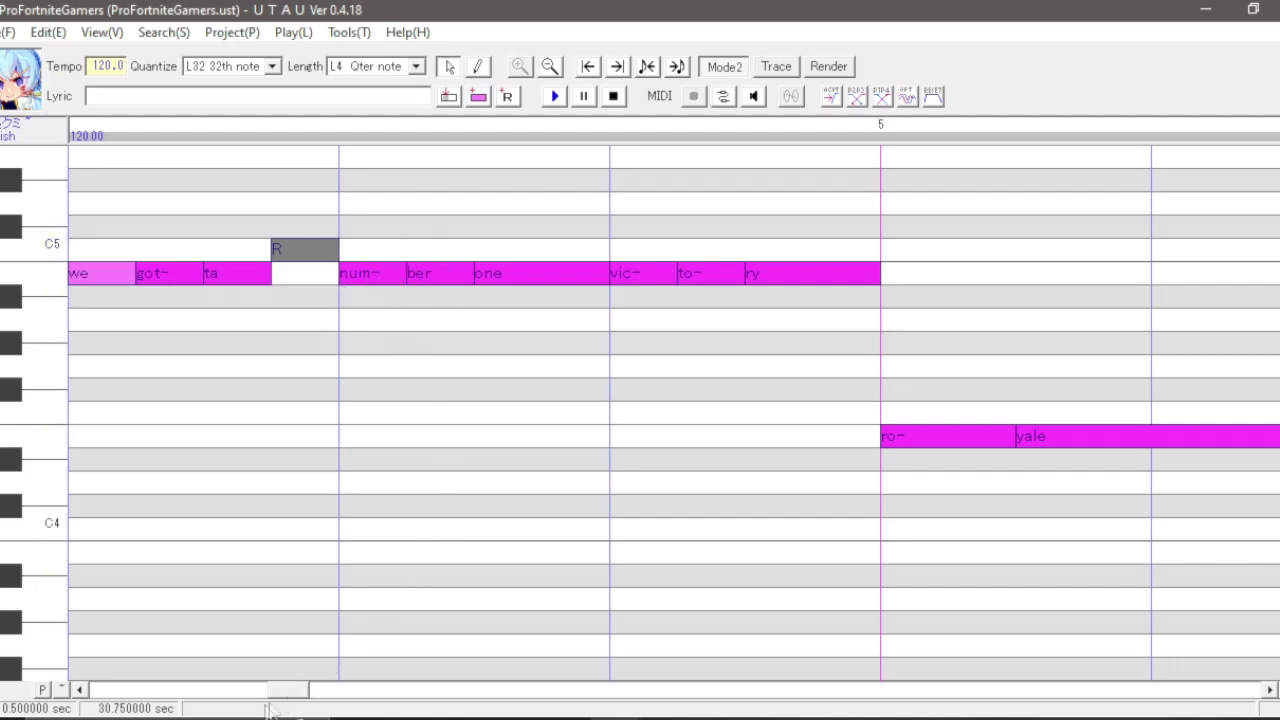
{"action": "left_click_drag", "start_coordinate": [270, 691], "coordinate": [309, 691]}
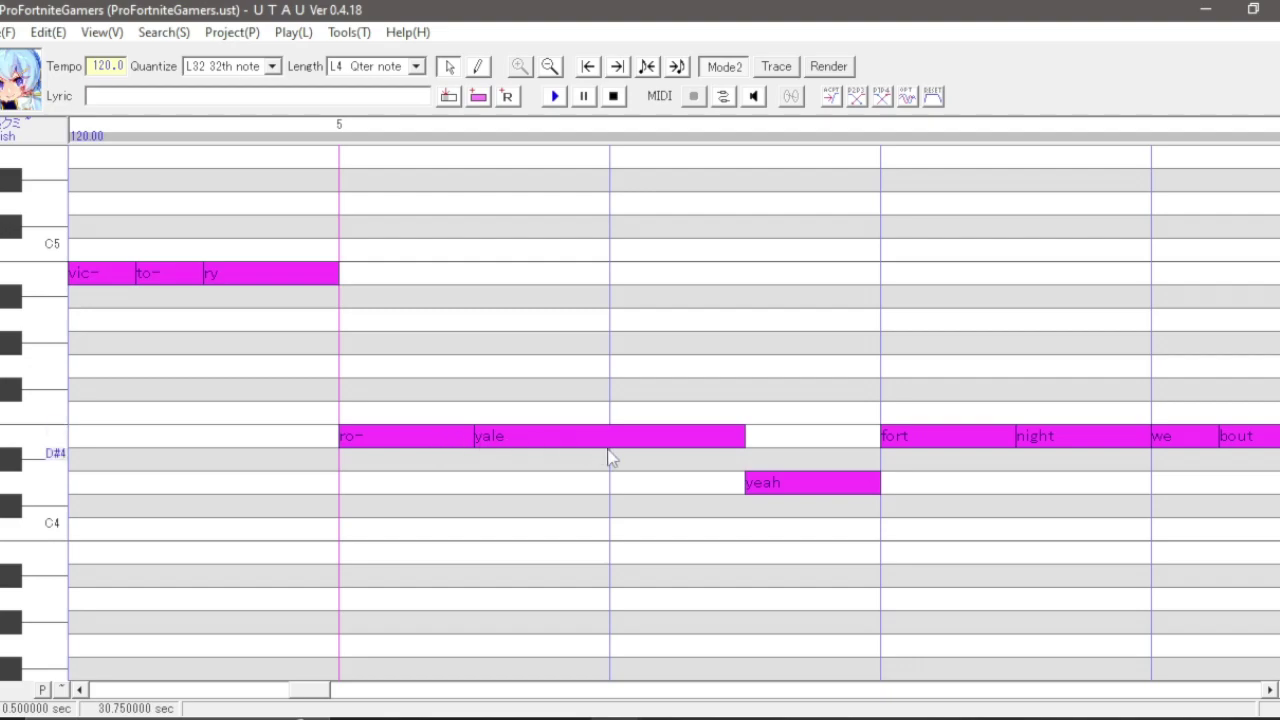
{"action": "left_click_drag", "start_coordinate": [316, 697], "coordinate": [425, 690]}
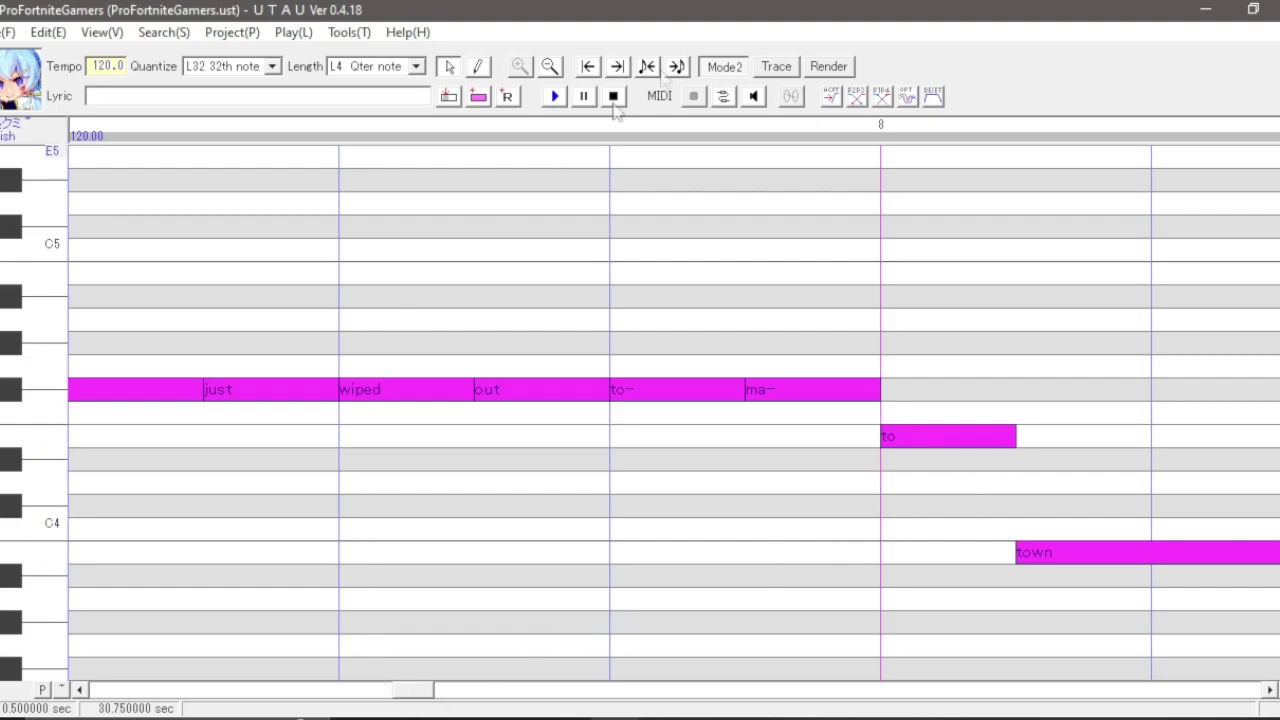
{"action": "left_click_drag", "start_coordinate": [428, 697], "coordinate": [290, 694]}
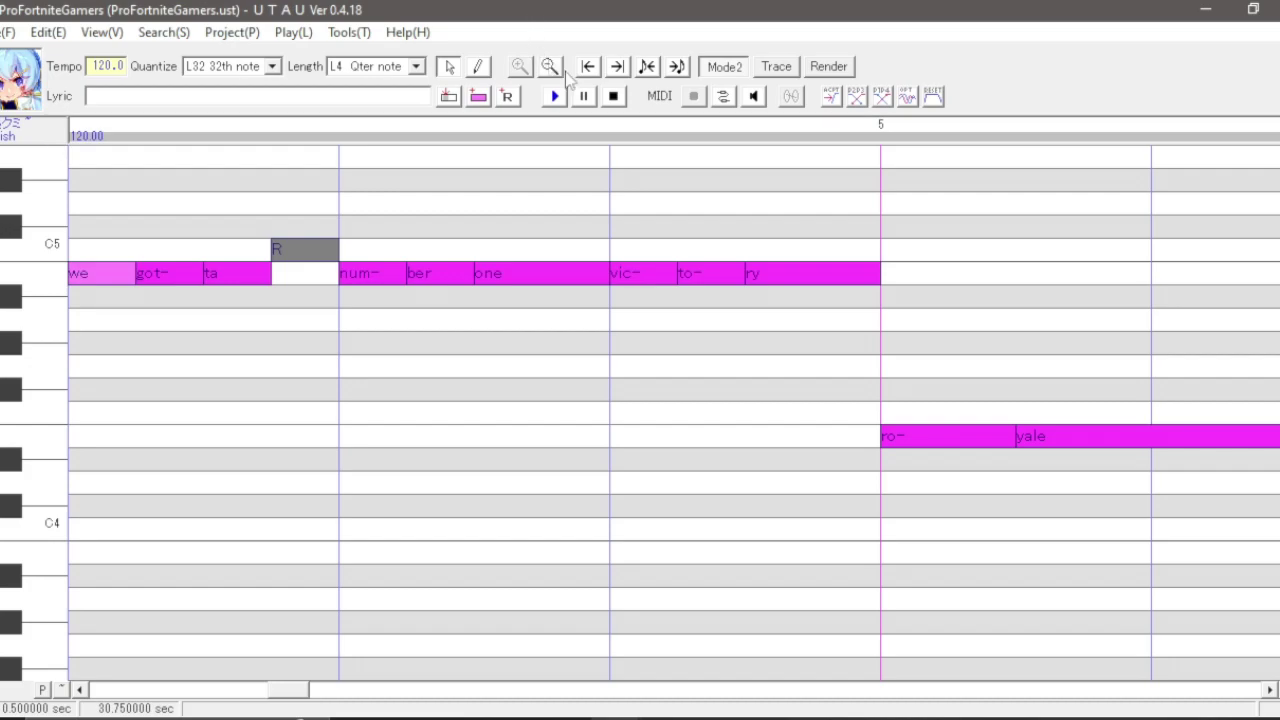
{"action": "left_click", "coordinate": [349, 33]}
{"action": "mouse_move", "coordinate": [400, 111]}
{"action": "left_click", "coordinate": [700, 343]}
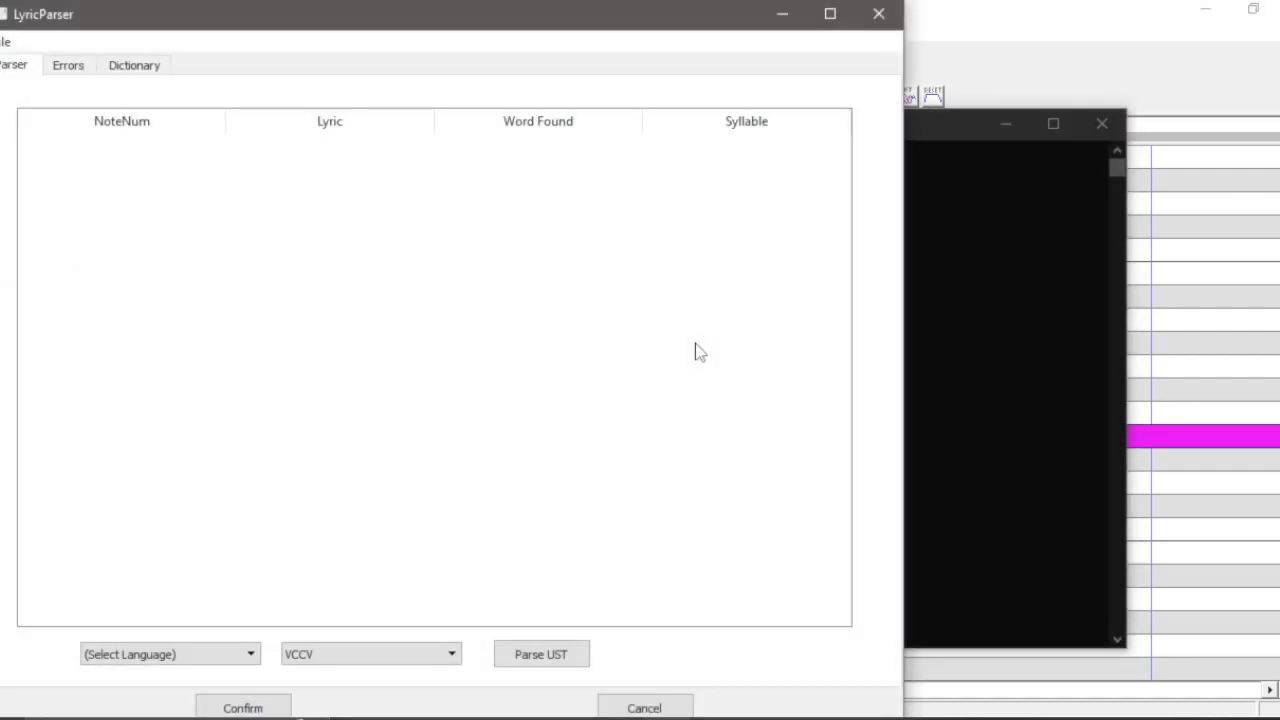
- Save and accept the parser settings with VC-ending extension off and both vowel-blending options on
{"action": "left_click", "coordinate": [6, 41]}
{"action": "left_click", "coordinate": [32, 88]}
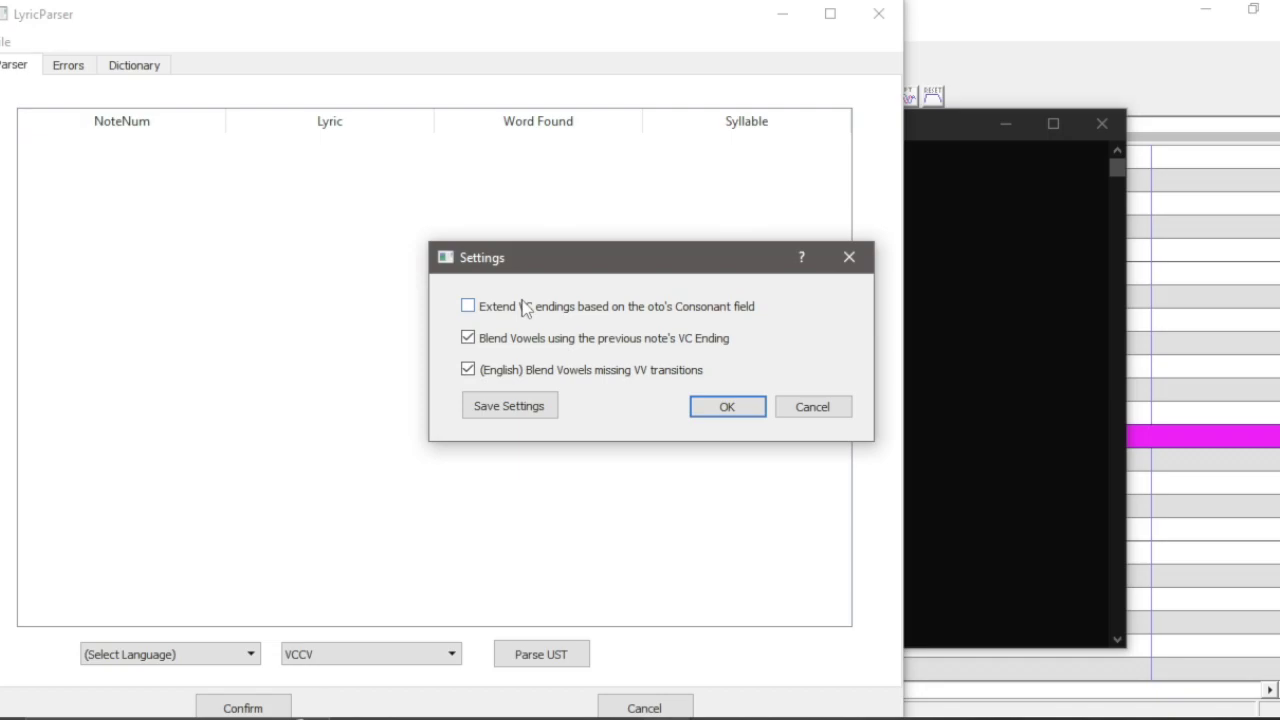
{"action": "left_click", "coordinate": [494, 406]}
{"action": "left_click", "coordinate": [742, 414]}
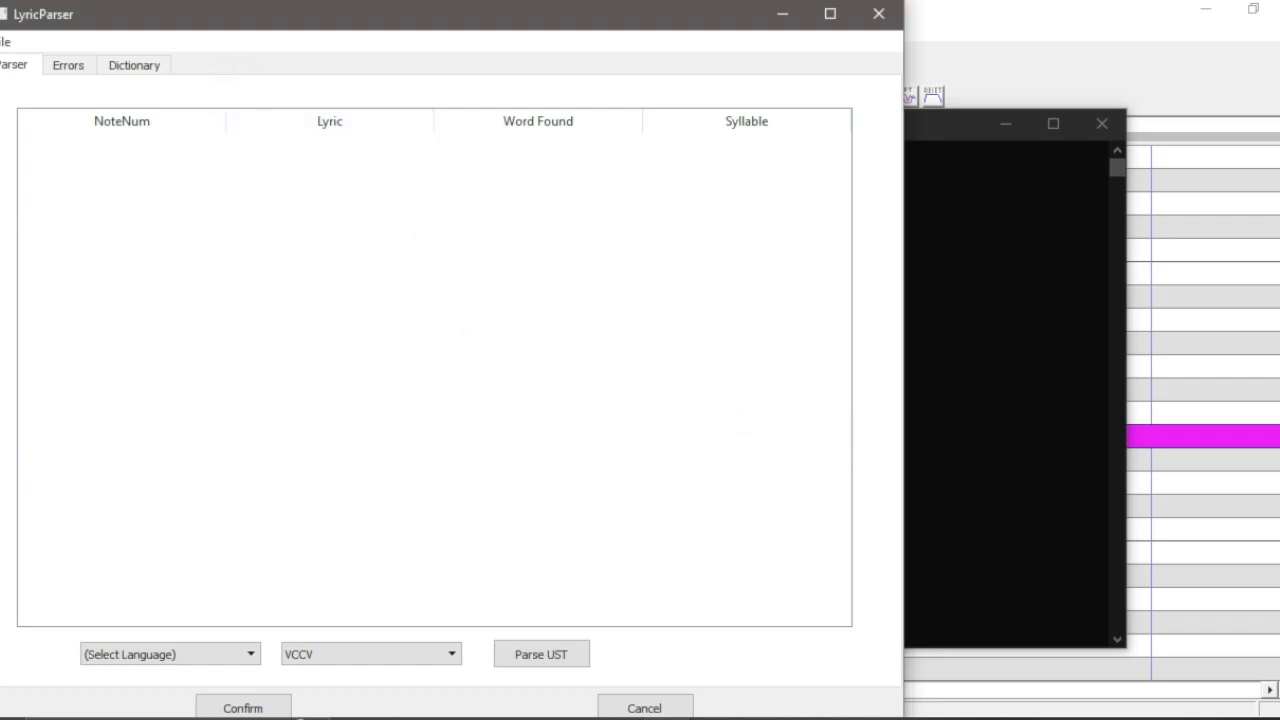
- Set the parser's language to English and its voicebank type to VCCV
{"action": "left_click", "coordinate": [236, 660]}
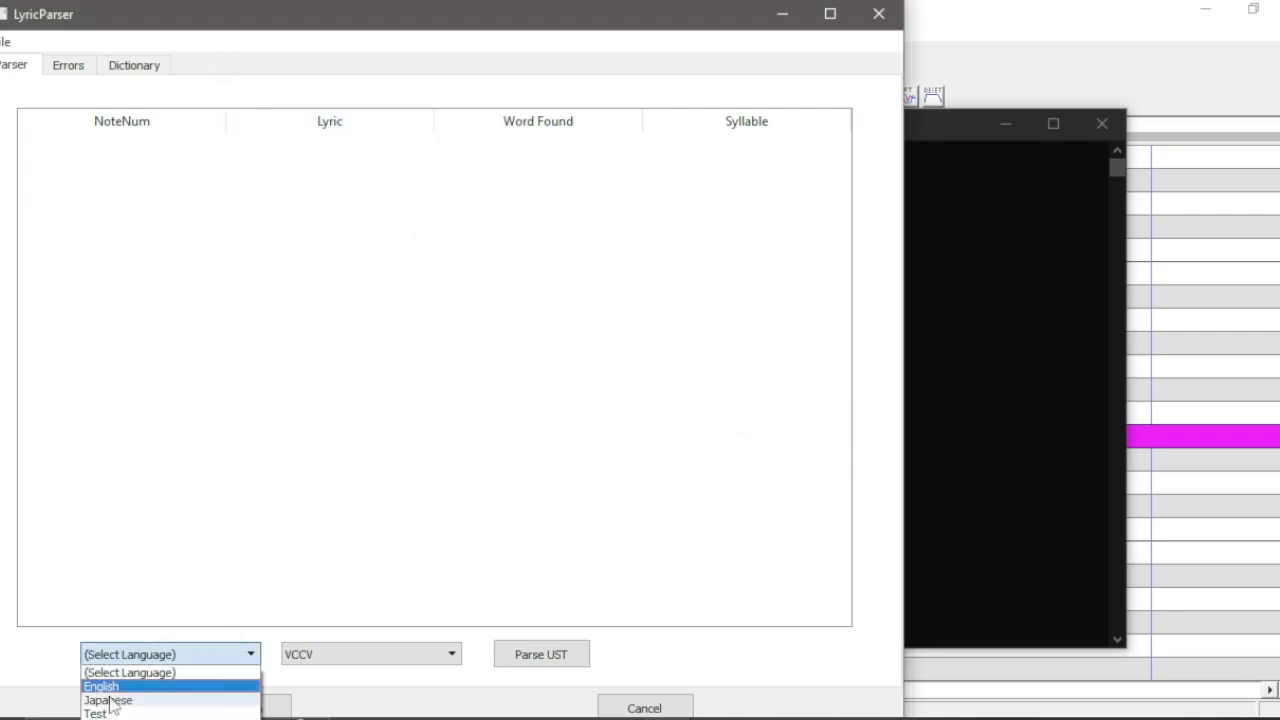
{"action": "left_click", "coordinate": [105, 687]}
{"action": "left_click", "coordinate": [450, 656]}
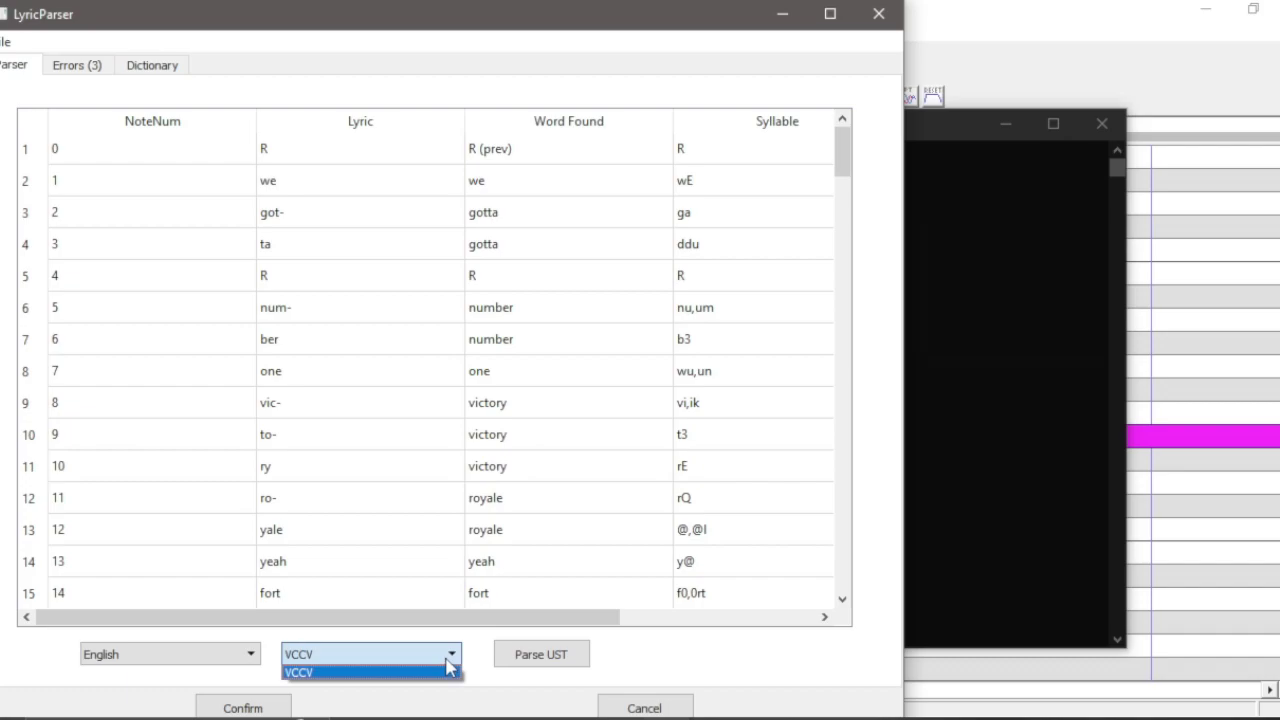
{"action": "left_click", "coordinate": [370, 672]}
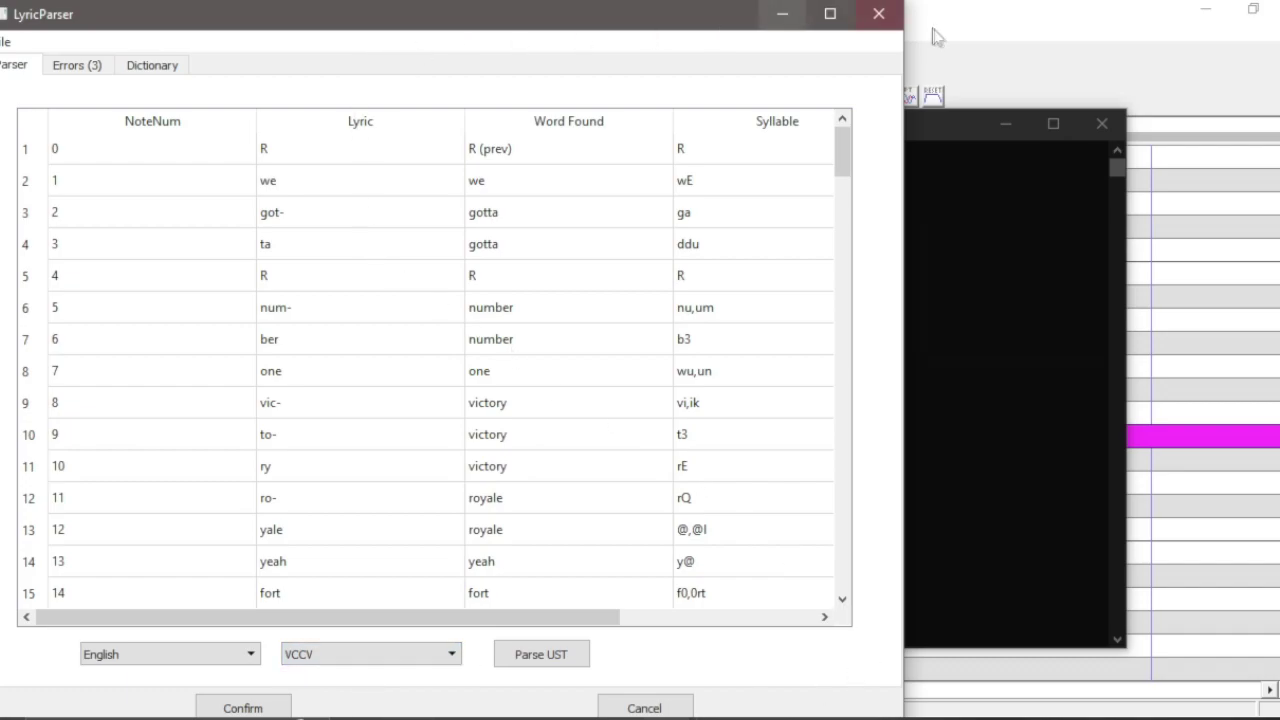
- In the list of unrecognised words, enter the syllables t(u):m(A):d(O) for "tomato"
{"action": "left_click_drag", "start_coordinate": [601, 22], "coordinate": [754, 22]}
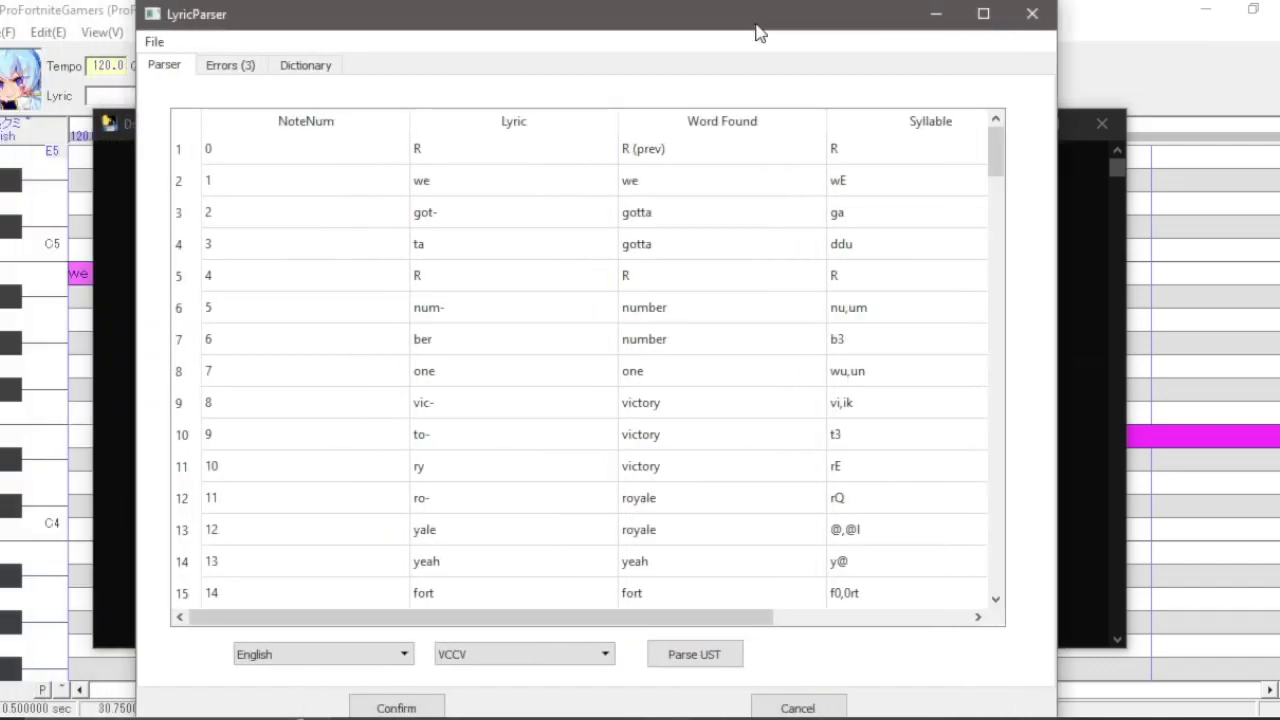
{"action": "left_click", "coordinate": [236, 72]}
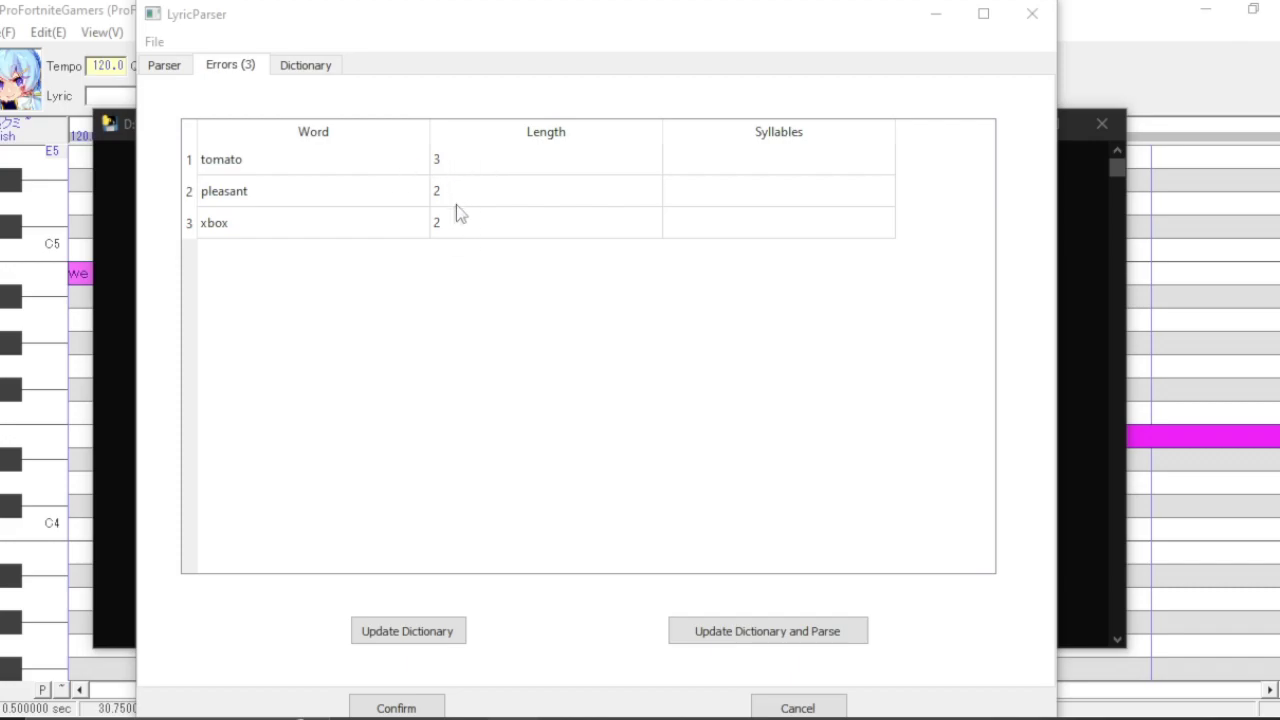
{"action": "left_click", "coordinate": [728, 168]}
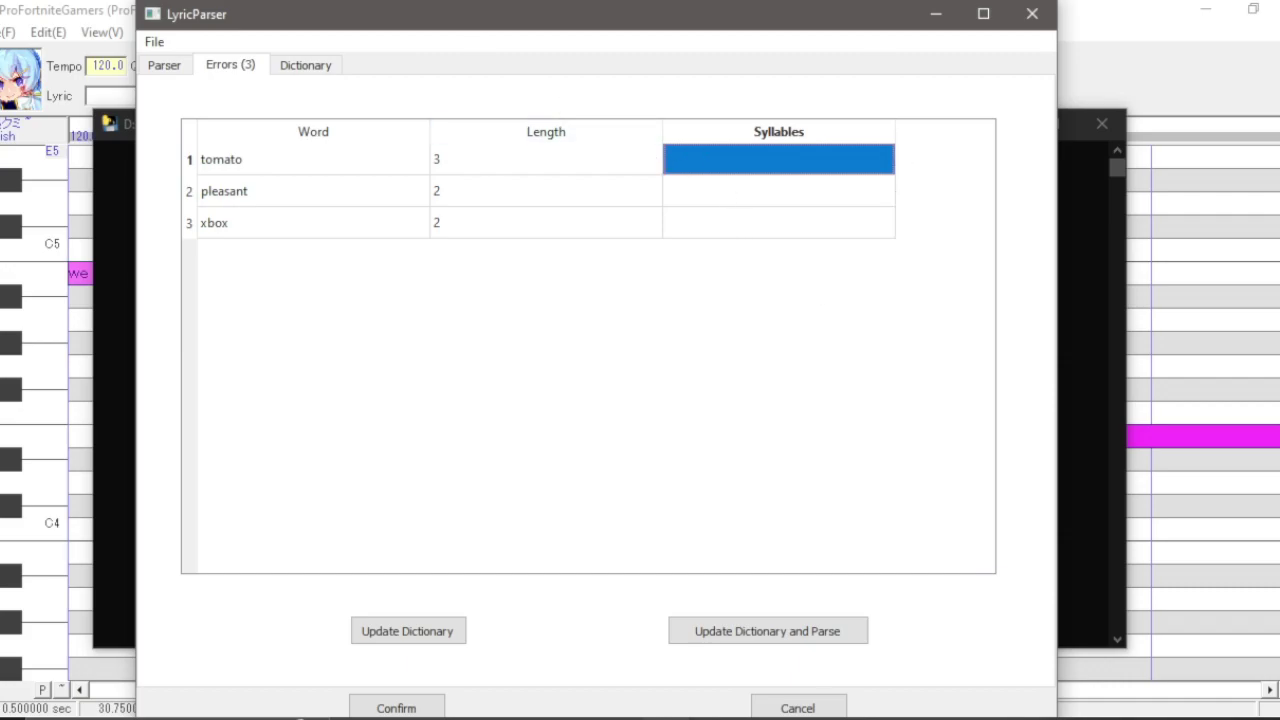
{"action": "double_click", "coordinate": [757, 158]}
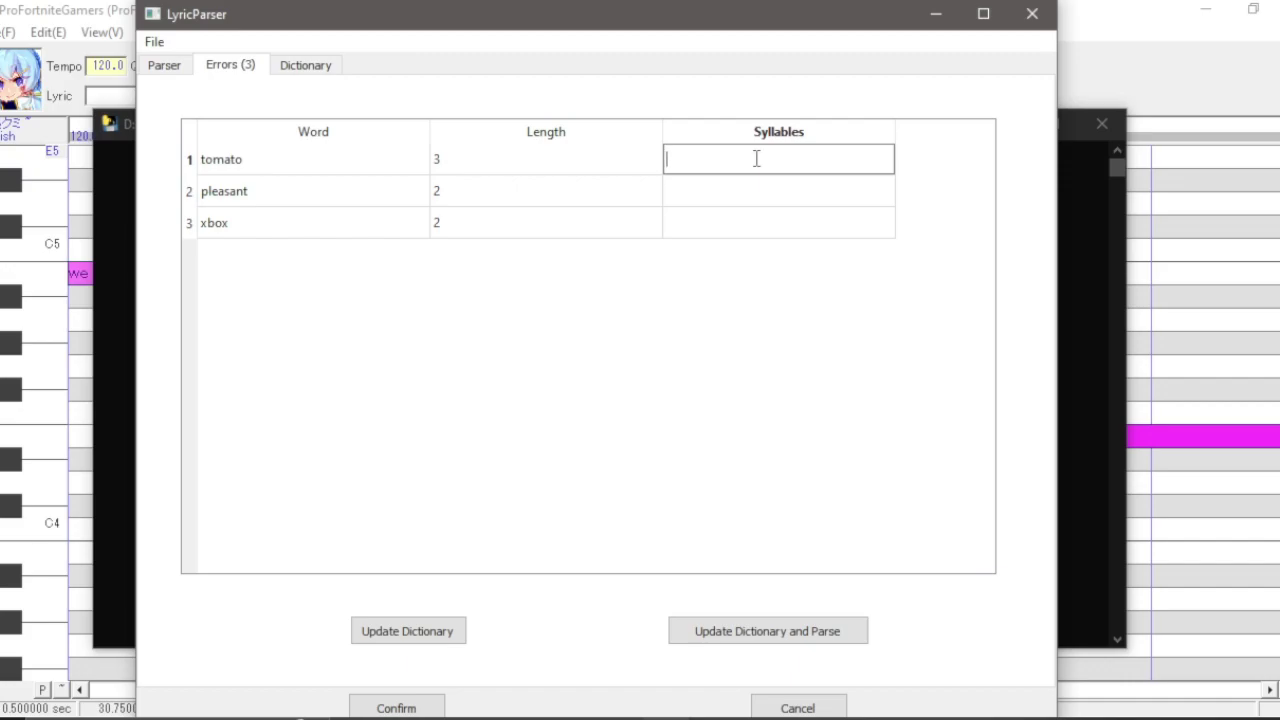
{"action": "type", "text": "t(u):"}
{"action": "type", "text": "m(A)"}
{"action": "type", "text": ":d(O)"}
- Enter the syllables pl(e):z(i)nt for the unrecognised word "pleasant"
{"action": "left_click", "coordinate": [686, 200]}
{"action": "left_click", "coordinate": [686, 200]}
{"action": "type", "text": "pl(e):z(i)nt"}
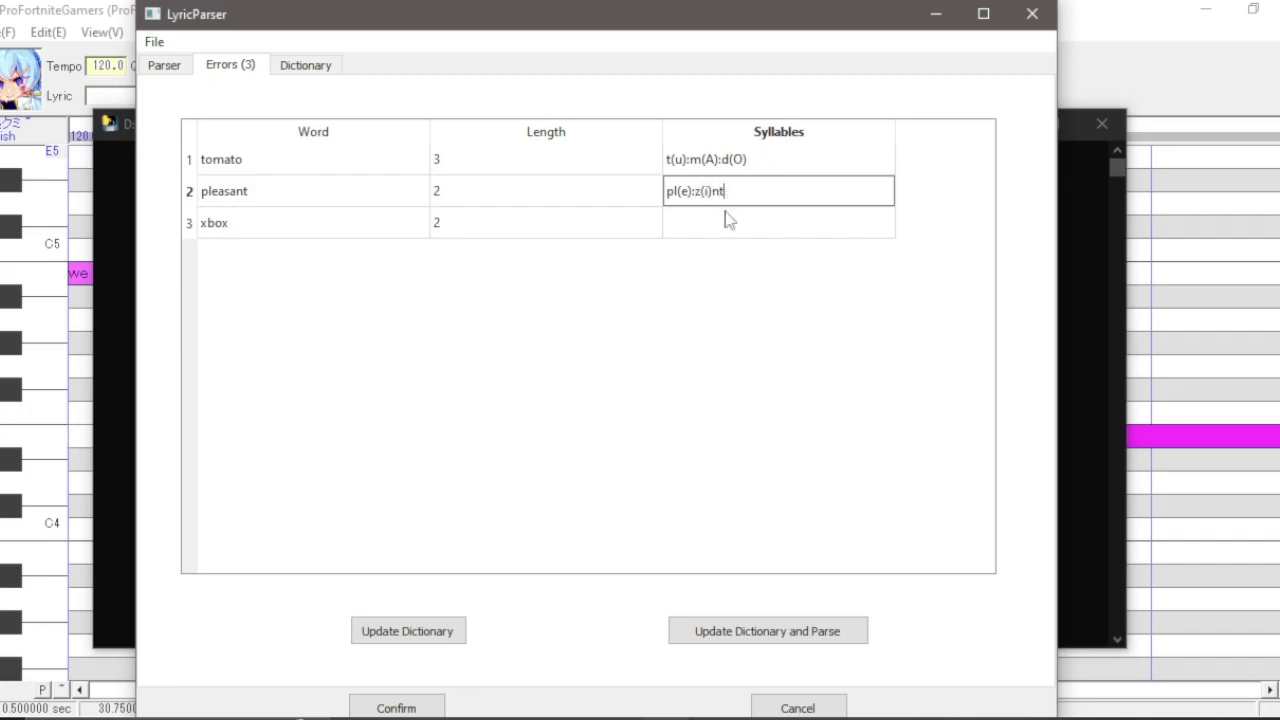
- Enter the syllables (e)ks:b(a)ks for "xbox", and update the dictionary and parse with the new entries
{"action": "left_click", "coordinate": [728, 221]}
{"action": "left_click", "coordinate": [704, 225]}
{"action": "type", "text": "(e)ks"}
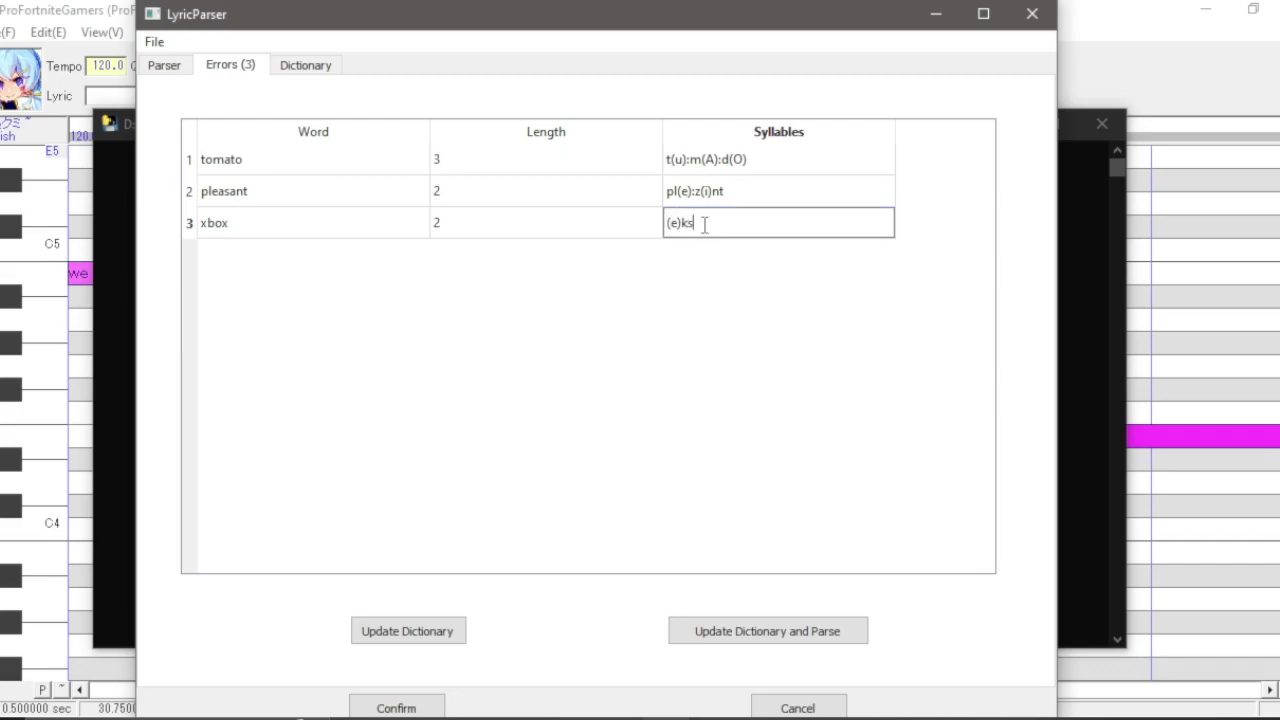
{"action": "type", "text": ":b(a)ks"}
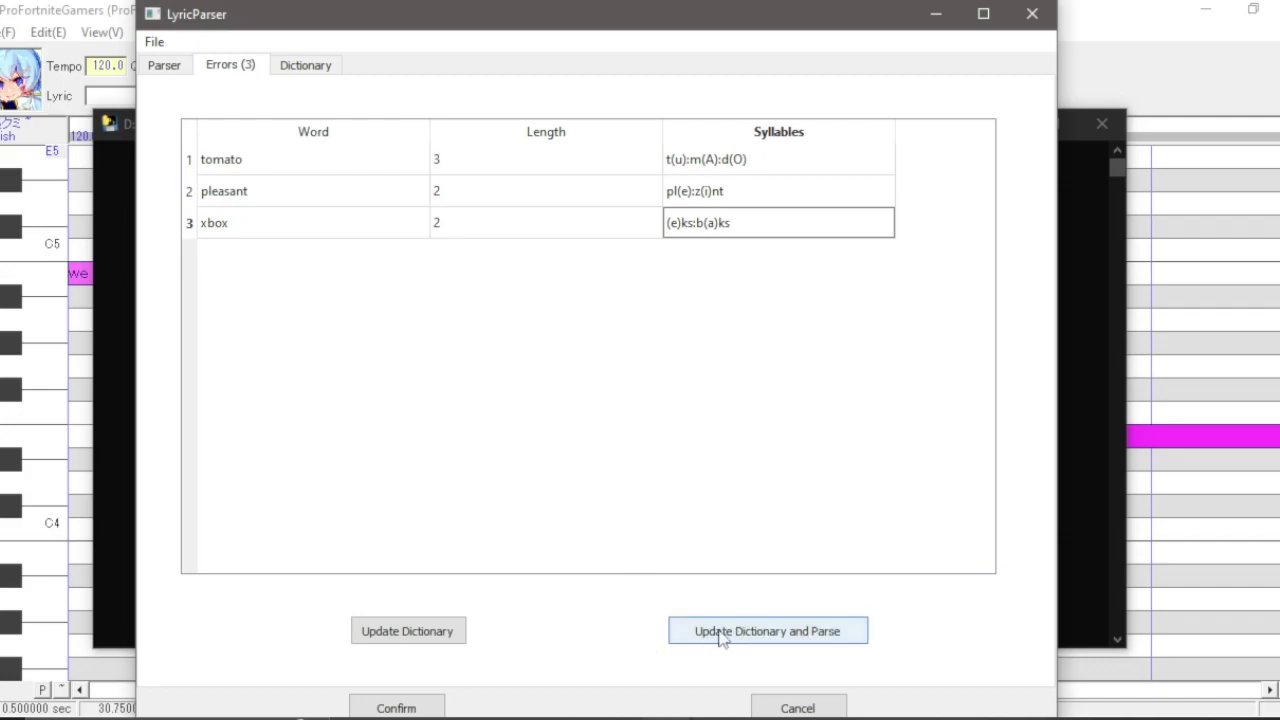
{"action": "left_click", "coordinate": [755, 637]}
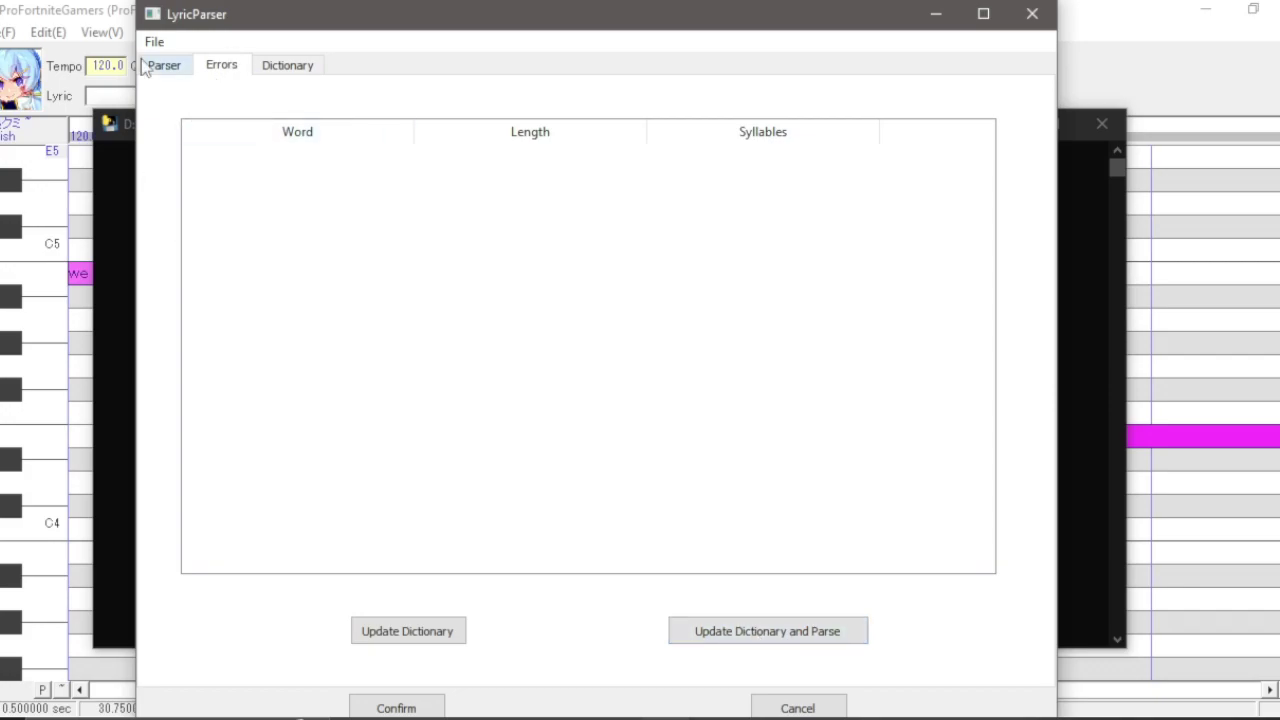
- Review the parsed syllables, parse the UST into VCCV transitions and confirm the result back into the UTAU project
{"action": "left_click", "coordinate": [165, 67]}
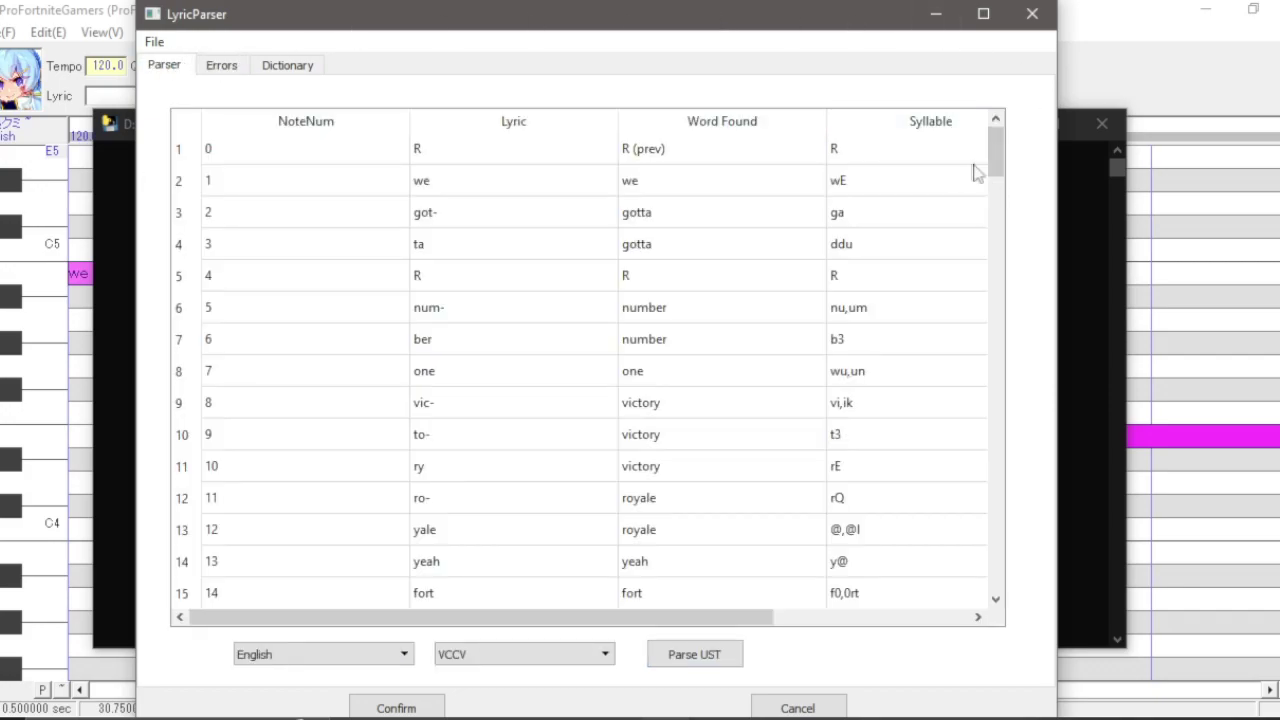
{"action": "left_click_drag", "start_coordinate": [994, 149], "coordinate": [997, 354]}
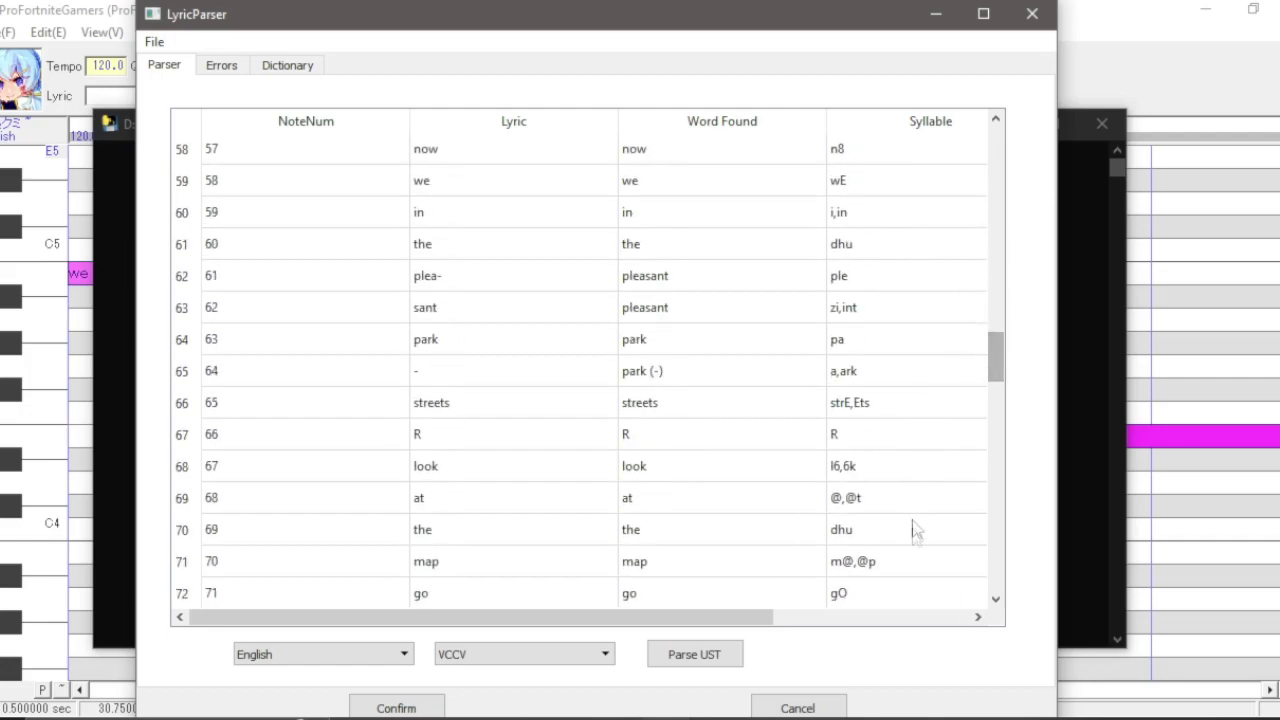
{"action": "left_click_drag", "start_coordinate": [1000, 340], "coordinate": [1046, 150]}
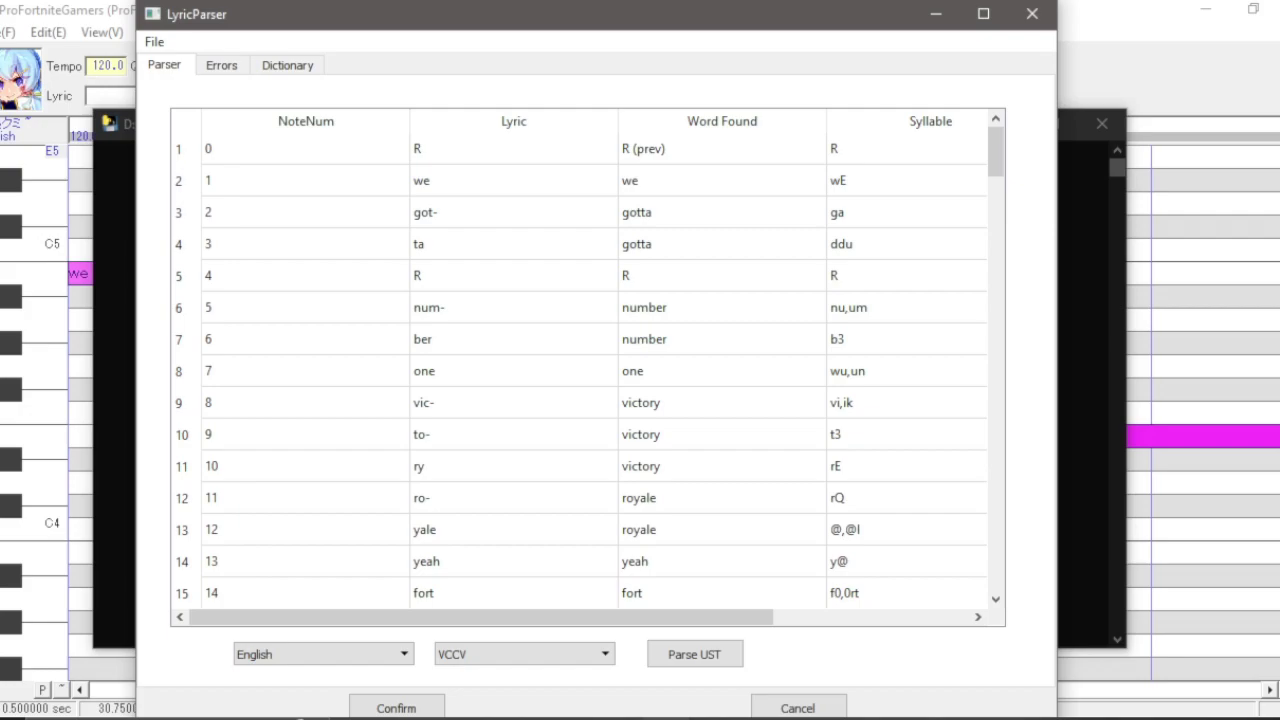
{"action": "key", "text": "ctrl+w"}
{"action": "left_click", "coordinate": [702, 661]}
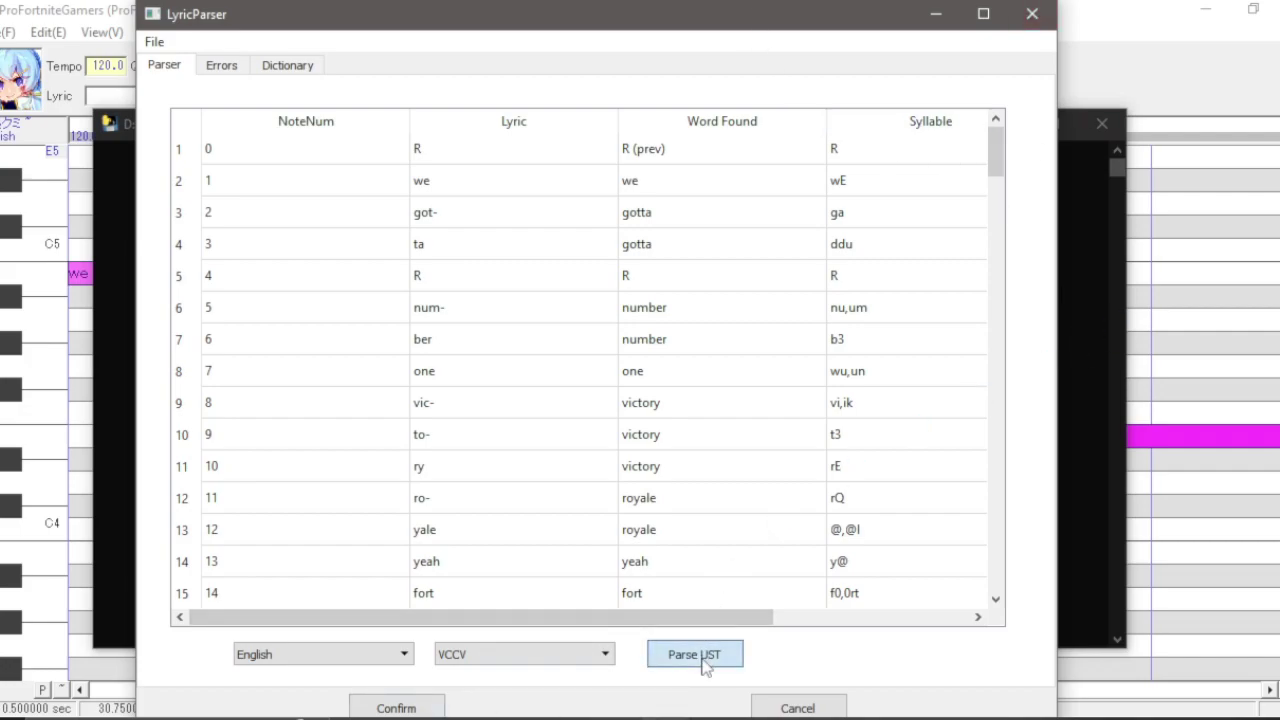
{"action": "left_click", "coordinate": [399, 706]}
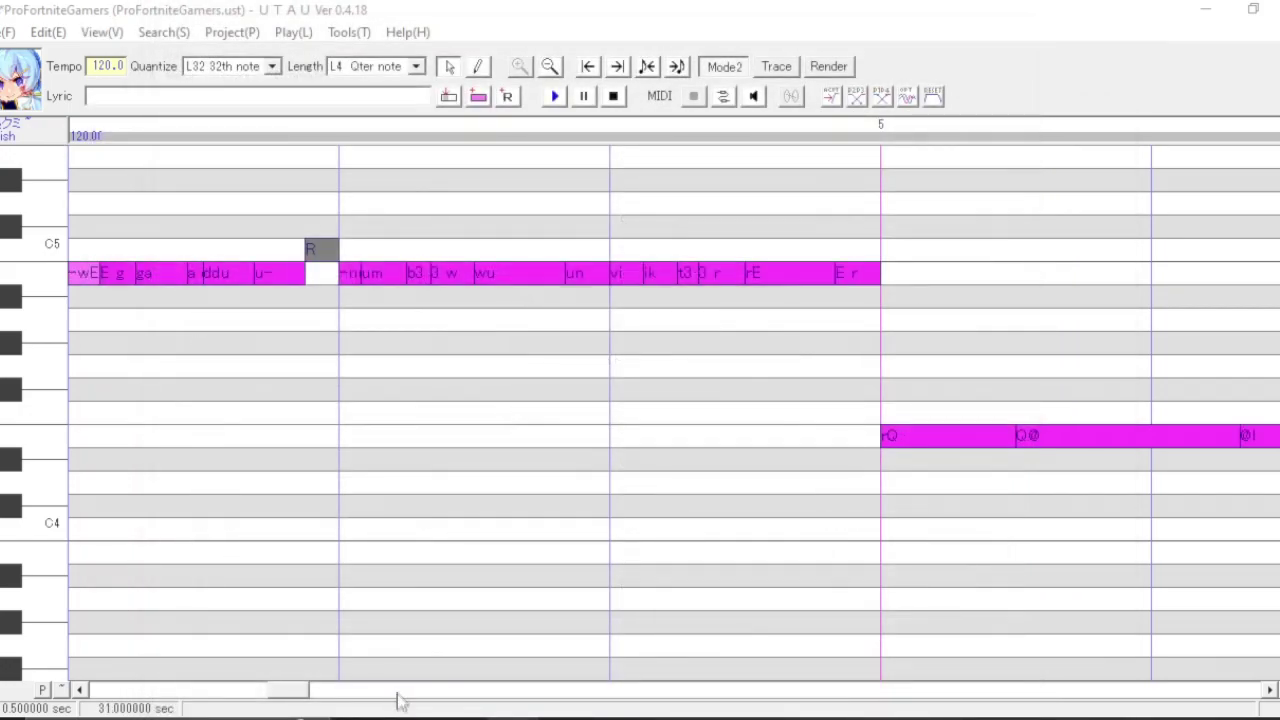
- For the selected notes, set consonant velocity to 100 and STP to 0, clear preutterance and overlap, and apply the P2P3 envelope crossfade
{"action": "left_click_drag", "start_coordinate": [294, 690], "coordinate": [283, 690]}
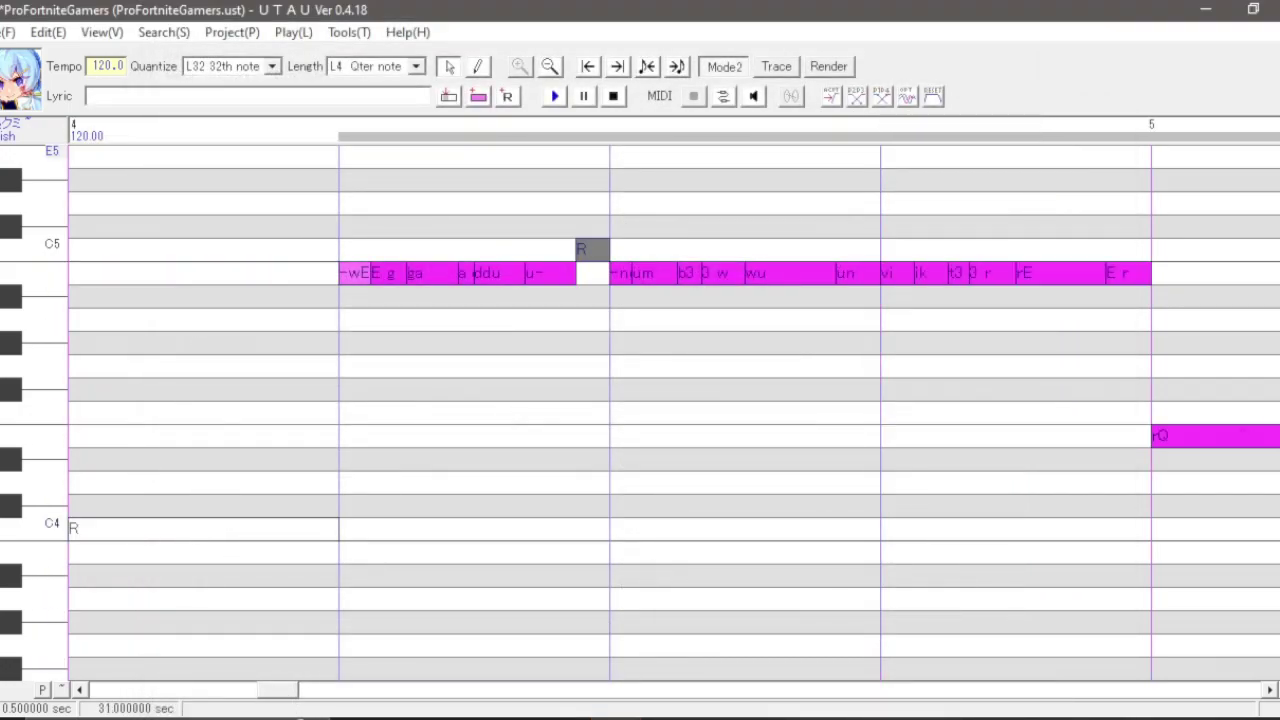
{"action": "right_click", "coordinate": [505, 272]}
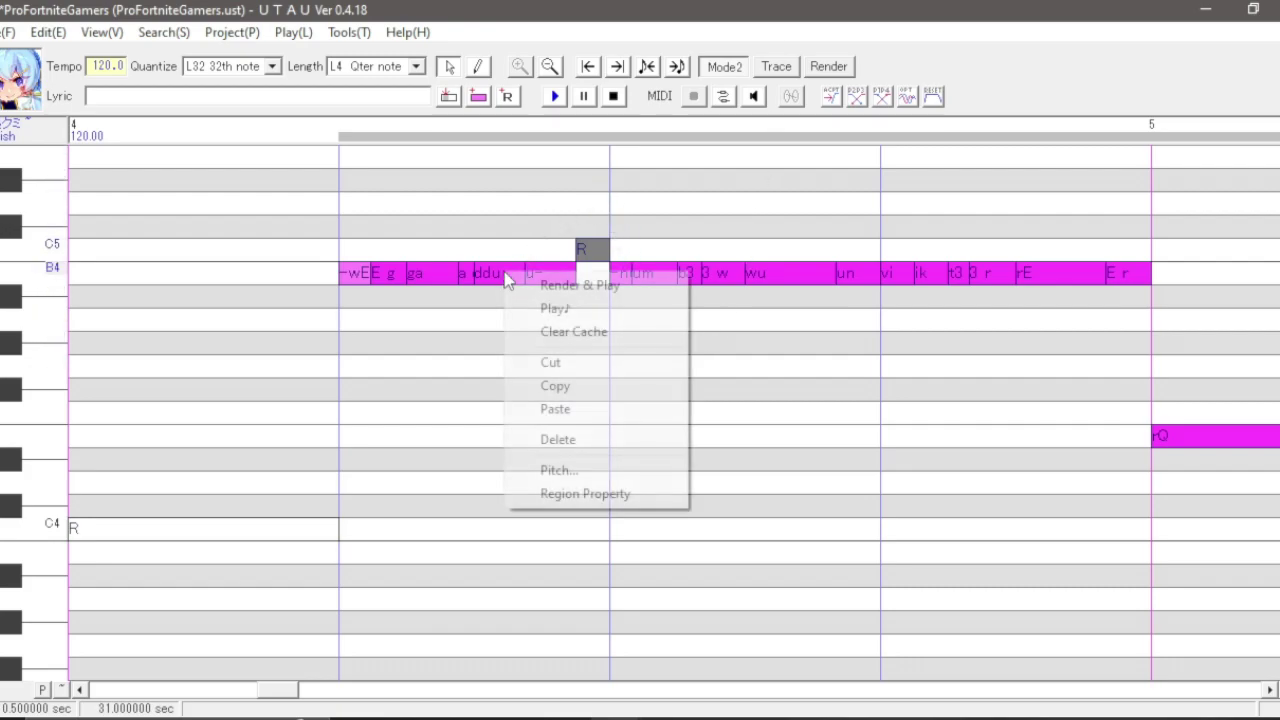
{"action": "left_click", "coordinate": [586, 494]}
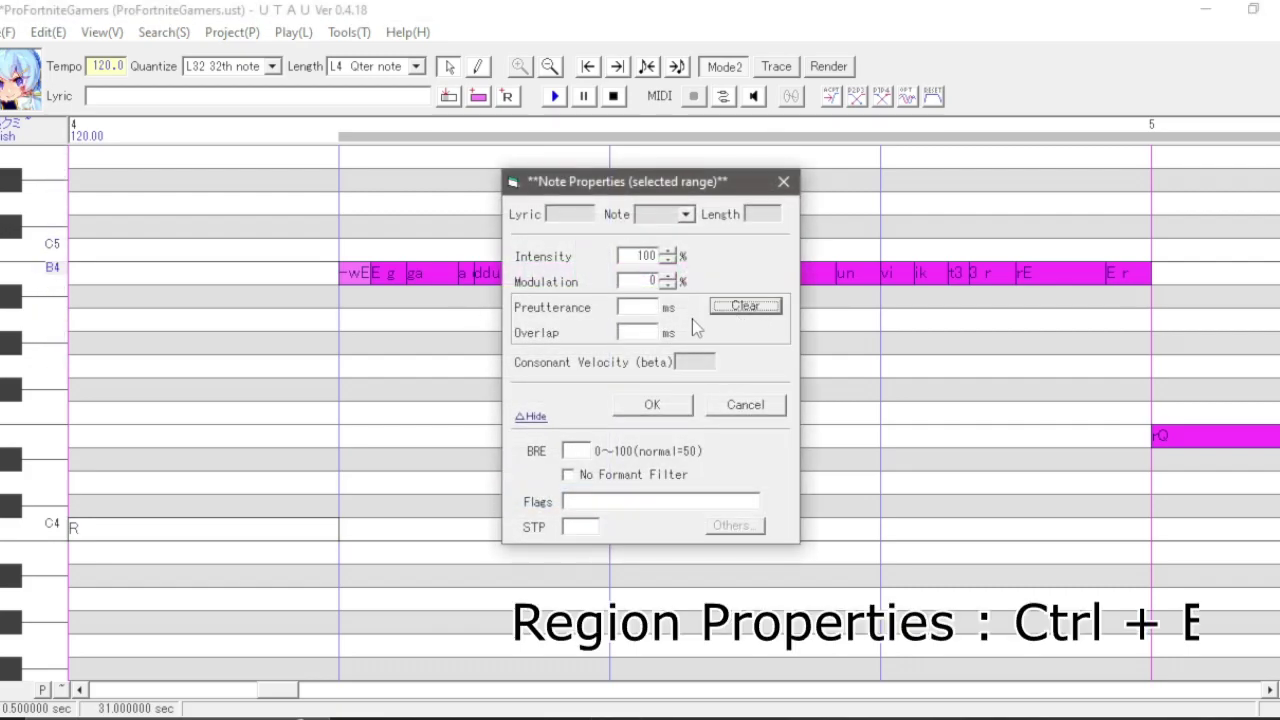
{"action": "left_click", "coordinate": [692, 365]}
{"action": "type", "text": "100"}
{"action": "left_click", "coordinate": [576, 531]}
{"action": "type", "text": "0"}
{"action": "left_click", "coordinate": [745, 307]}
{"action": "left_click", "coordinate": [651, 405]}
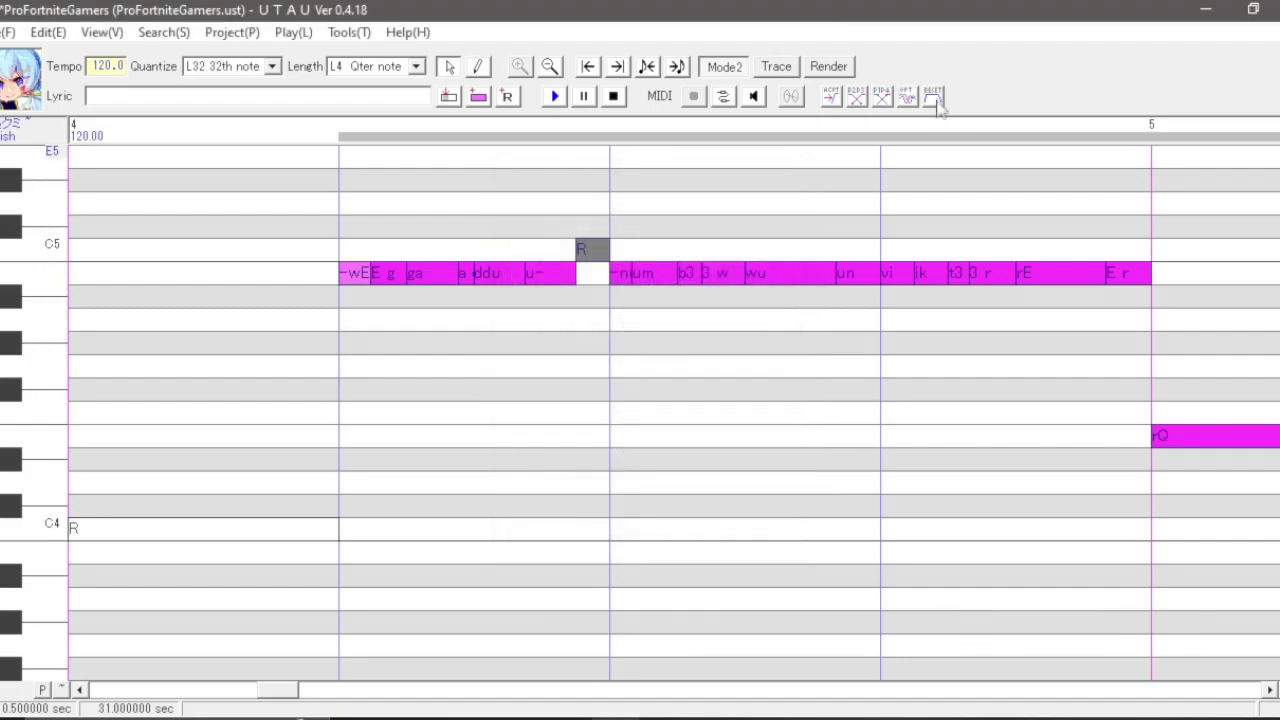
{"action": "left_click", "coordinate": [856, 101]}
- Split the "um" note of "number" in two, label the second part "m b" and edit the first part's lyric
{"action": "left_click_drag", "start_coordinate": [359, 190], "coordinate": [950, 248]}
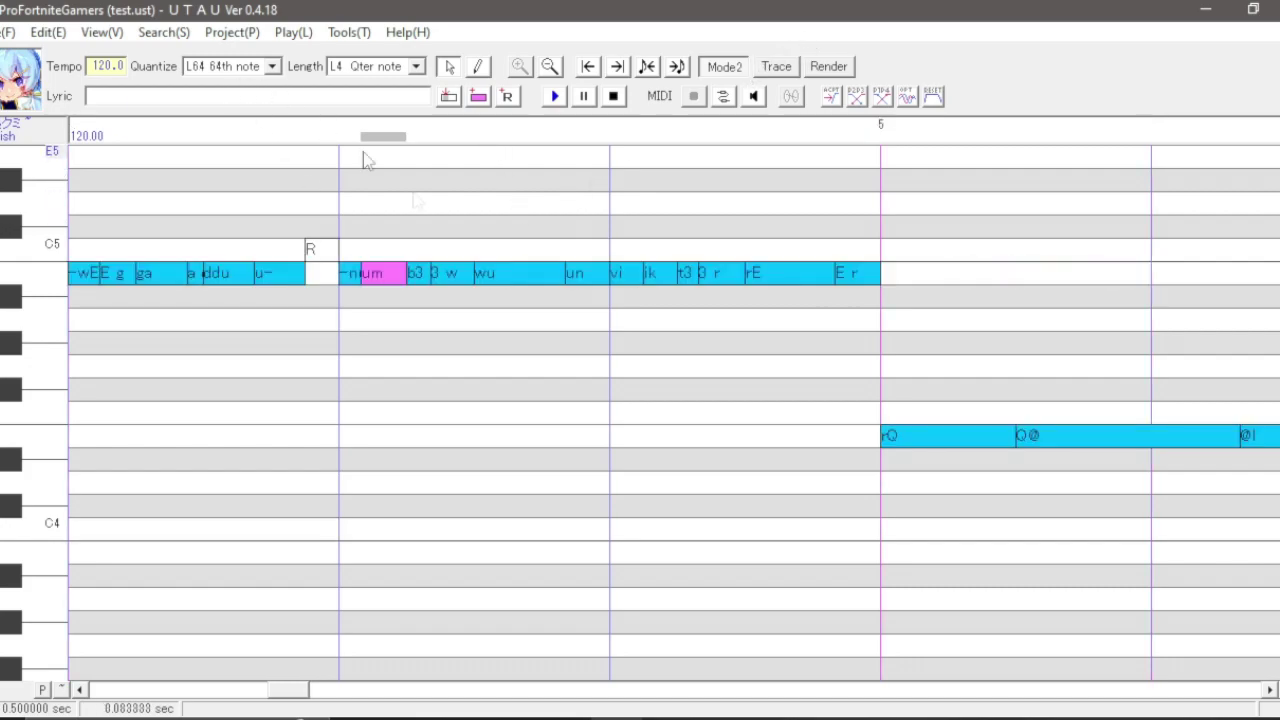
{"action": "left_click_drag", "start_coordinate": [405, 274], "coordinate": [383, 300]}
{"action": "double_click", "coordinate": [398, 275]}
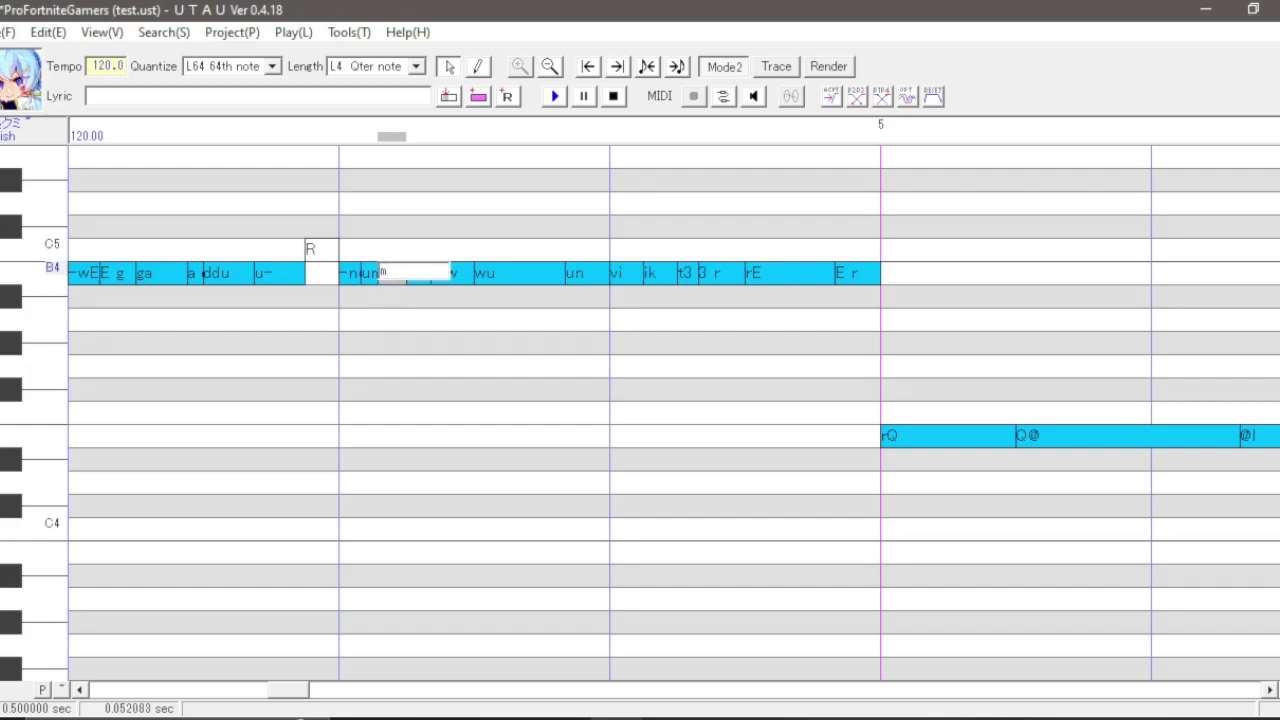
{"action": "key", "text": "Return"}
{"action": "left_click", "coordinate": [369, 274]}
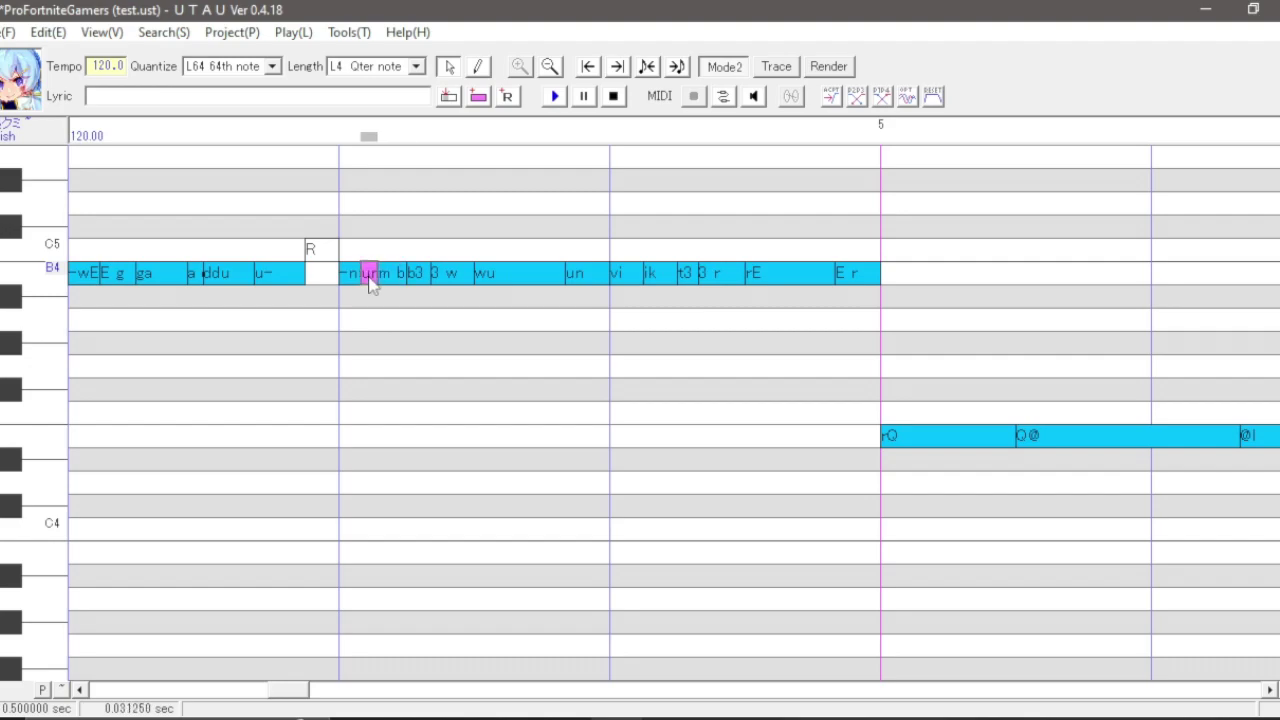
{"action": "double_click", "coordinate": [369, 272]}
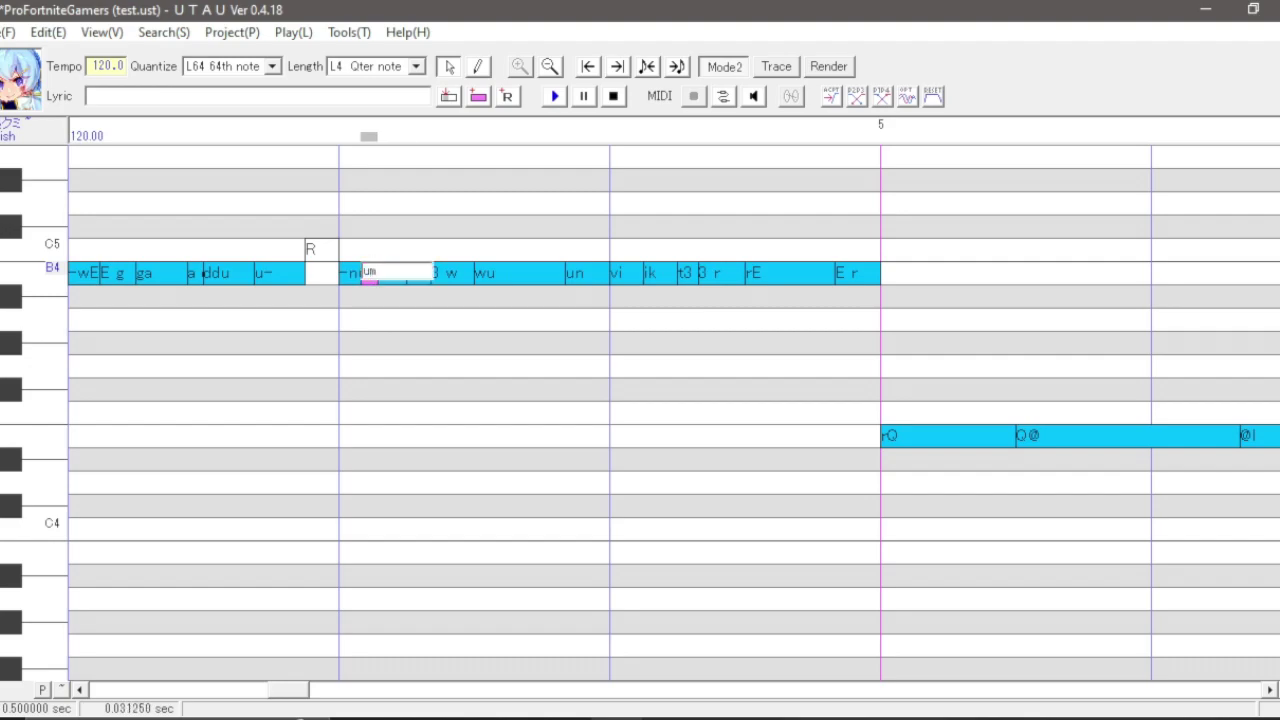
{"action": "left_click", "coordinate": [486, 273]}
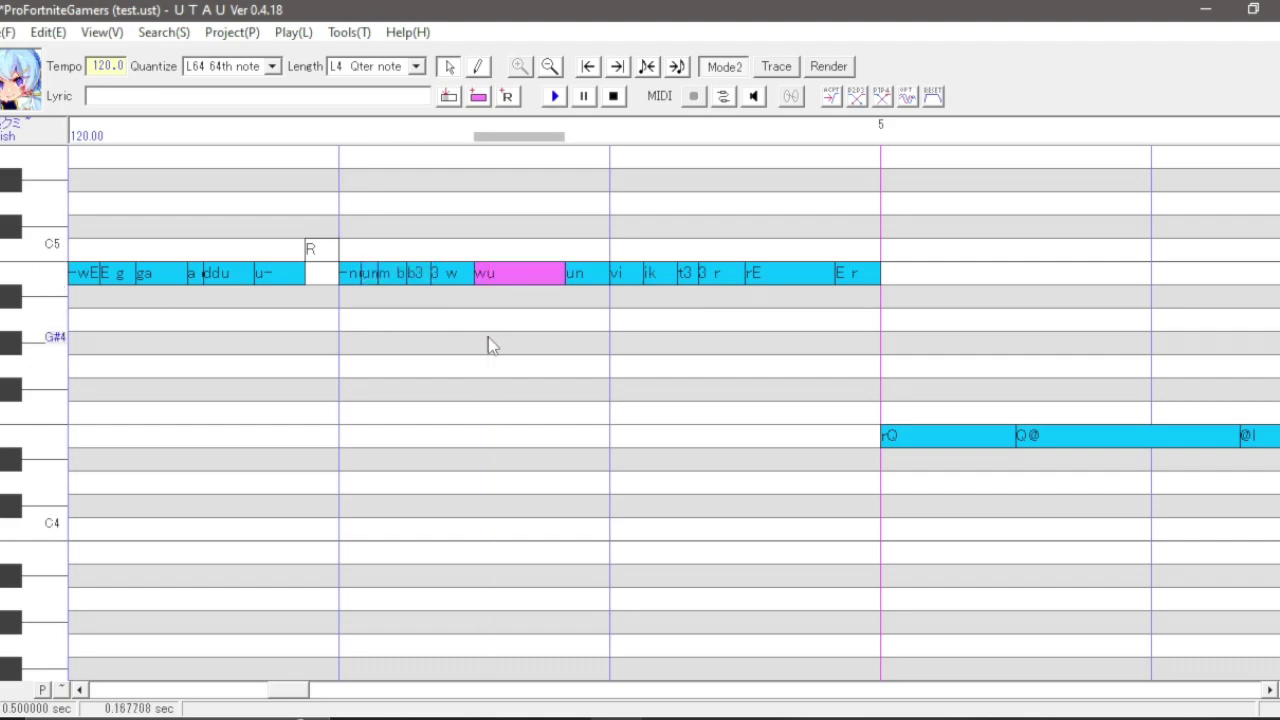
- Split the "un" note before "vi" in two, label the second part "n v" and set the first part's lyric to "un-"
{"action": "left_click", "coordinate": [597, 280]}
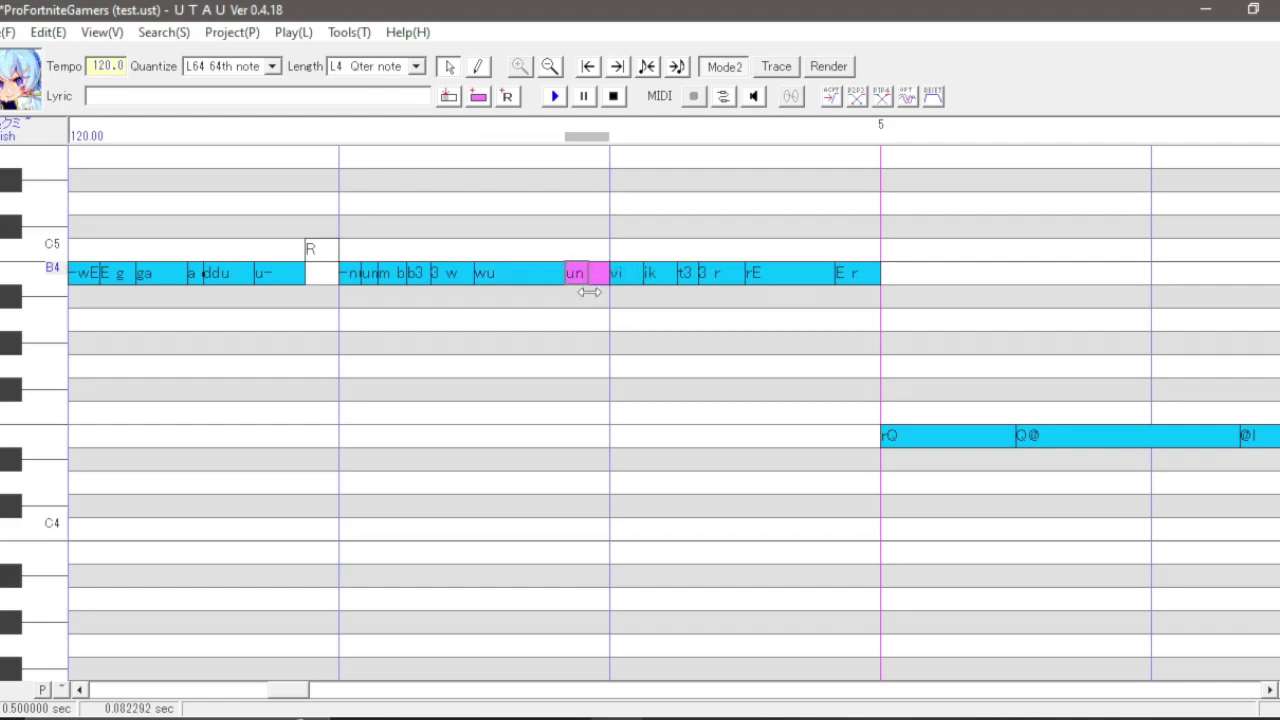
{"action": "double_click", "coordinate": [596, 282]}
{"action": "type", "text": "n v"}
{"action": "key", "text": "Return"}
{"action": "double_click", "coordinate": [575, 279]}
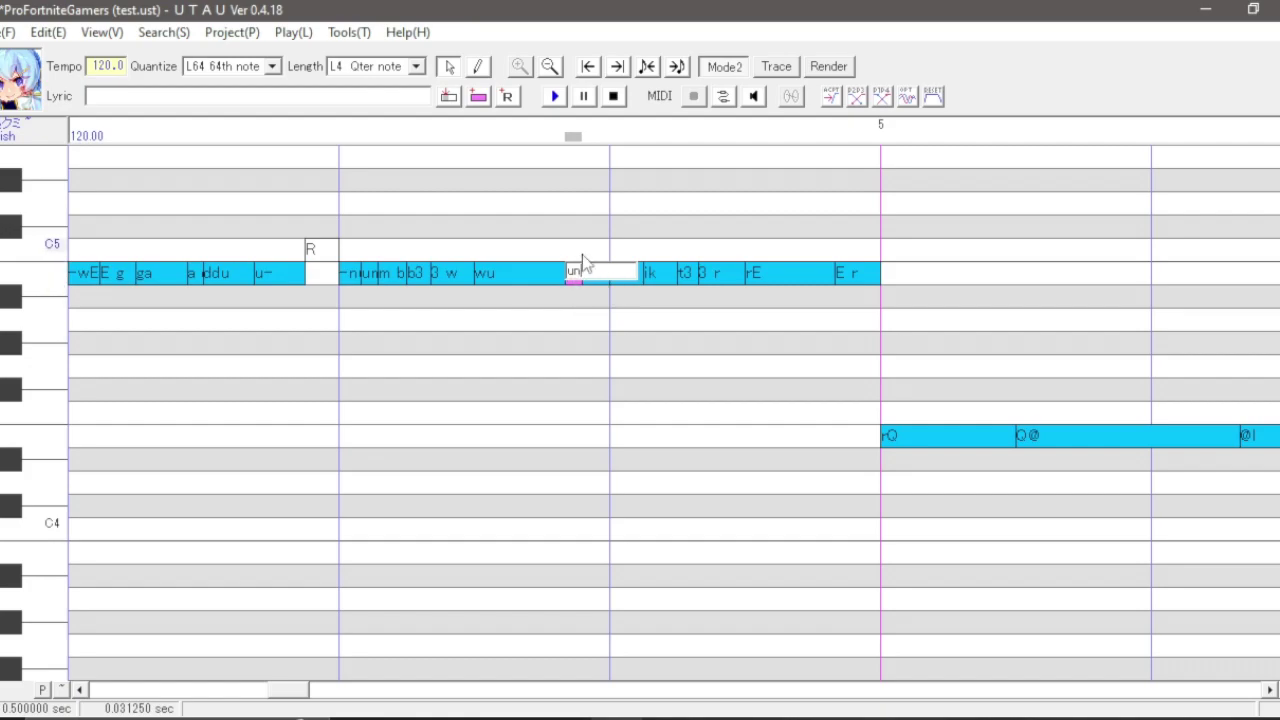
{"action": "left_click", "coordinate": [551, 309]}
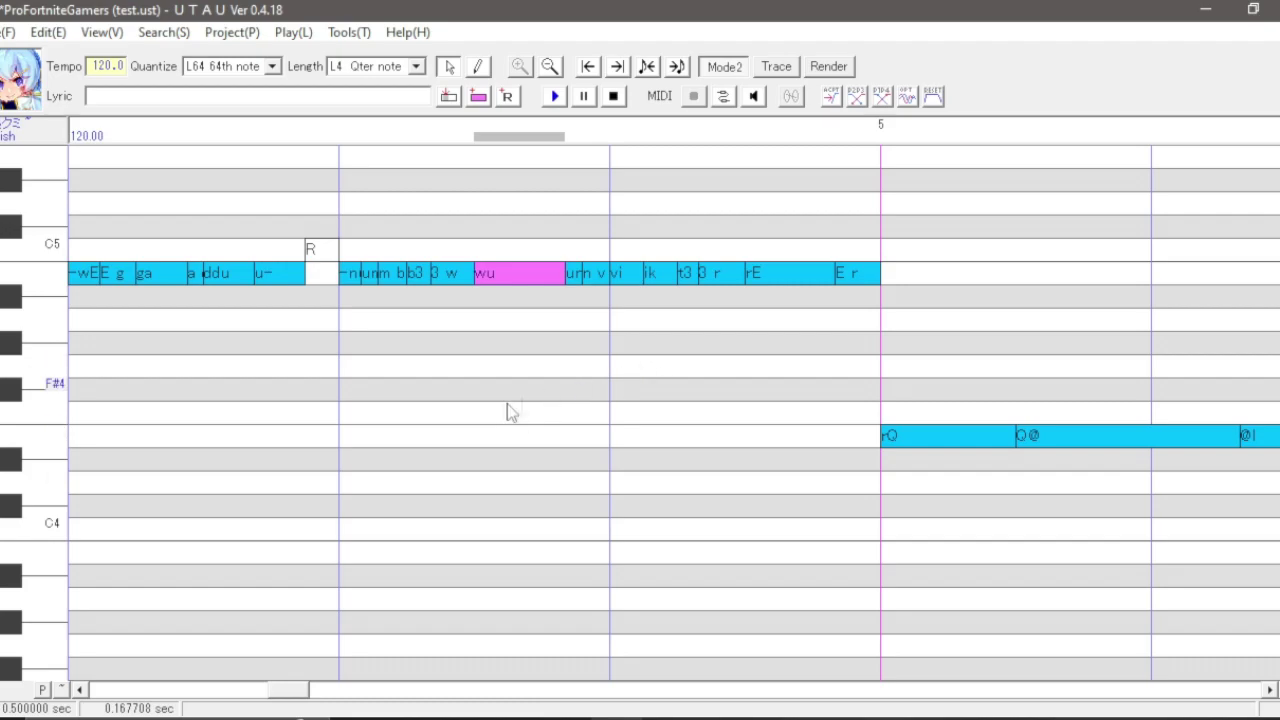
- Split the "@l" note before "y@" in measure 5 in two and edit the lyric of the first part
{"action": "left_click", "coordinate": [338, 690]}
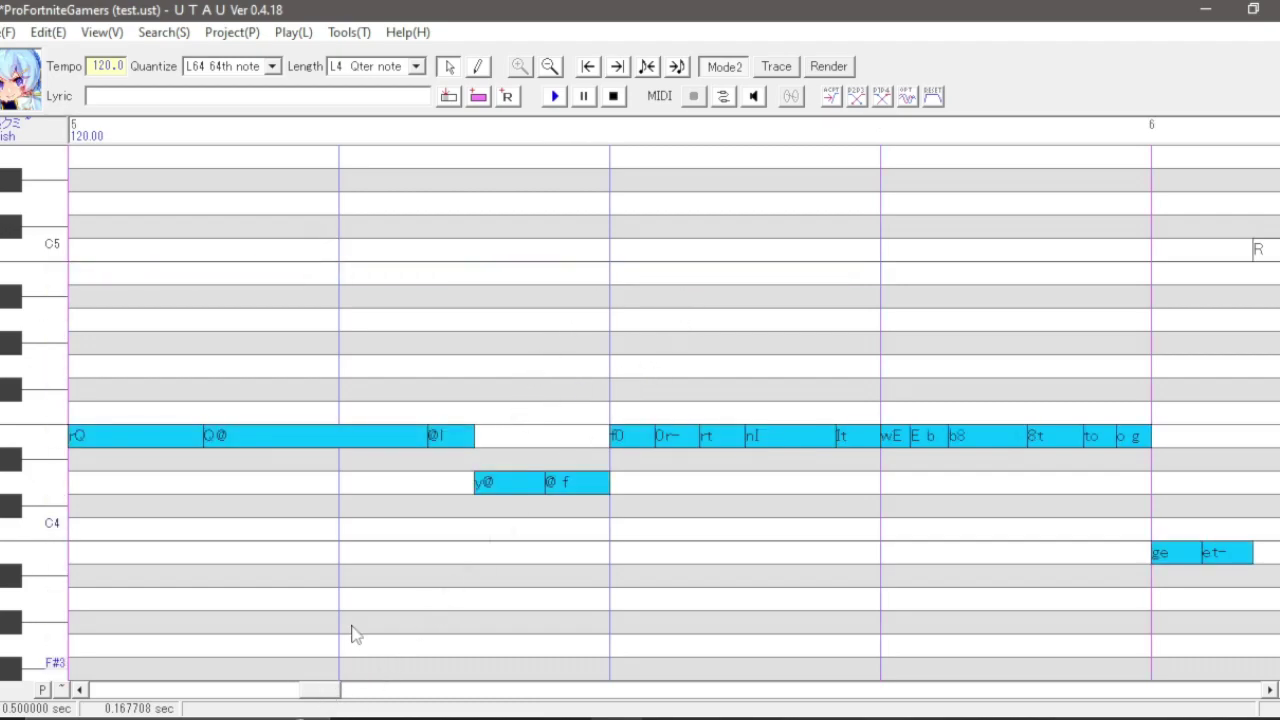
{"action": "left_click", "coordinate": [472, 436]}
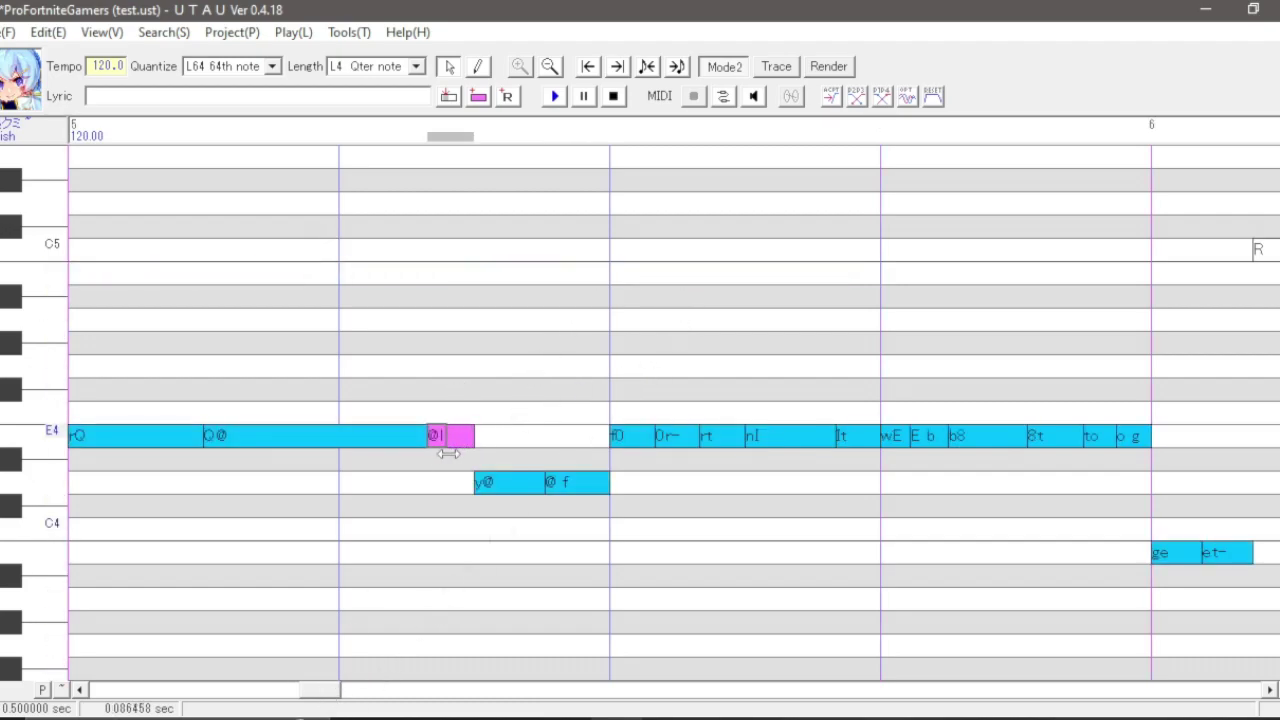
{"action": "double_click", "coordinate": [447, 438]}
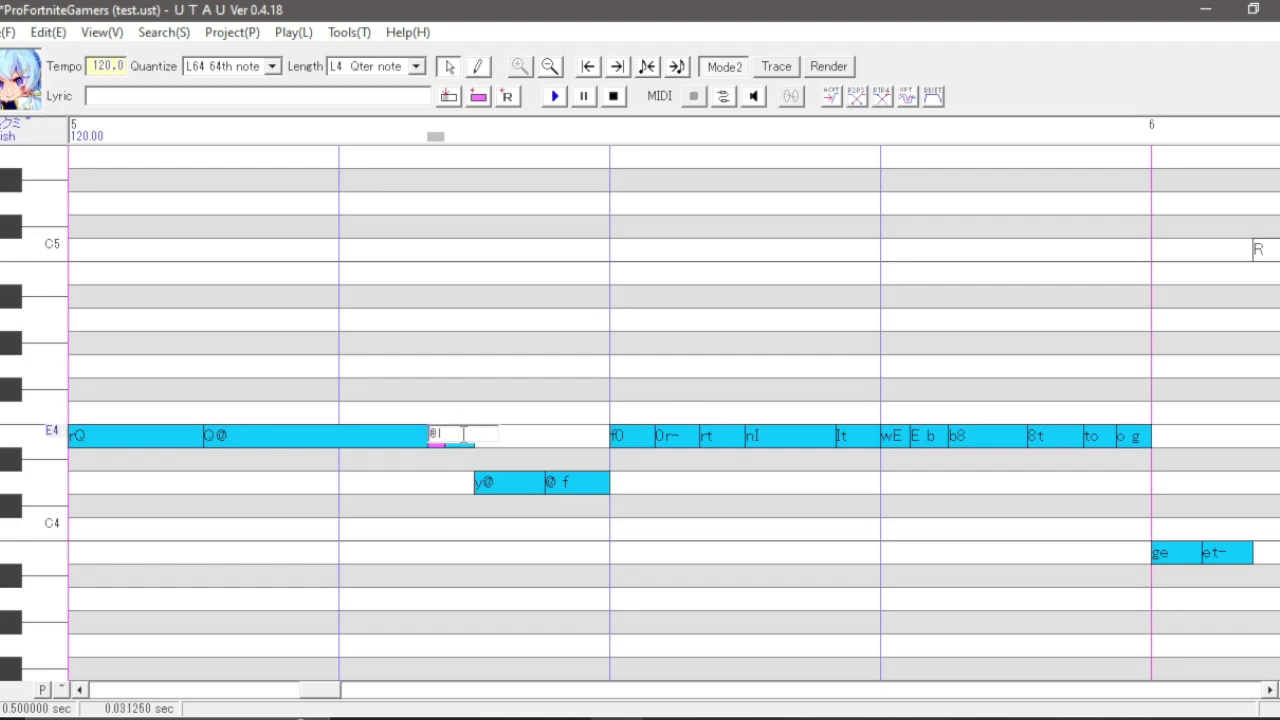
{"action": "left_click", "coordinate": [411, 438]}
- Change the lyric of the "-a" note before "an" to "za" and respace the preceding "lz" as "l z"
{"action": "left_click_drag", "start_coordinate": [305, 695], "coordinate": [350, 694]}
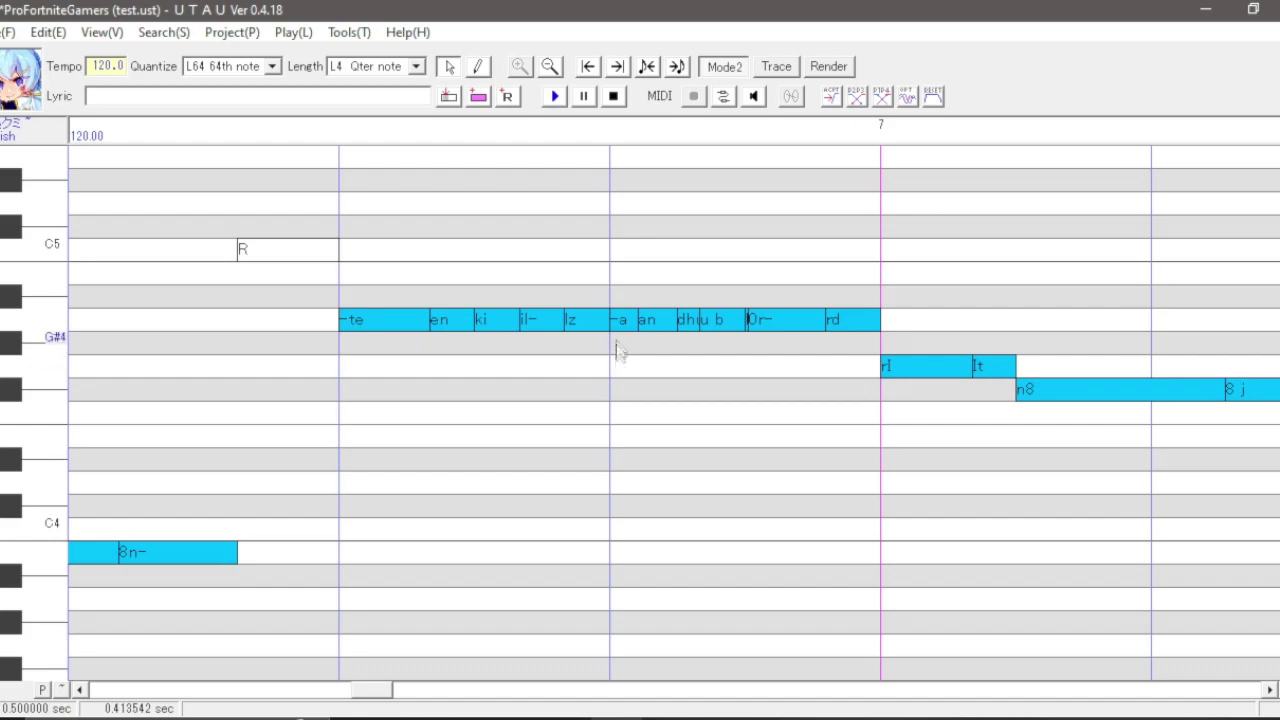
{"action": "double_click", "coordinate": [626, 321]}
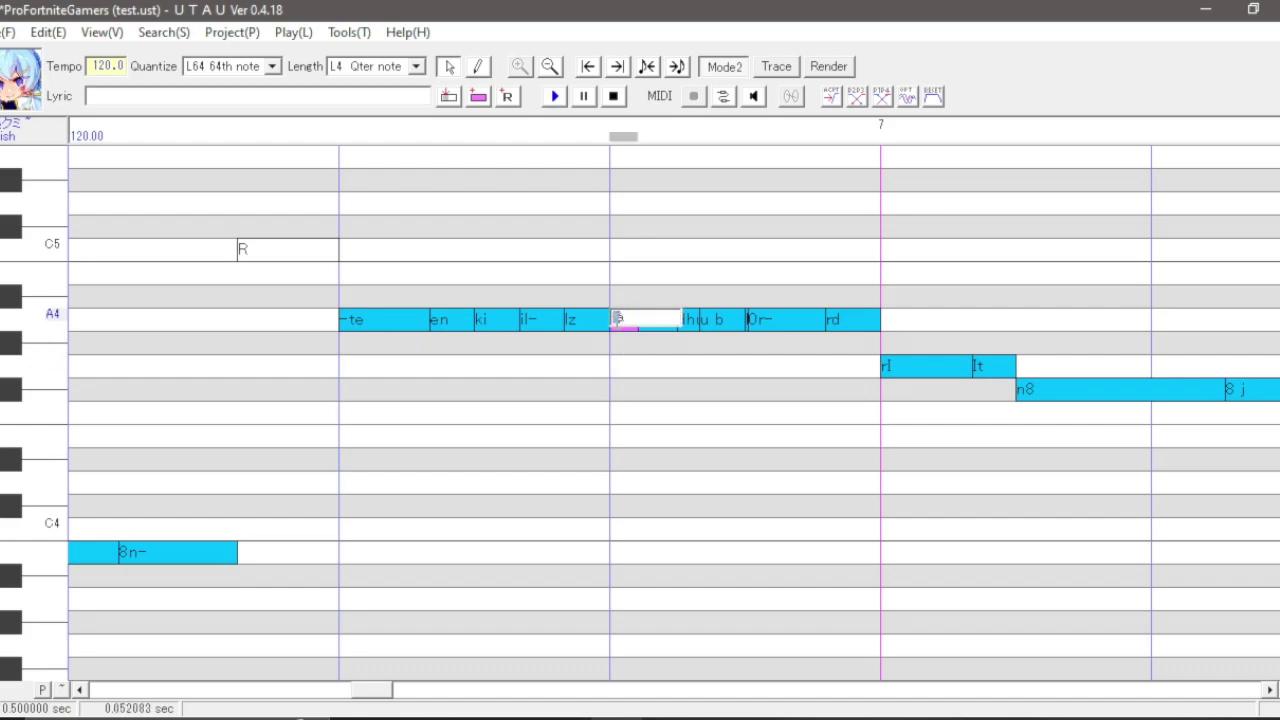
{"action": "left_click", "coordinate": [589, 316]}
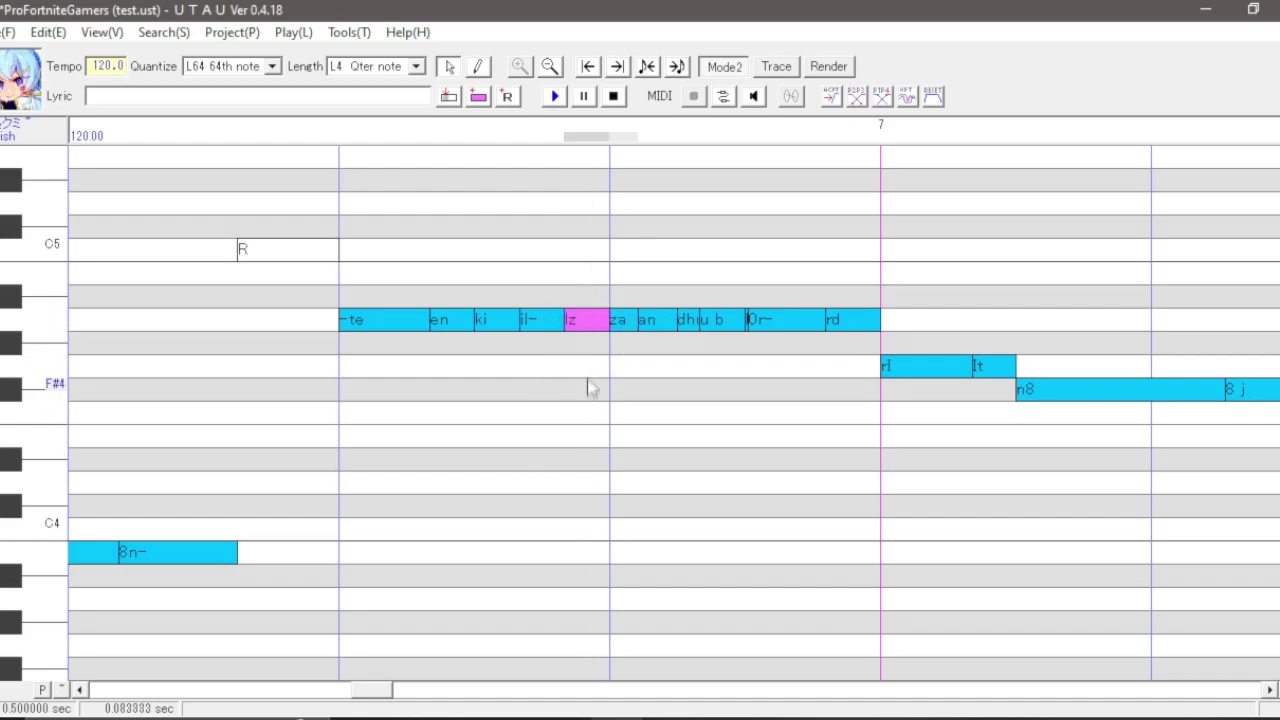
{"action": "double_click", "coordinate": [588, 326]}
{"action": "left_click", "coordinate": [574, 320]}
{"action": "key", "text": "Return"}
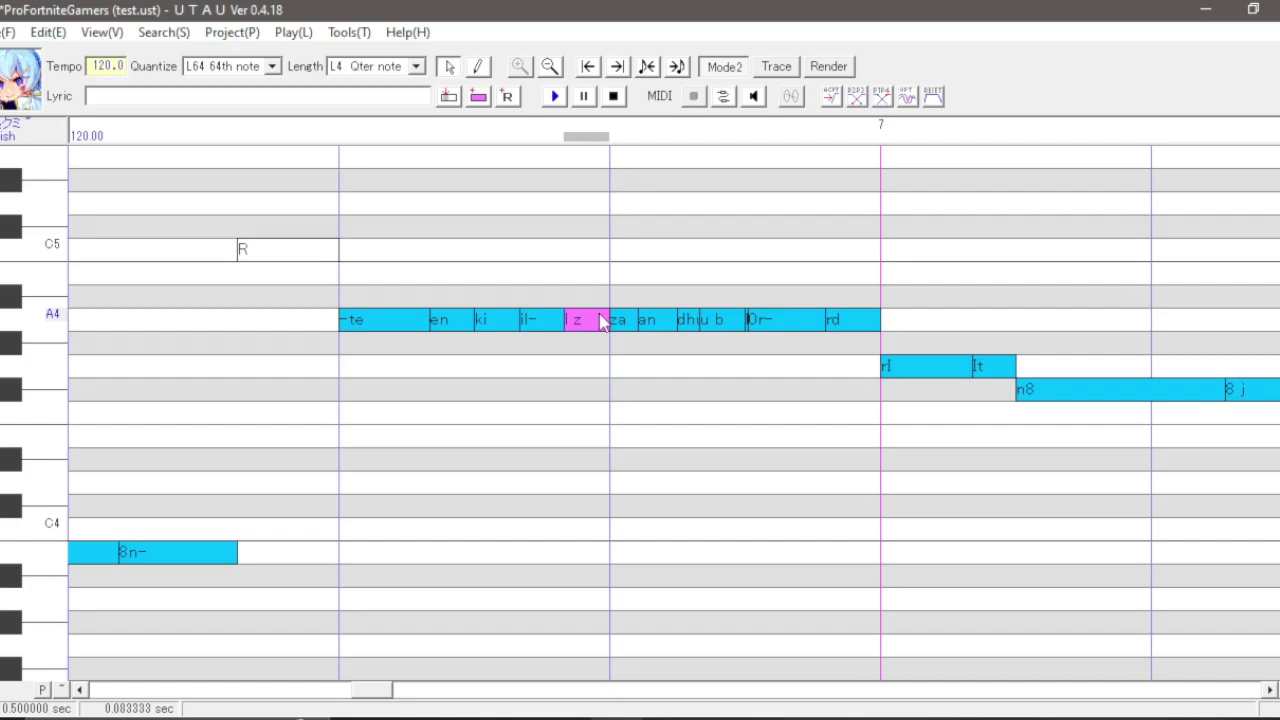
{"action": "left_click", "coordinate": [625, 330]}
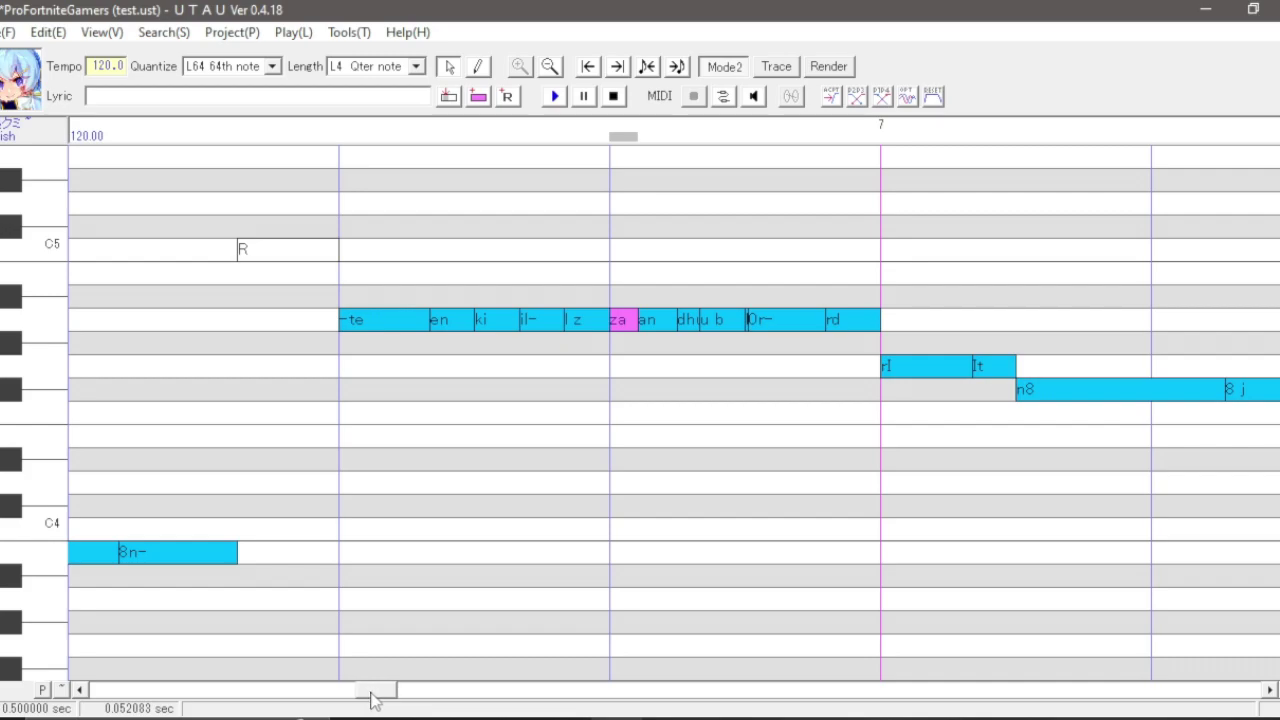
- Change the lyric of the "Ipd" note after "wI" to "I p"
{"action": "left_click_drag", "start_coordinate": [369, 692], "coordinate": [406, 692]}
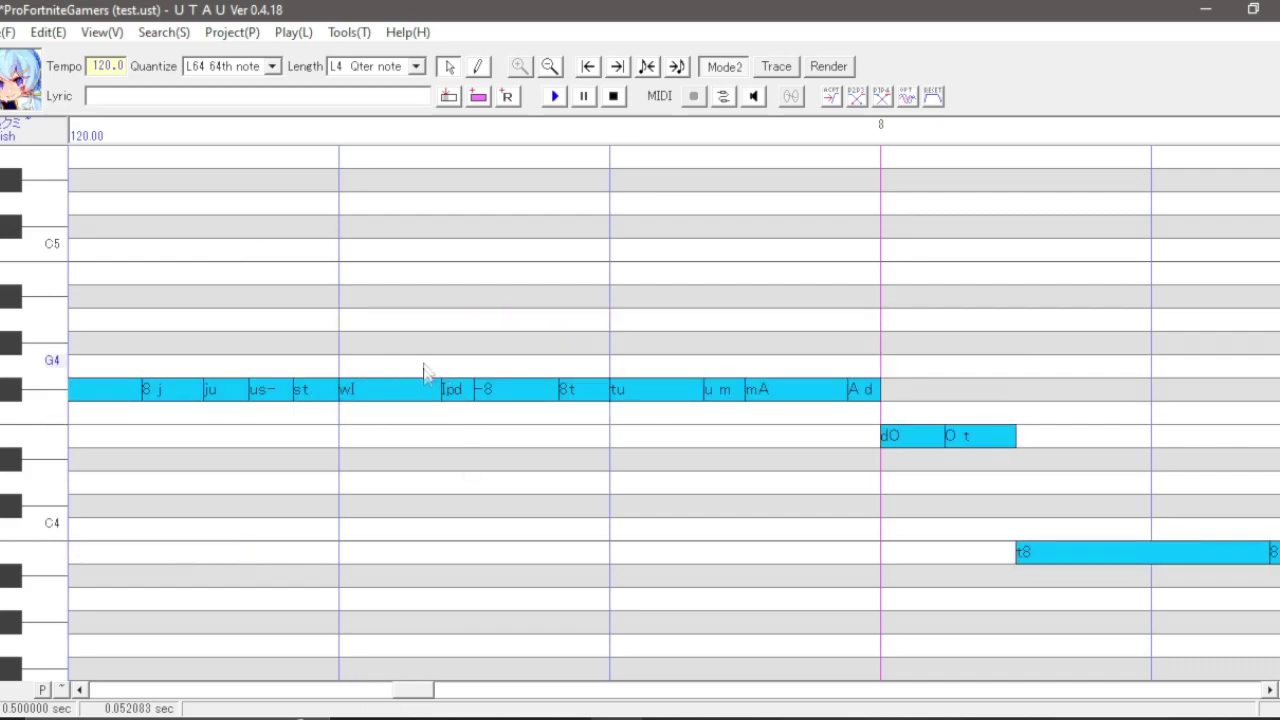
{"action": "double_click", "coordinate": [449, 392]}
{"action": "left_click", "coordinate": [422, 392]}
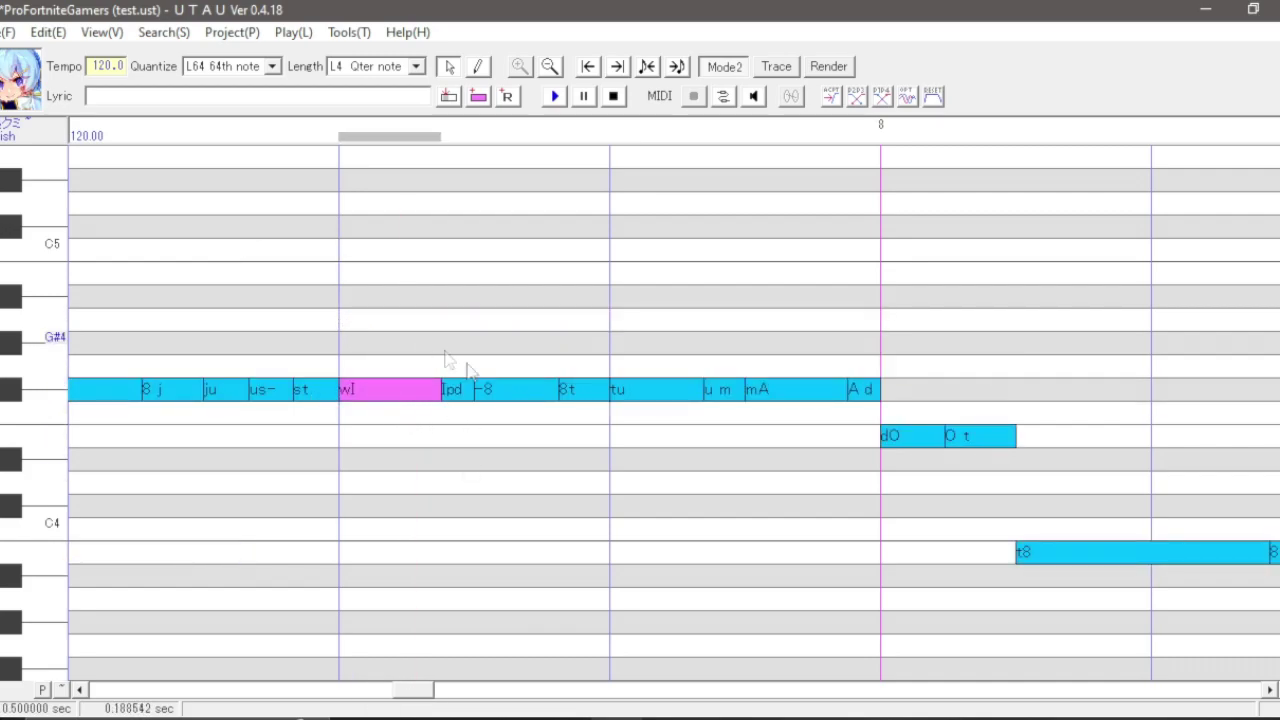
{"action": "double_click", "coordinate": [450, 393]}
{"action": "left_click", "coordinate": [469, 388]}
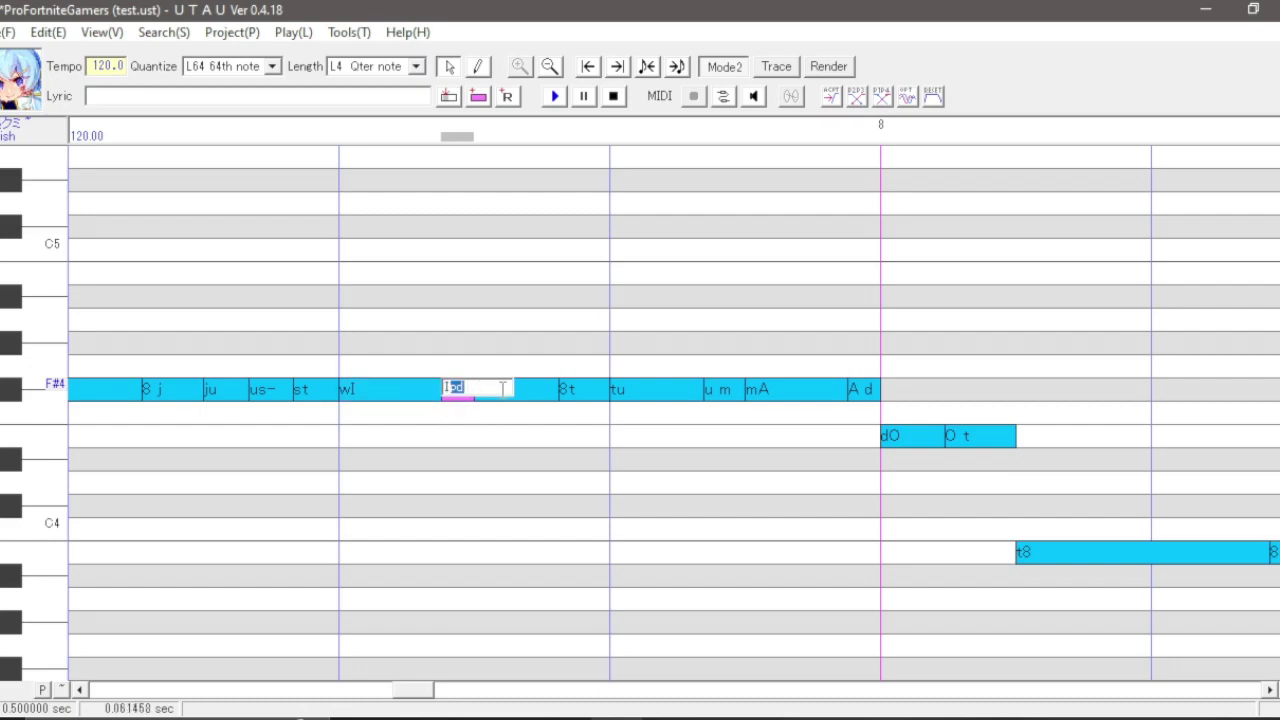
{"action": "type", "text": "p"}
{"action": "left_click", "coordinate": [438, 466]}
- Relabel the "-8" note as "d8" and play back the notes from "wI" to "tu"
{"action": "double_click", "coordinate": [520, 390]}
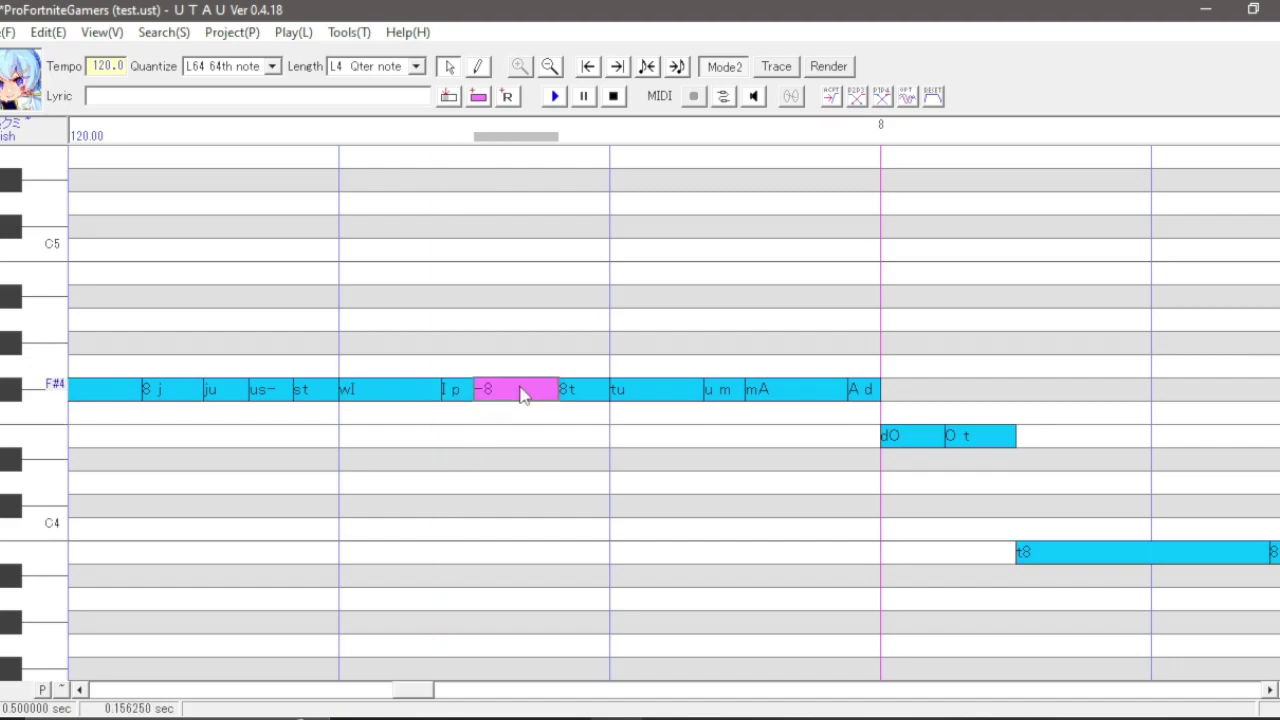
{"action": "left_click_drag", "start_coordinate": [408, 401], "coordinate": [615, 378]}
{"action": "left_click", "coordinate": [555, 96]}
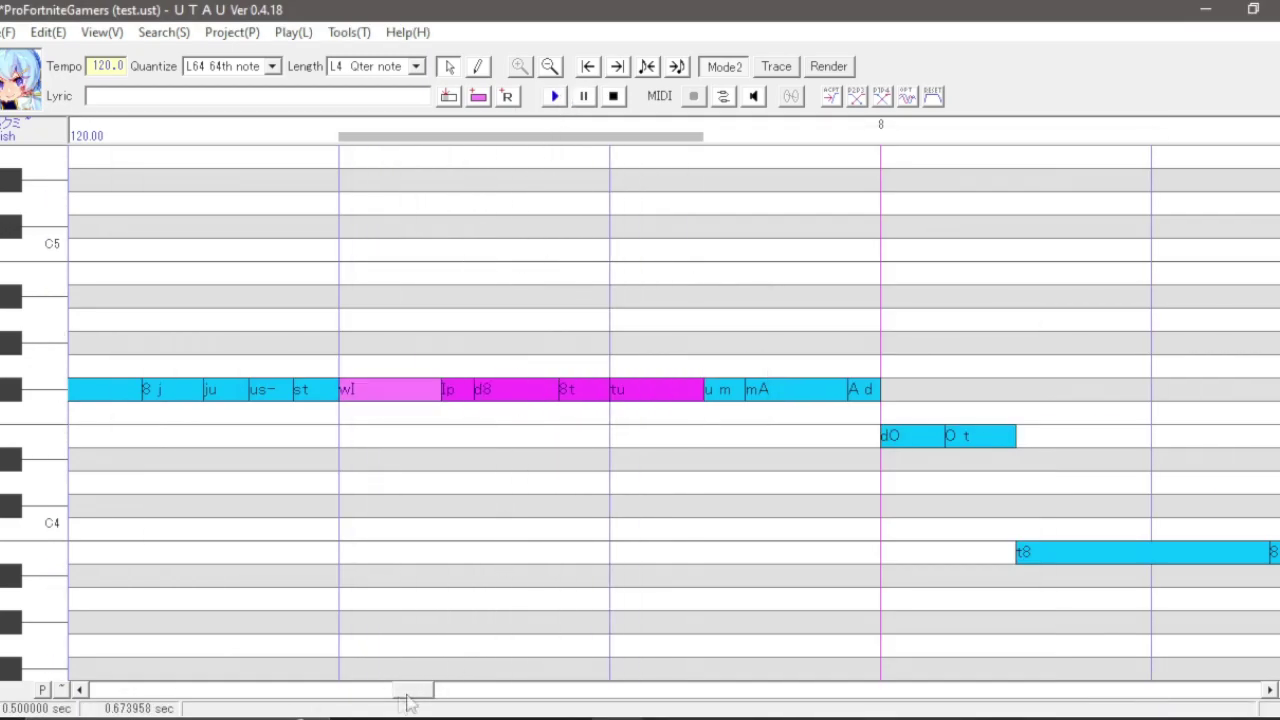
- Split the "im" note after "hi" near measure 10 in two and label the second part "m n"
{"action": "left_click_drag", "start_coordinate": [423, 691], "coordinate": [478, 697]}
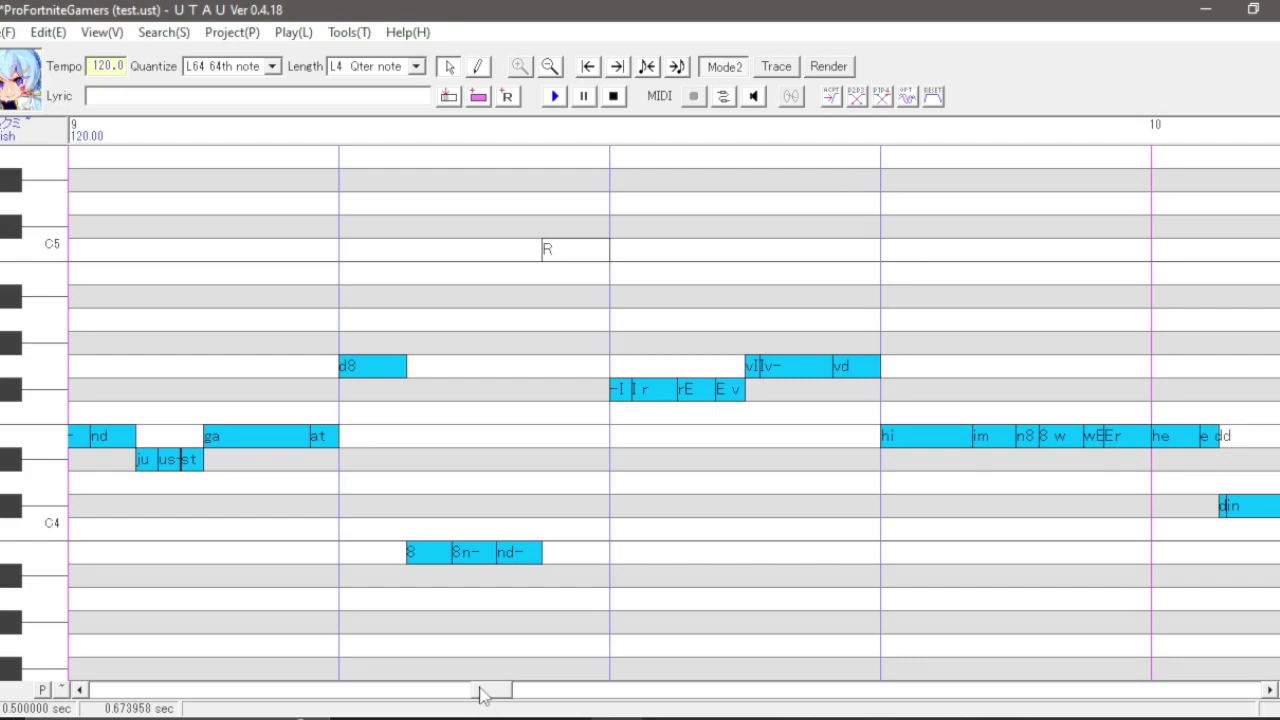
{"action": "left_click_drag", "start_coordinate": [481, 688], "coordinate": [495, 688]}
{"action": "left_click_drag", "start_coordinate": [474, 438], "coordinate": [454, 455]}
{"action": "double_click", "coordinate": [462, 437]}
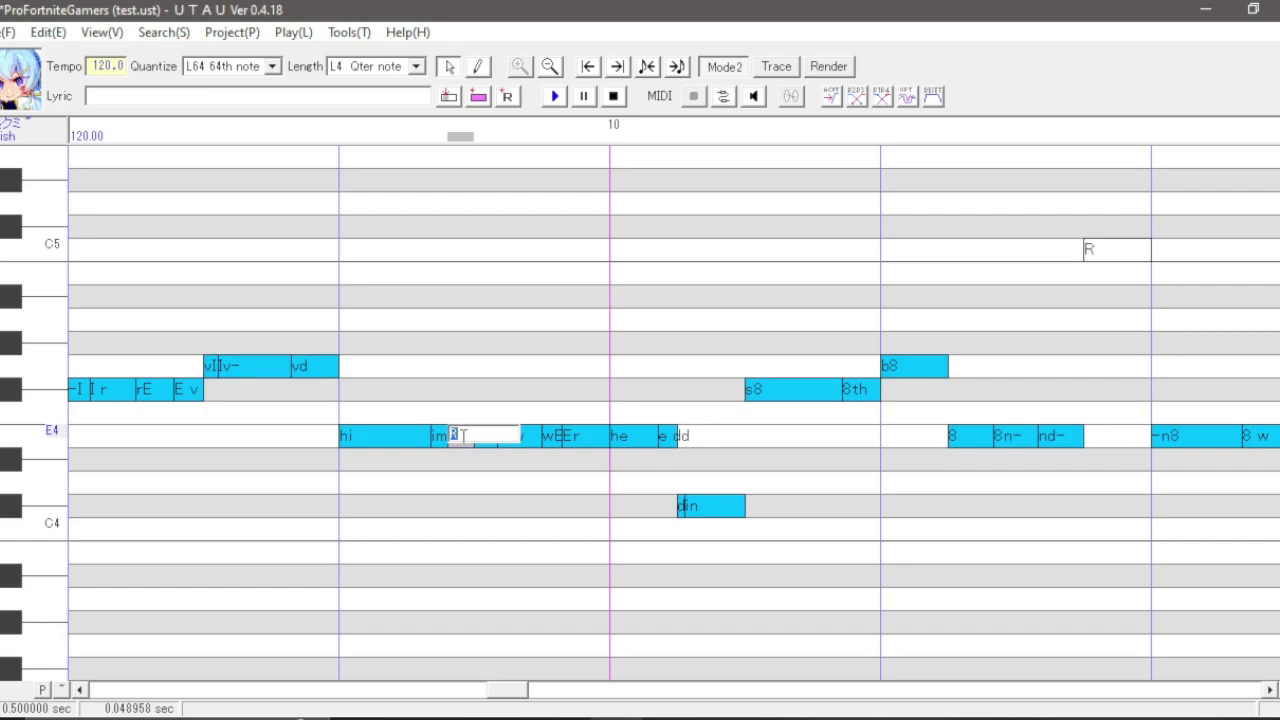
{"action": "type", "text": "m n"}
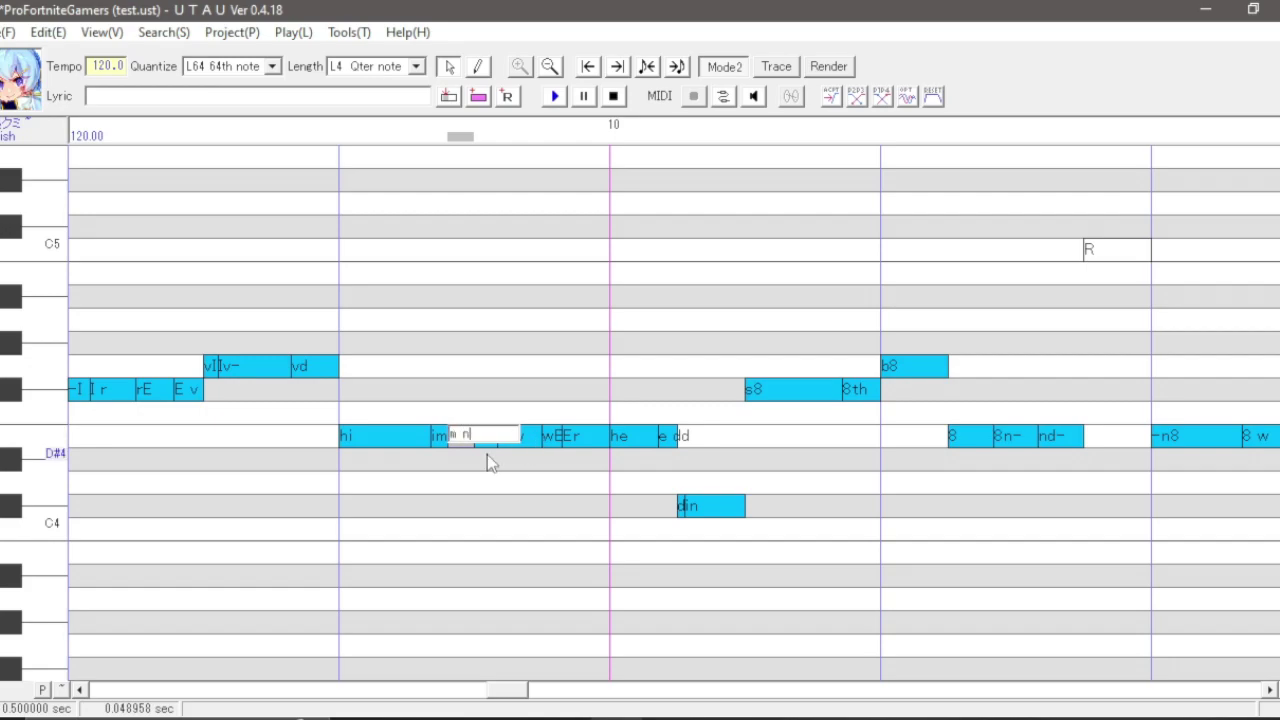
{"action": "left_click", "coordinate": [442, 437]}
- Split the next consonant ending note further along the song and open the lyric of its second part
{"action": "left_click_drag", "start_coordinate": [508, 690], "coordinate": [540, 690]}
{"action": "left_click_drag", "start_coordinate": [676, 436], "coordinate": [660, 452]}
{"action": "double_click", "coordinate": [671, 437]}
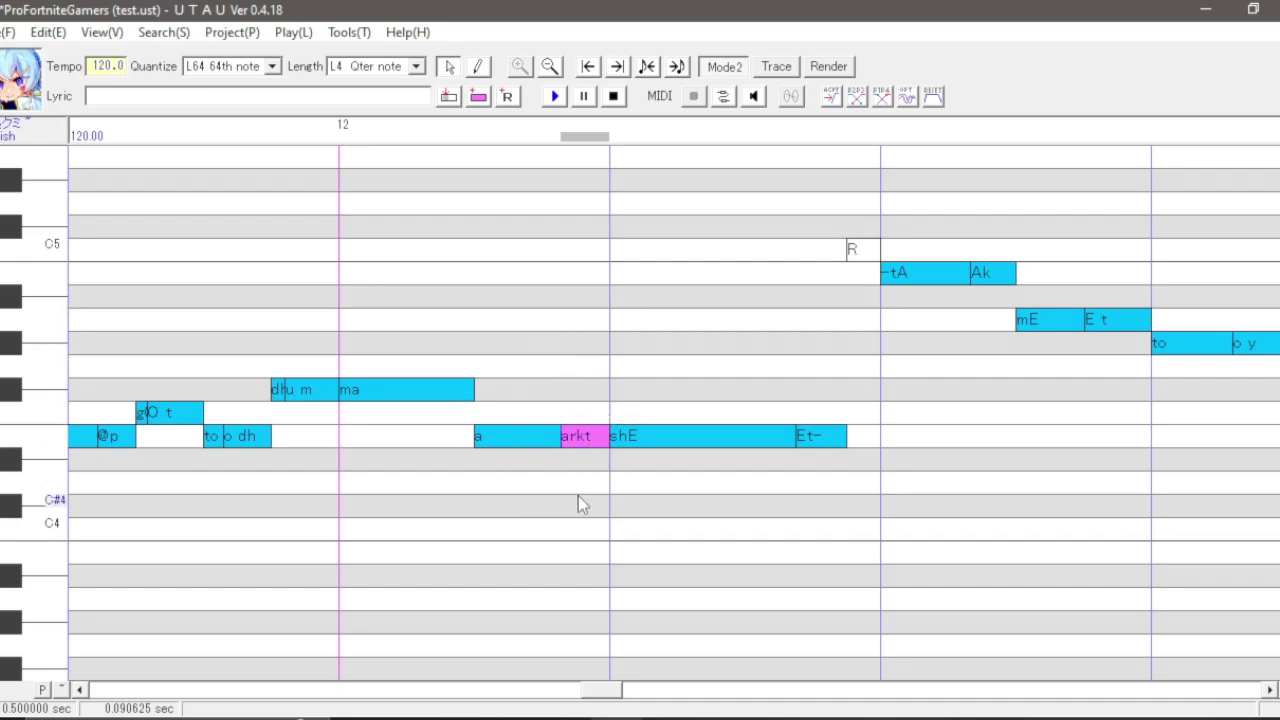
- Inspect the sample waveform and timing markers of the "arkt" note, leaving them unmodified
{"action": "key", "text": "ctrl+g"}
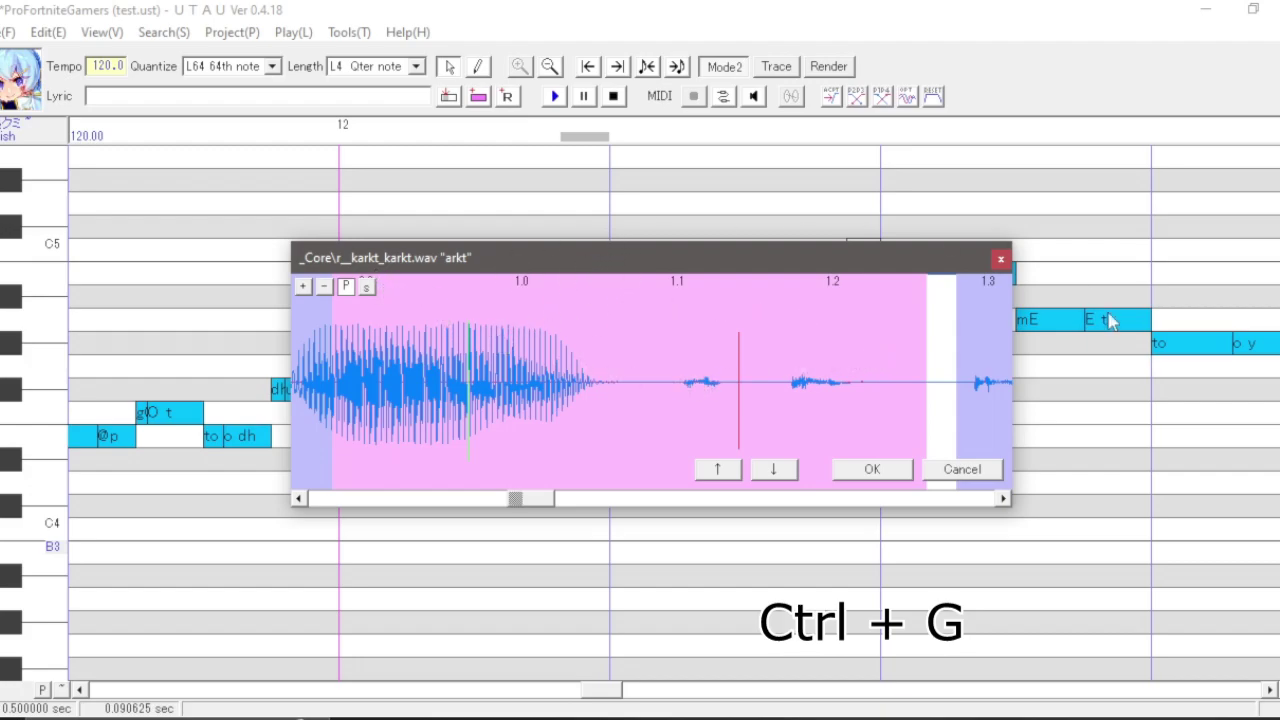
{"action": "left_click", "coordinate": [986, 476]}
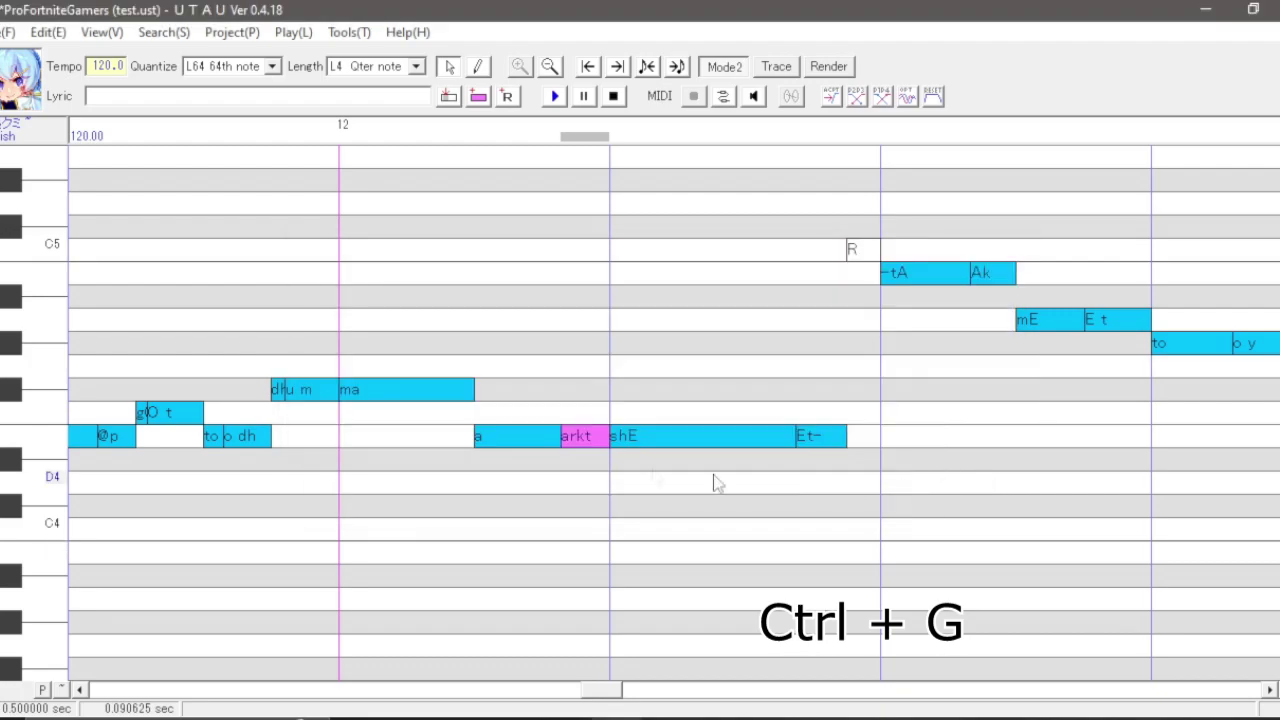
- Try the lyric "arktg" on the "arkt" note and check the voice configuration's list of aliases
{"action": "double_click", "coordinate": [591, 440]}
{"action": "type", "text": "s"}
{"action": "key", "text": "Return"}
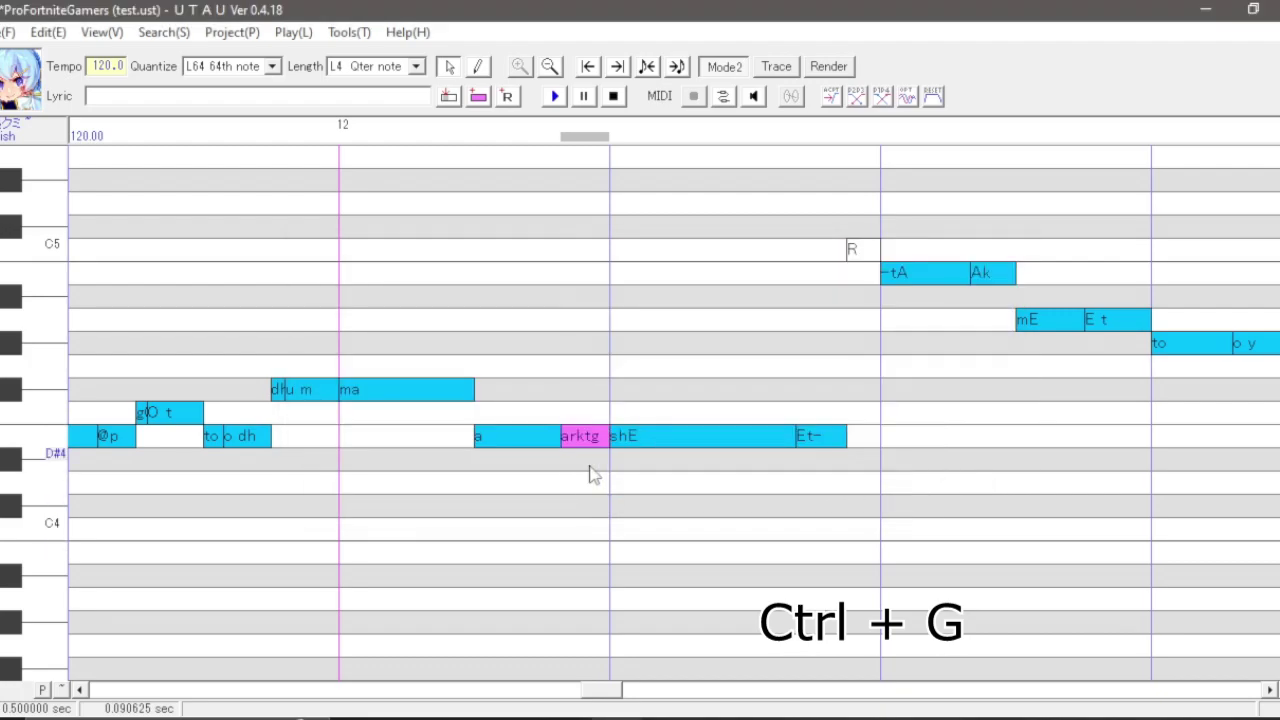
{"action": "key", "text": "ctrl+g"}
{"action": "scroll", "coordinate": [731, 396], "scroll_direction": "down", "scroll_amount": 5}
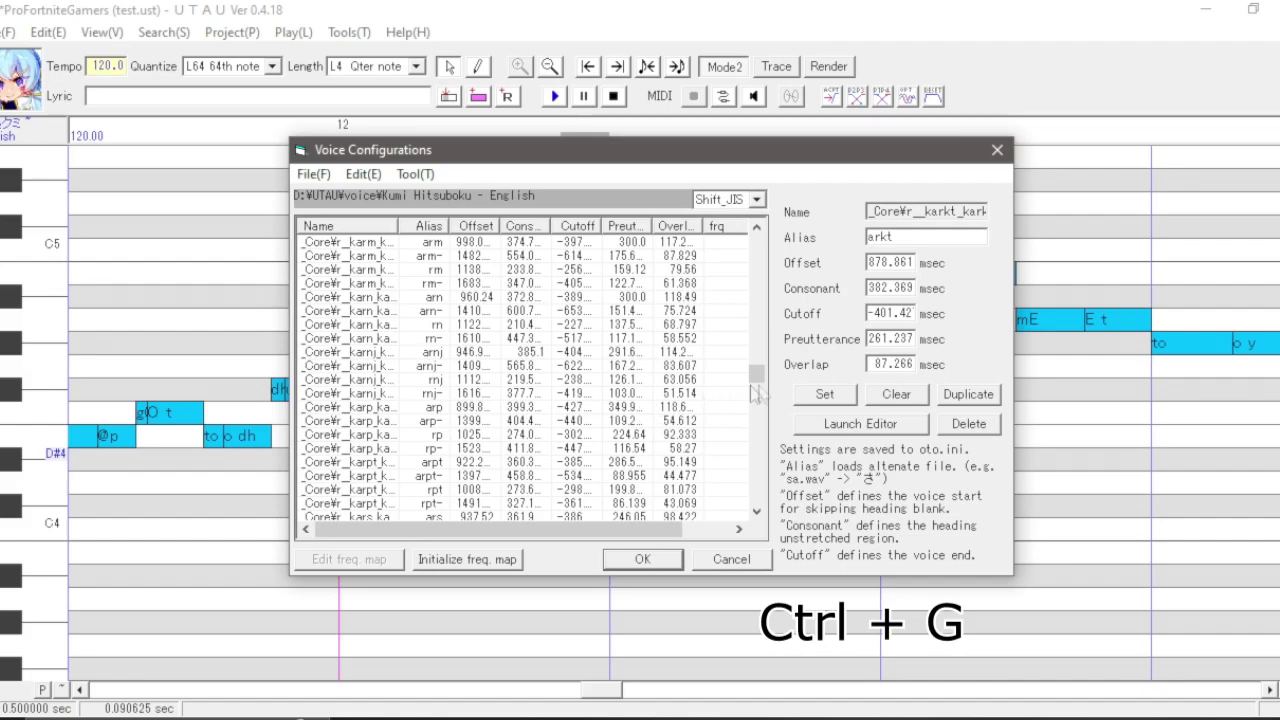
{"action": "left_click", "coordinate": [730, 558]}
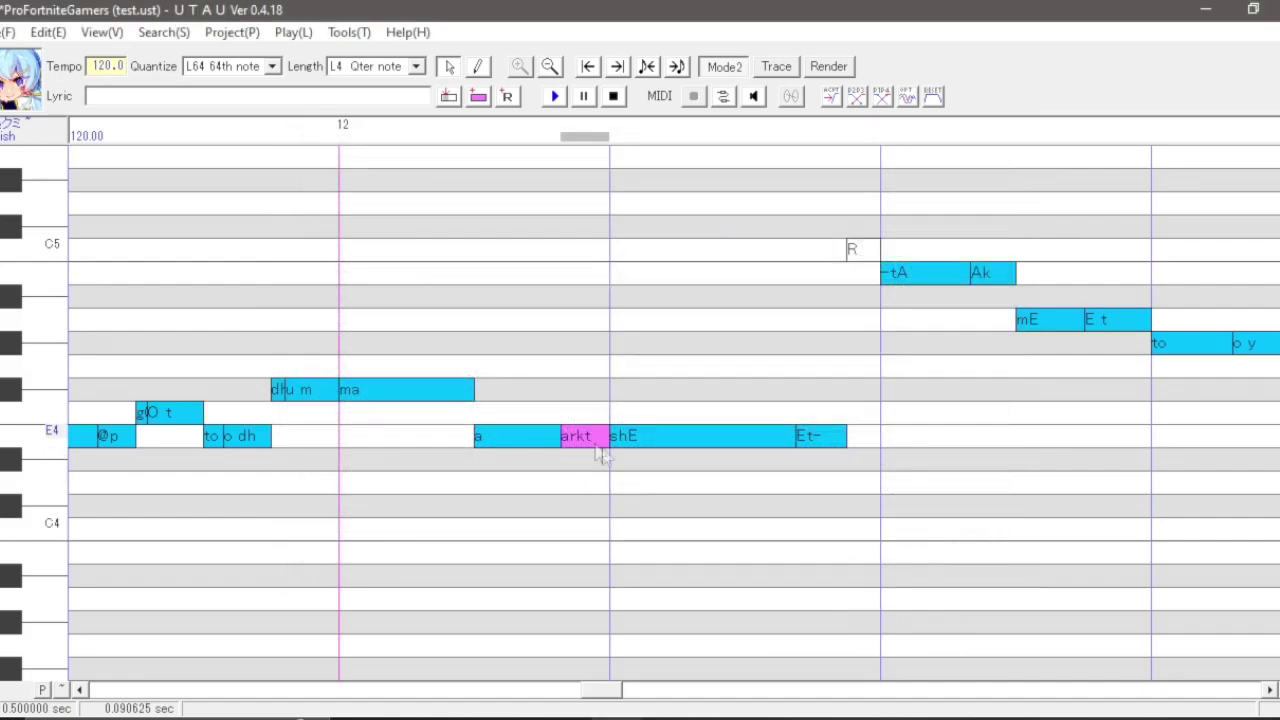
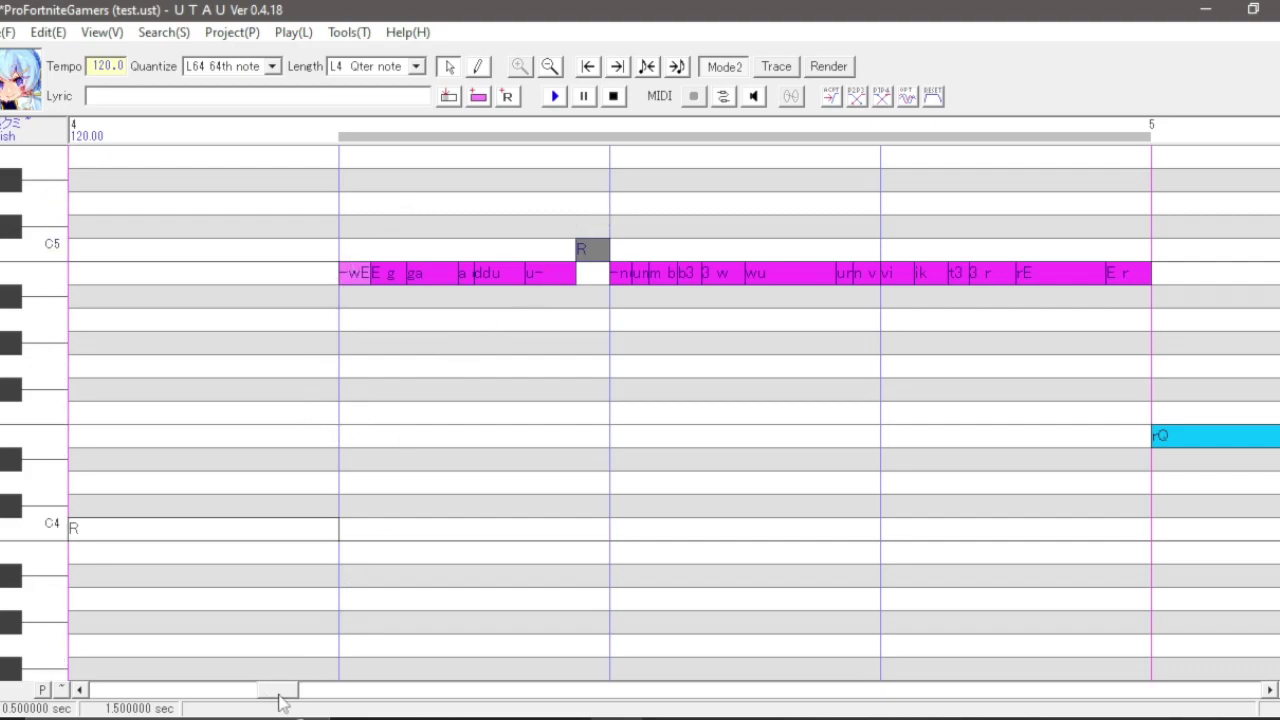
- Relabel the "rt" note after "0r-" in measure 5 as "r t" and view its sample waveform and timing
{"action": "key", "text": "space"}
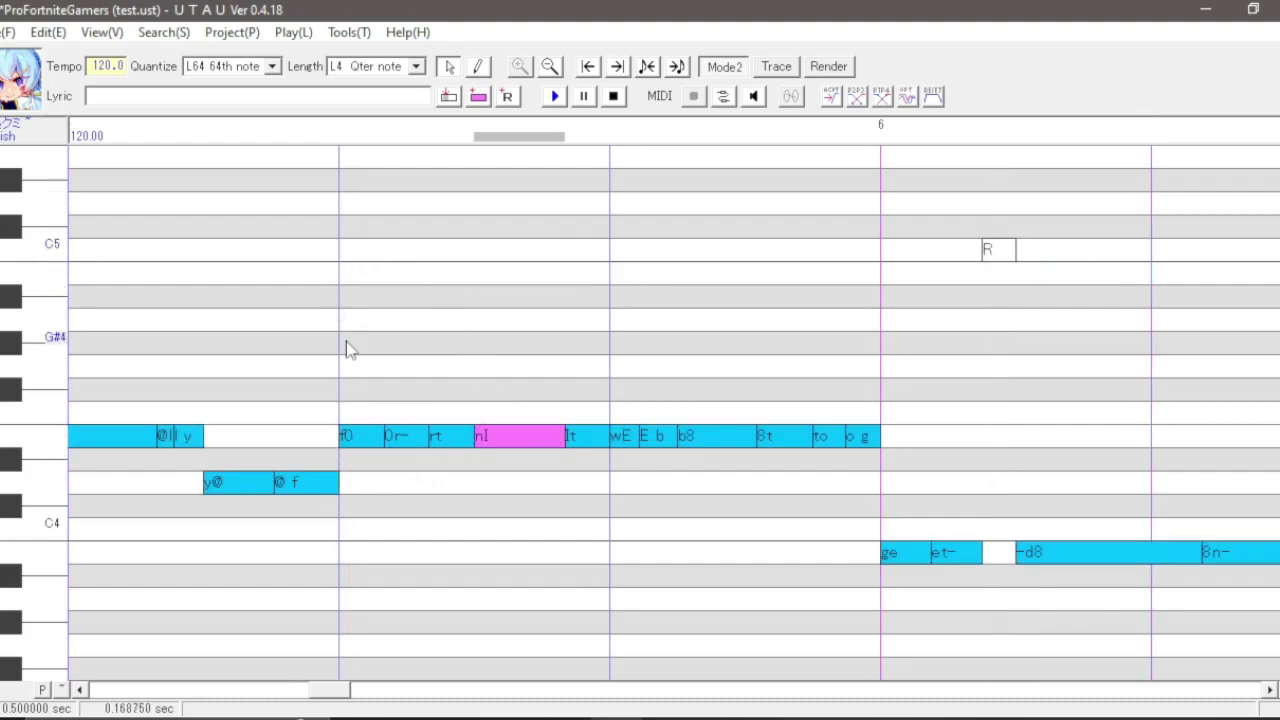
{"action": "double_click", "coordinate": [445, 436]}
{"action": "left_click", "coordinate": [447, 465]}
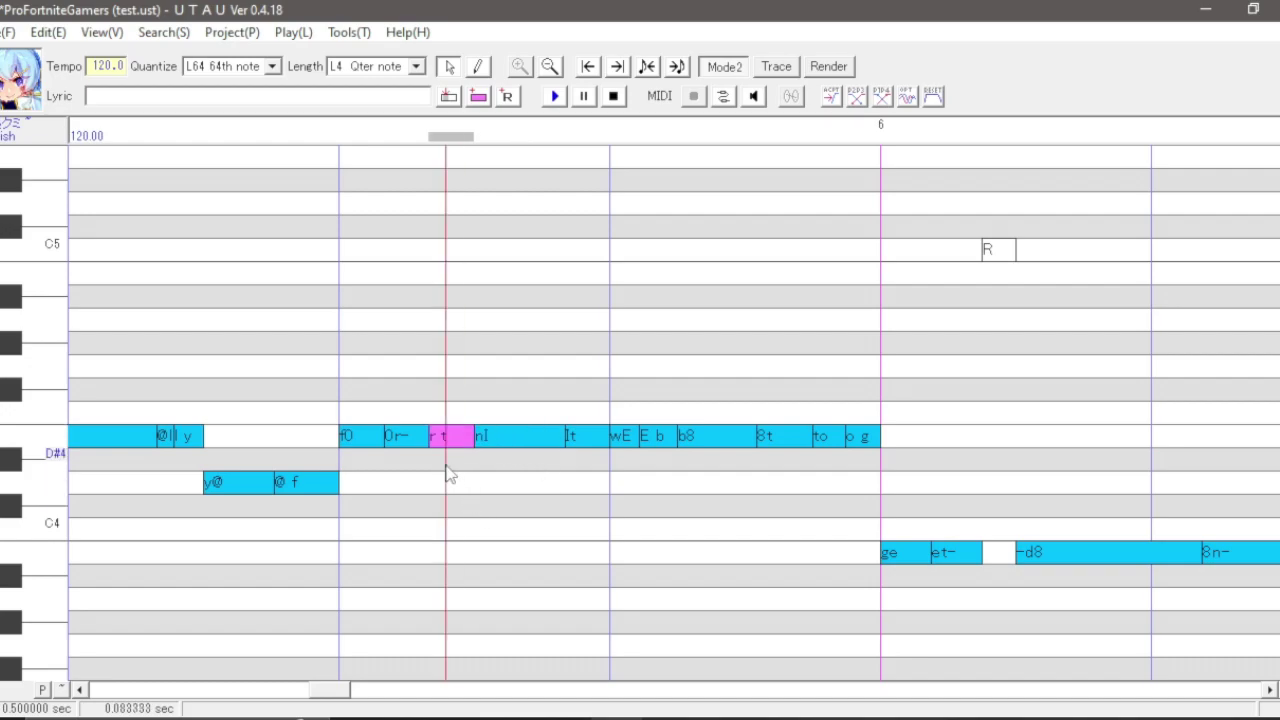
{"action": "left_click", "coordinate": [455, 437], "text": "alt"}
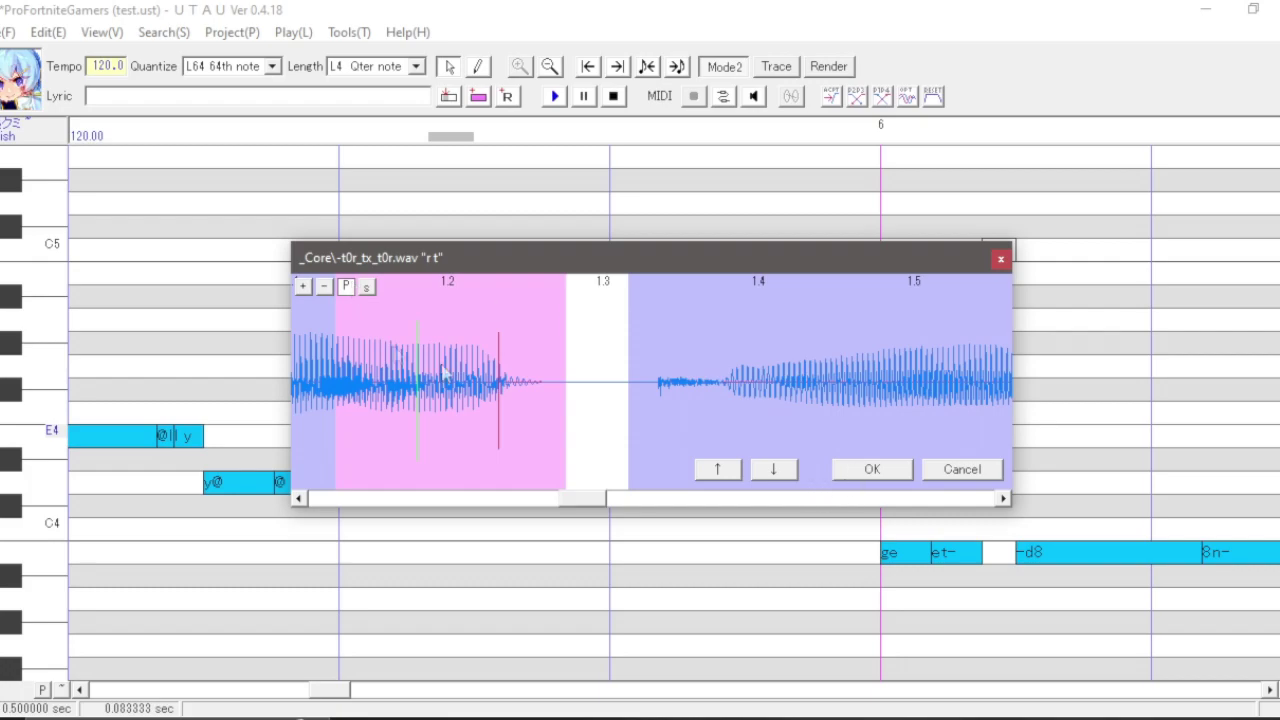
{"action": "left_click", "coordinate": [866, 469]}
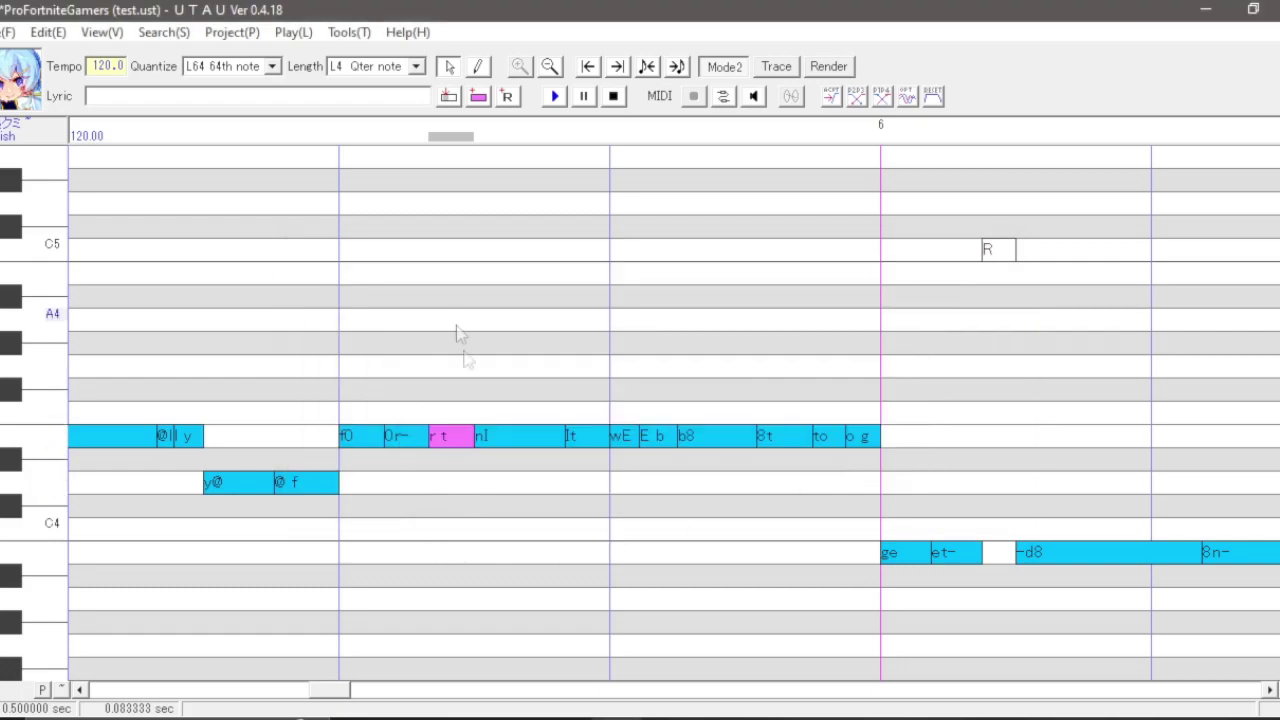
- Try the lyric "rt" on that note again to view its sample timing, and restore the lyric "r t"
{"action": "double_click", "coordinate": [447, 437]}
{"action": "type", "text": "rt"}
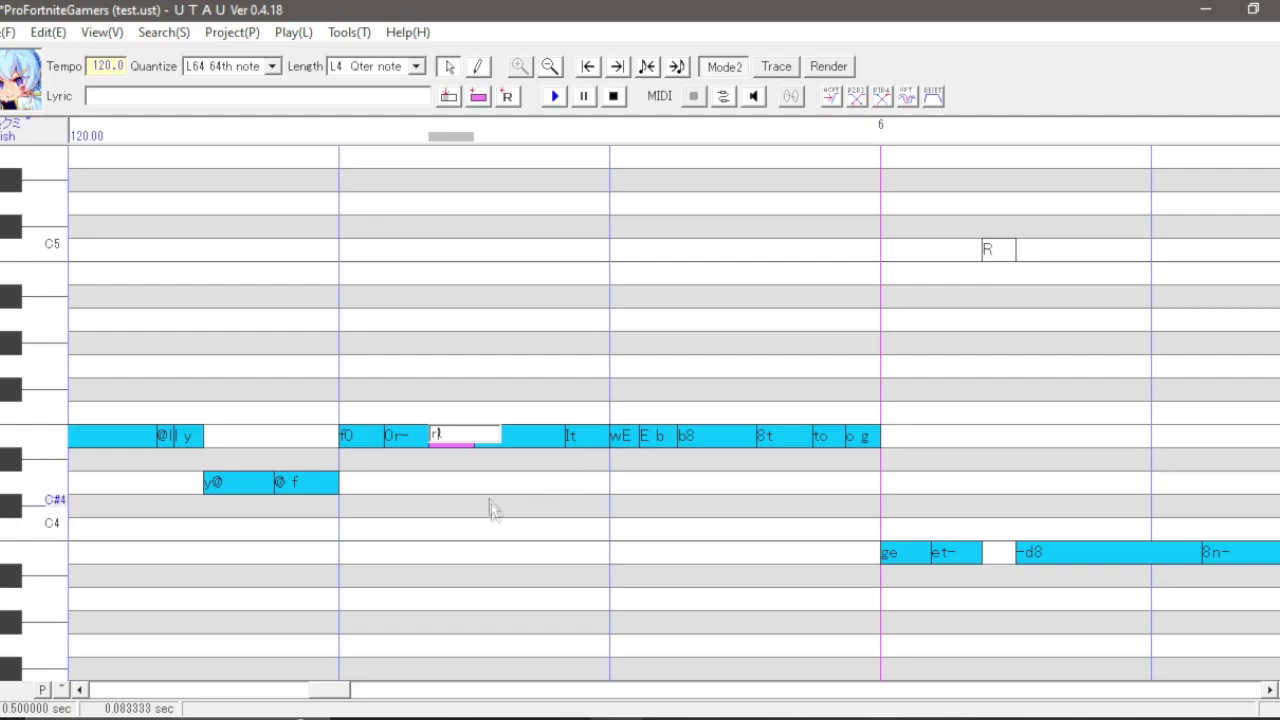
{"action": "key", "text": "Return"}
{"action": "key", "text": "ctrl+f"}
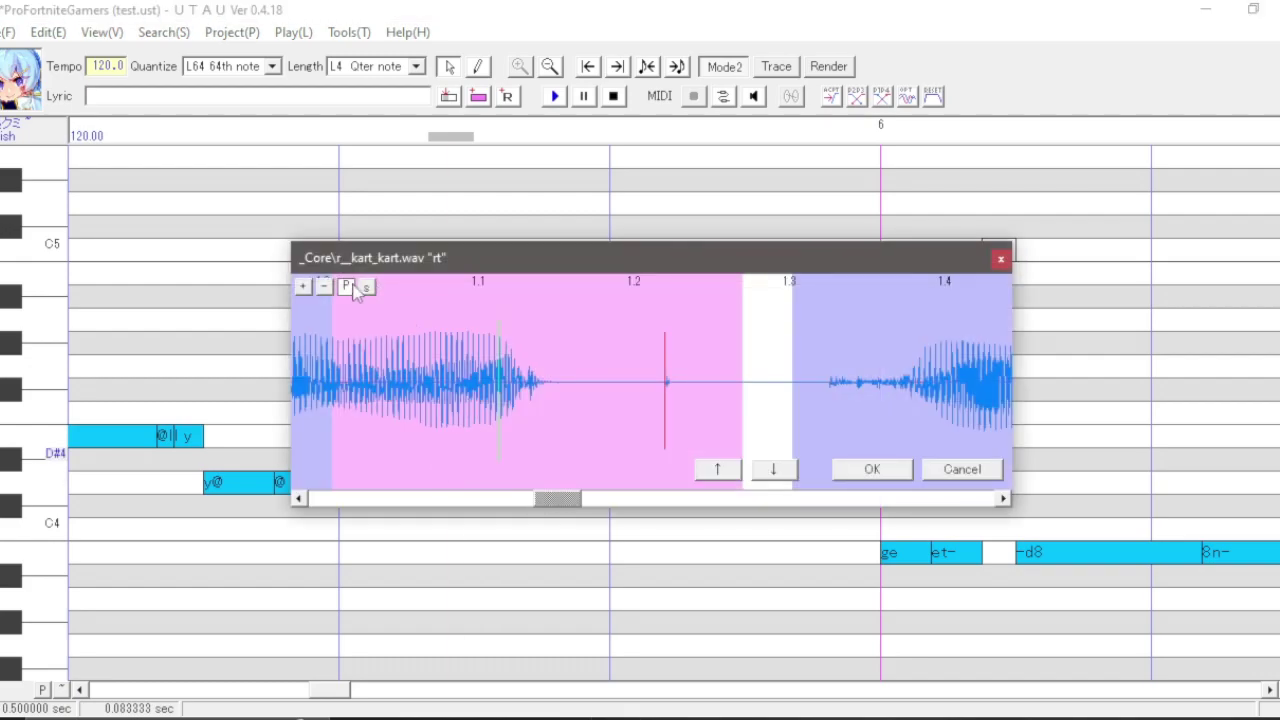
{"action": "left_click", "coordinate": [874, 469]}
{"action": "double_click", "coordinate": [442, 436]}
{"action": "type", "text": "r t"}
{"action": "key", "text": "Return"}
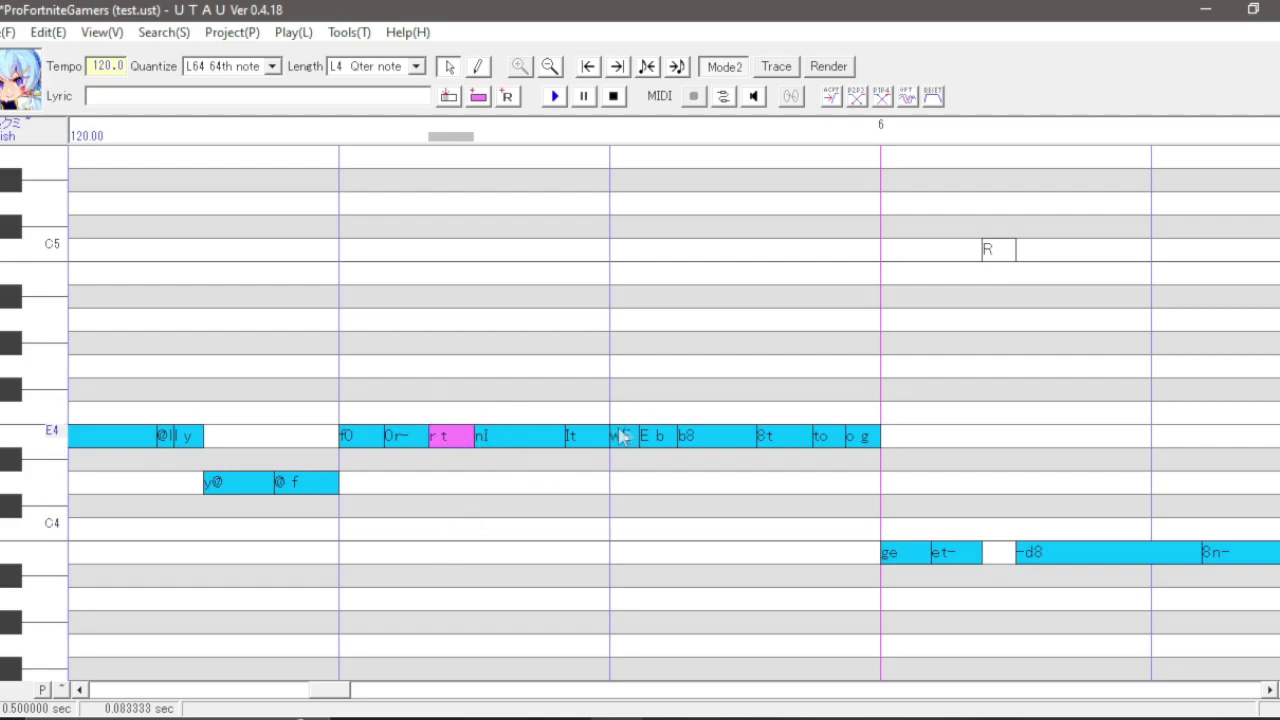
- Try "8 t" on the note after "b8", undo it, and view the sample timing of "8t"
{"action": "double_click", "coordinate": [780, 436]}
{"action": "key", "text": "Return"}
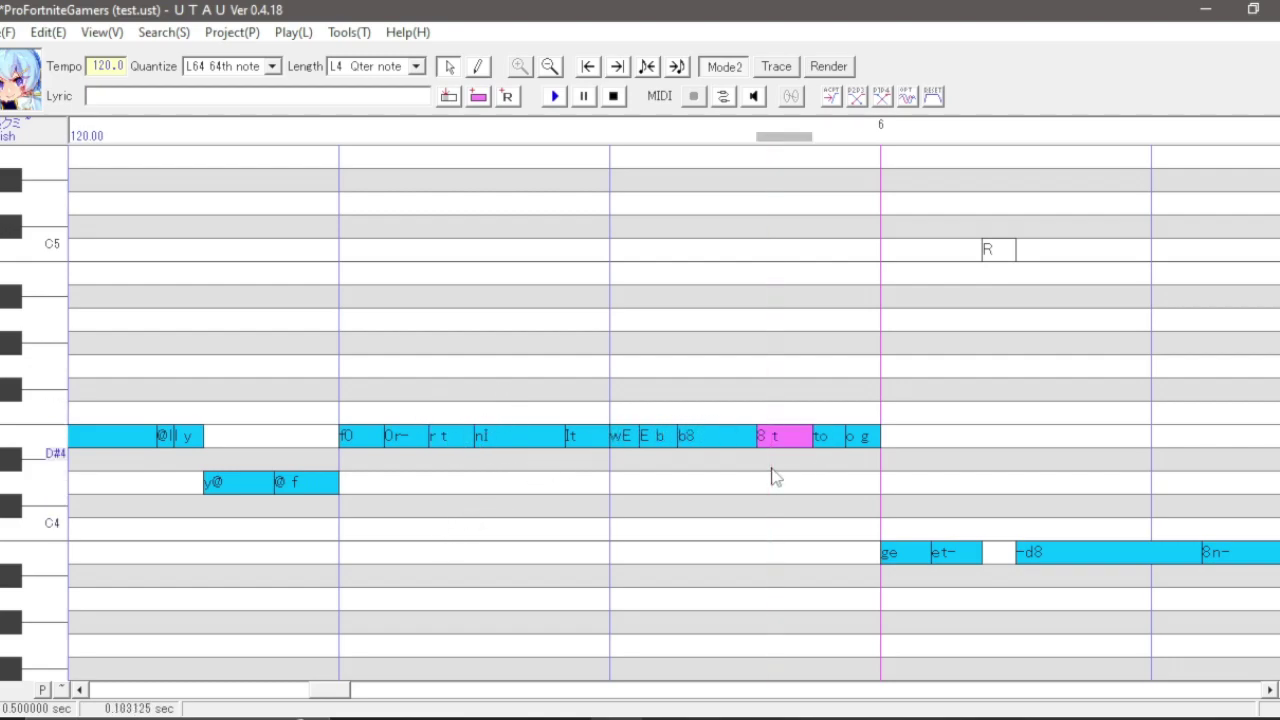
{"action": "key", "text": "ctrl+z"}
{"action": "key", "text": "space"}
{"action": "key", "text": "ctrl+f"}
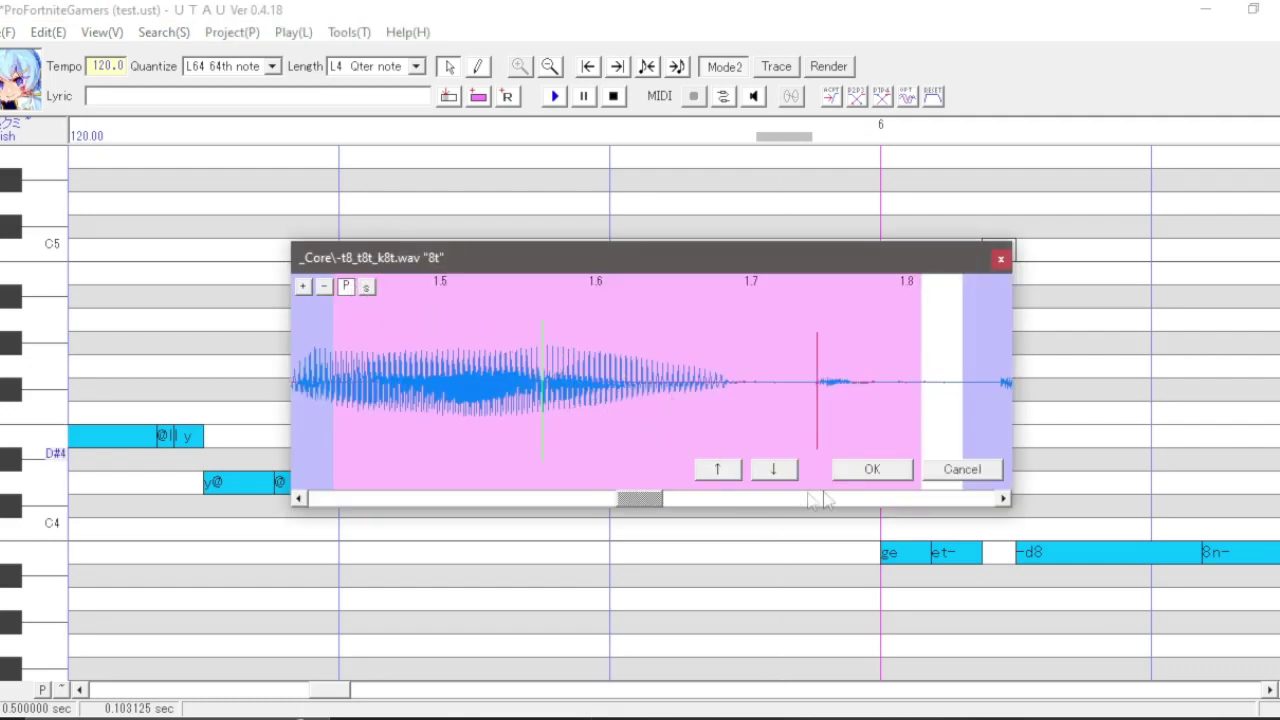
{"action": "left_click", "coordinate": [864, 470]}
- Relabel the "8t" note before measure 6 as "8 t" and view its sample waveform and timing
{"action": "double_click", "coordinate": [776, 440]}
{"action": "key", "text": "Return"}
{"action": "key", "text": "ctrl+e"}
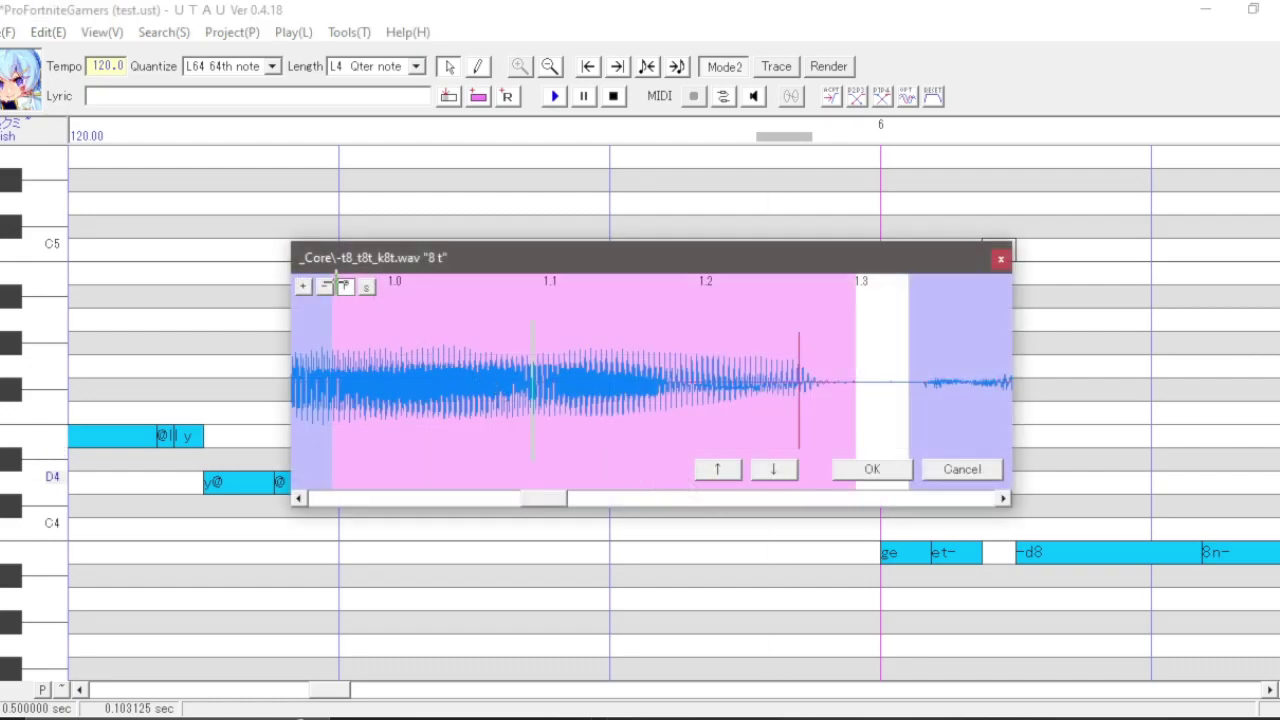
{"action": "left_click", "coordinate": [901, 473]}
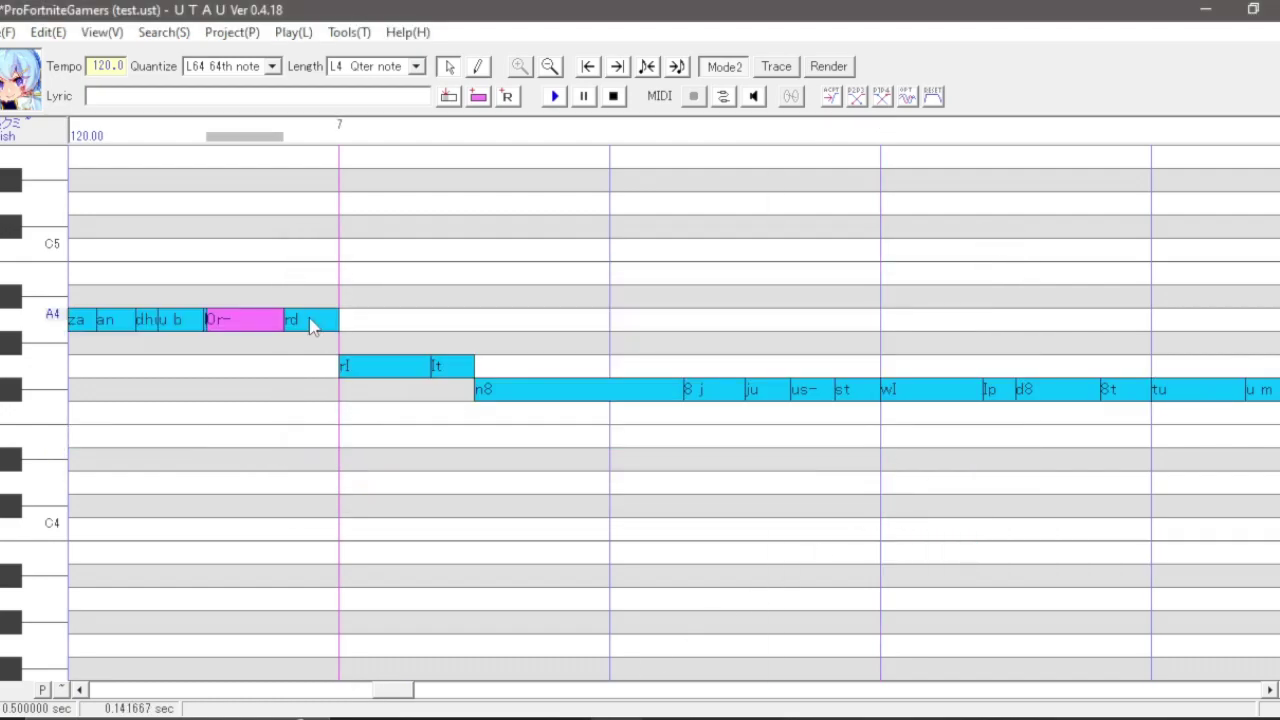
- Relabel the note after "0r-" just before measure 7 as "r d" and edit the lyric of the following "It" note likewise
{"action": "double_click", "coordinate": [308, 319]}
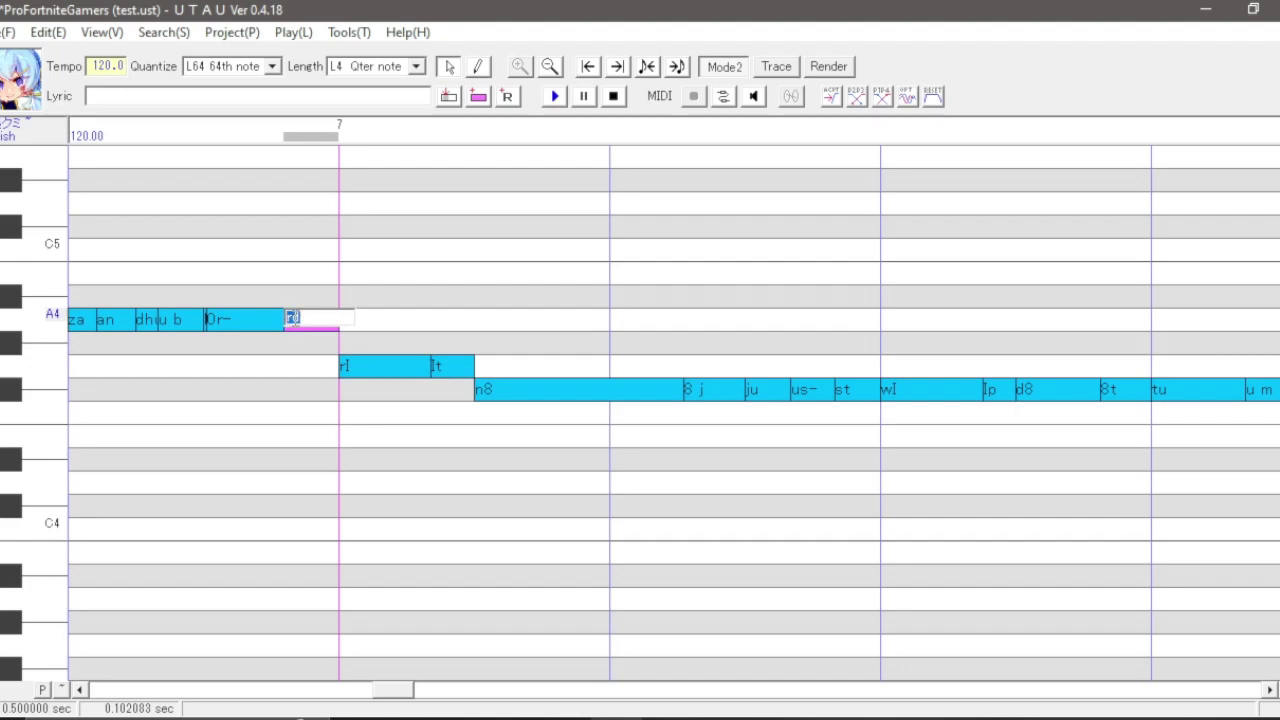
{"action": "key", "text": "Return"}
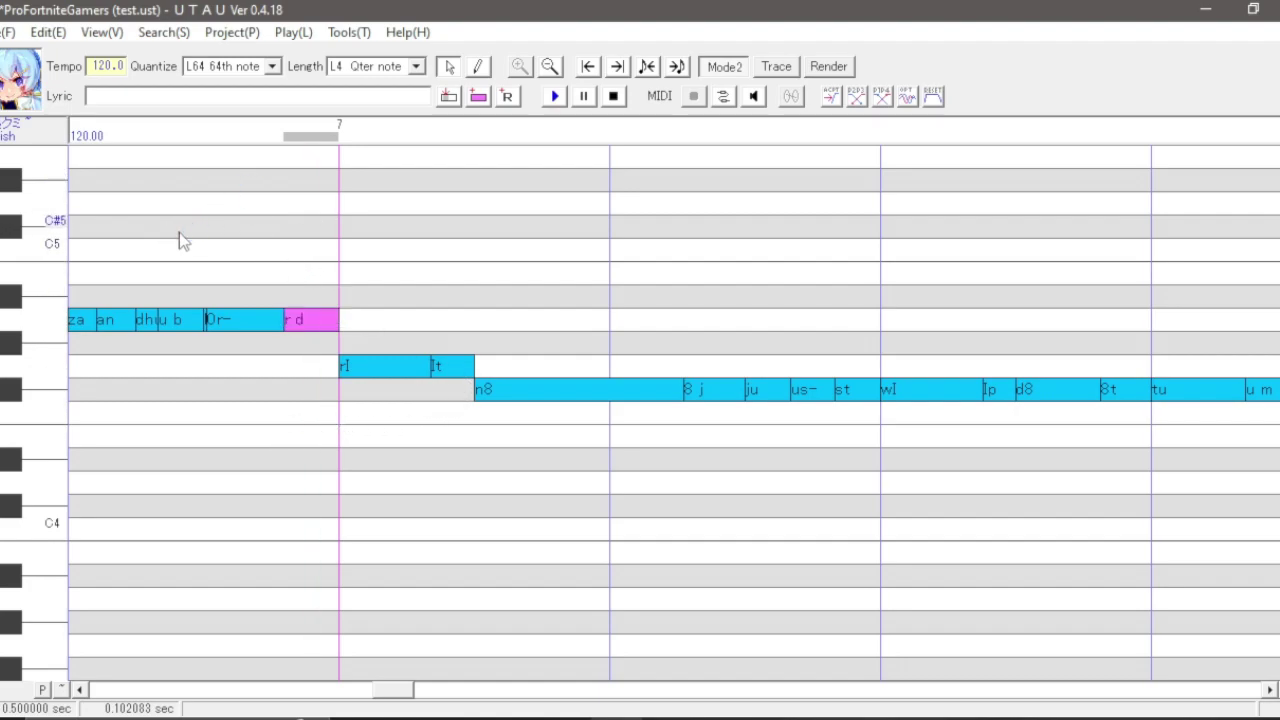
{"action": "left_click", "coordinate": [448, 368]}
{"action": "double_click", "coordinate": [447, 372]}
{"action": "left_click", "coordinate": [440, 364]}
{"action": "left_click", "coordinate": [421, 443]}
- Relabel the ending note after "en-" near measure 9 as "n d" and the "nt" note before measure 11 as "n t"
{"action": "scroll", "coordinate": [373, 443], "scroll_direction": "down", "scroll_amount": 2}
{"action": "left_click", "coordinate": [382, 445]}
{"action": "double_click", "coordinate": [382, 445]}
{"action": "left_click", "coordinate": [430, 482]}
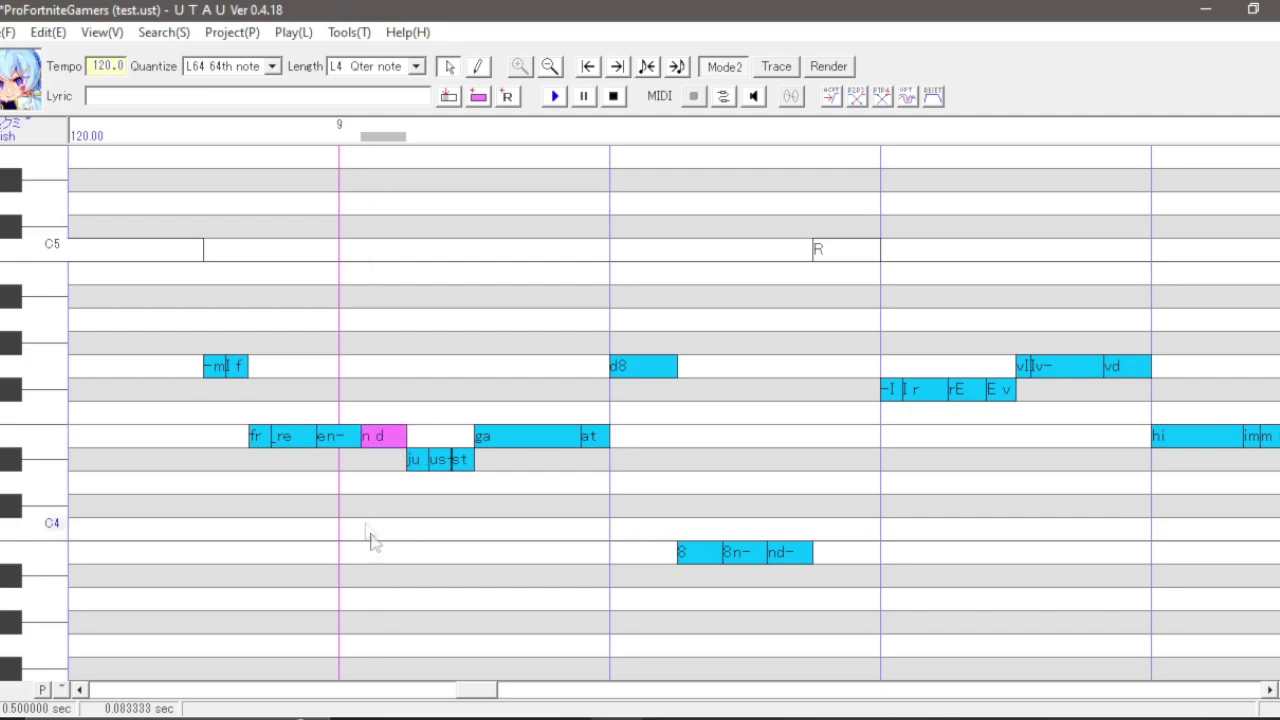
{"action": "left_click_drag", "start_coordinate": [485, 695], "coordinate": [556, 695]}
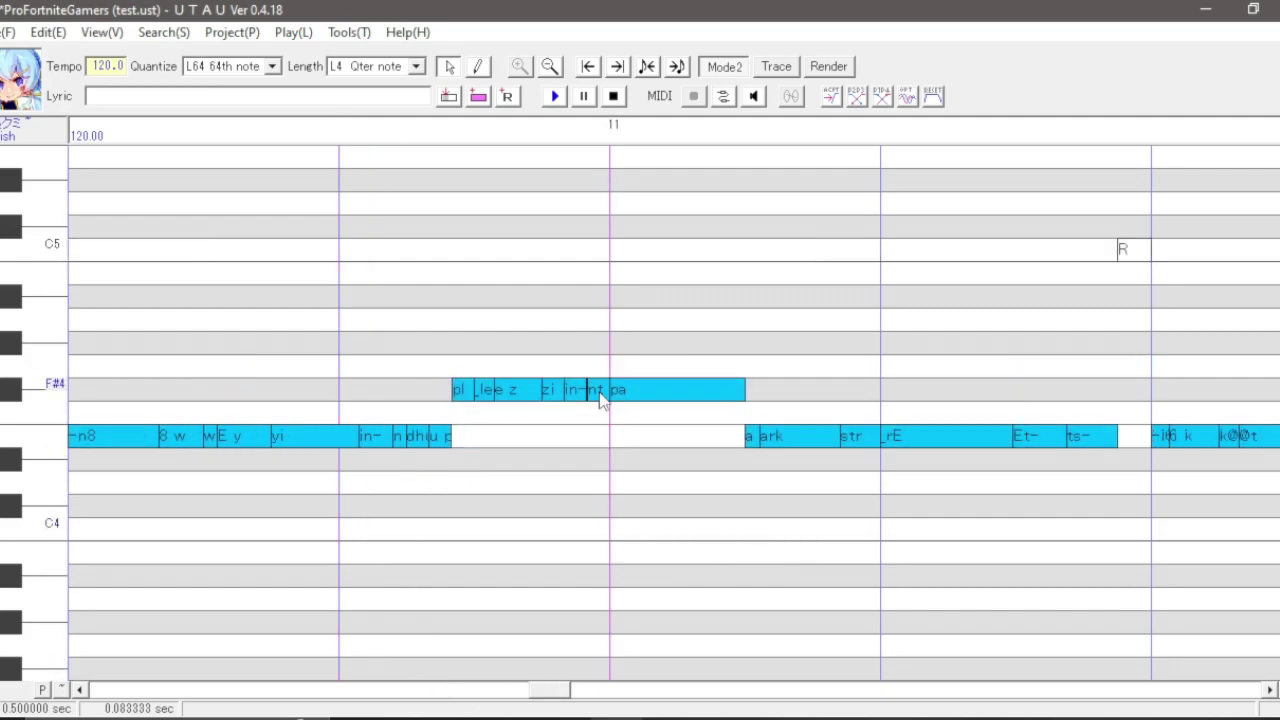
{"action": "double_click", "coordinate": [597, 389]}
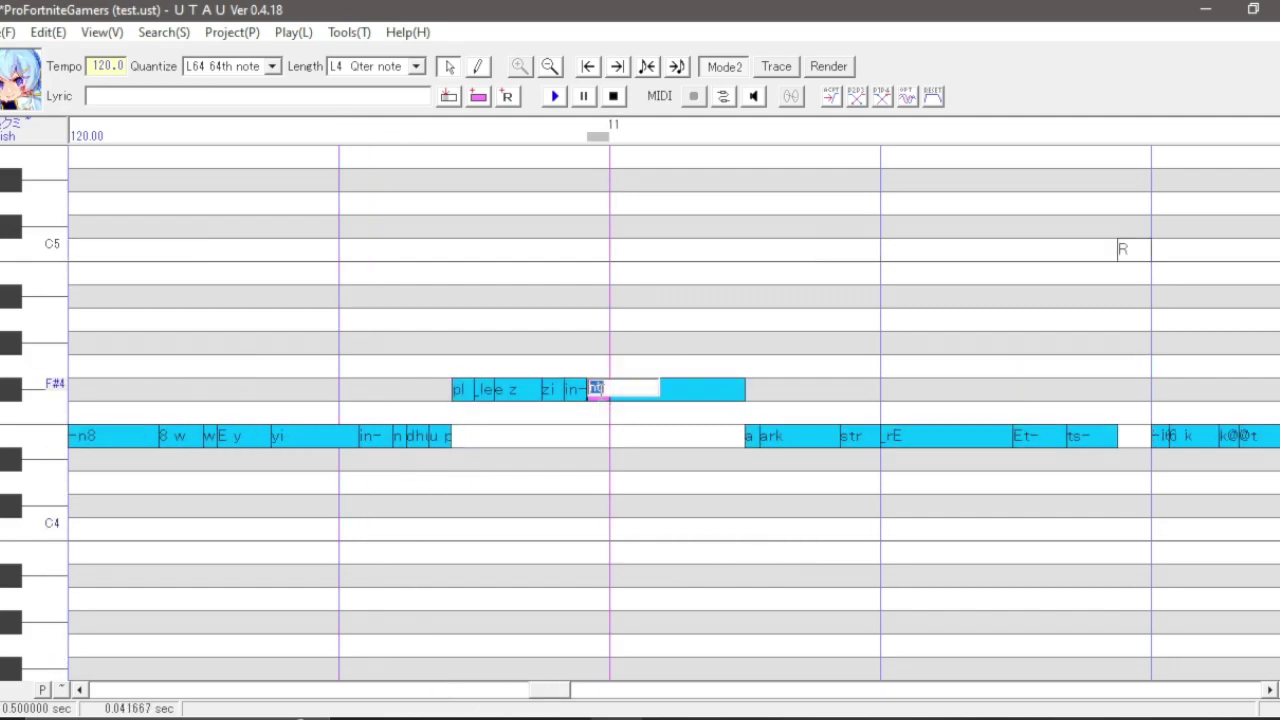
{"action": "left_click", "coordinate": [592, 460]}
- Relabel the ending note after "m@" before measure 12 as "@ p" and the "@t" note after "k@" as "@ t"
{"action": "left_click_drag", "start_coordinate": [558, 692], "coordinate": [590, 692]}
{"action": "left_click", "coordinate": [652, 440]}
{"action": "double_click", "coordinate": [652, 439]}
{"action": "left_click", "coordinate": [652, 438]}
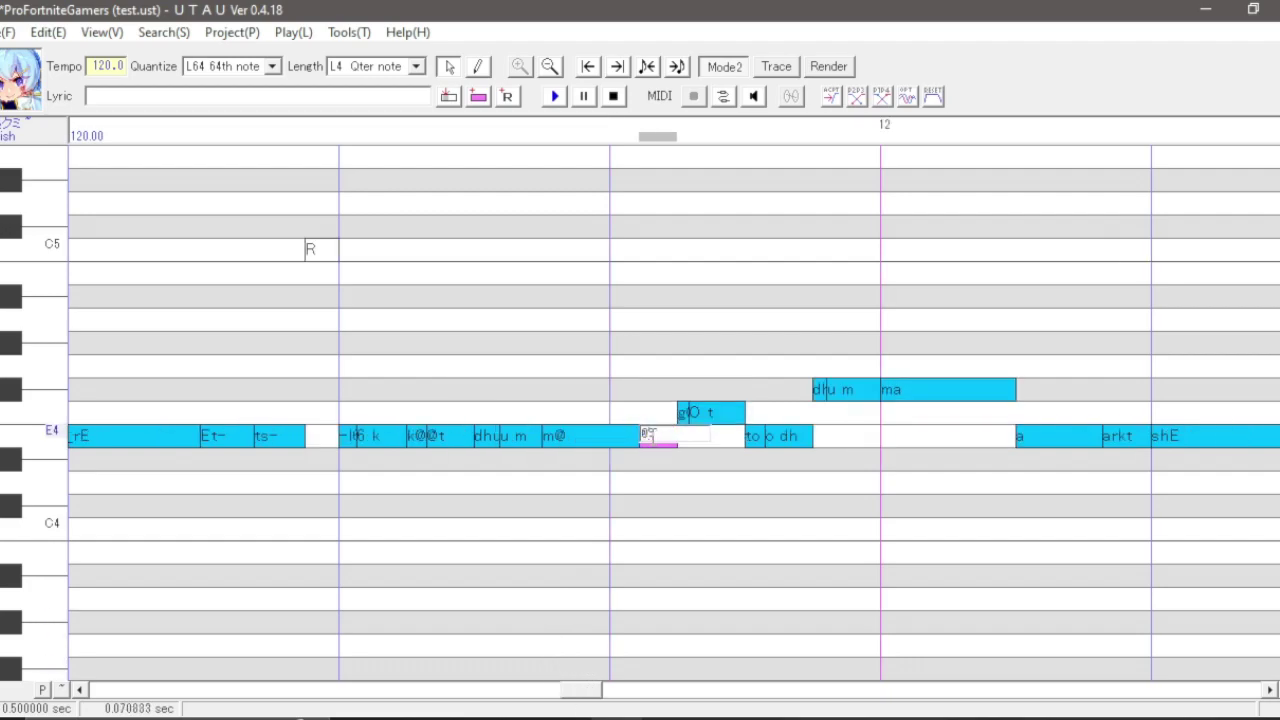
{"action": "left_click", "coordinate": [645, 480]}
{"action": "double_click", "coordinate": [440, 437]}
{"action": "type", "text": "@ t"}
{"action": "key", "text": "Return"}
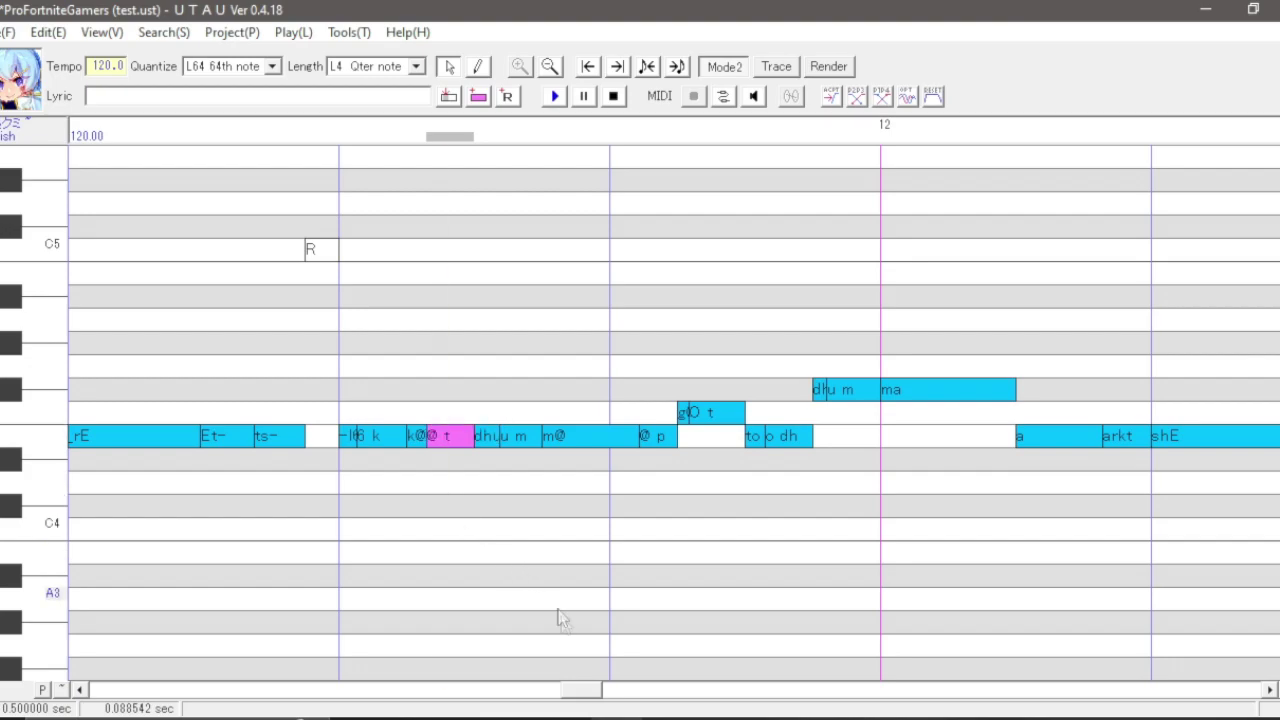
- Relabel the "Ak" note after "-tA" in measure 12 as "A k" and the note after "0r-" in measure 13 as "r t"
{"action": "left_click_drag", "start_coordinate": [586, 691], "coordinate": [596, 697]}
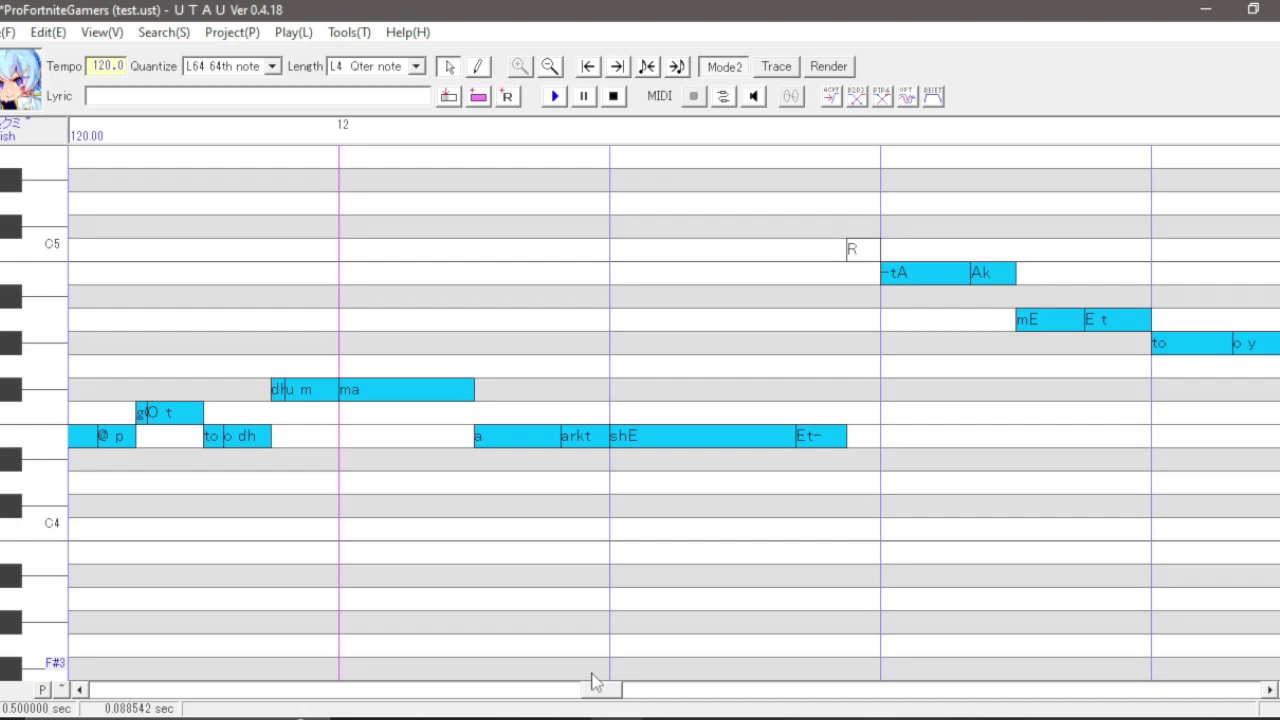
{"action": "left_click_drag", "start_coordinate": [595, 686], "coordinate": [601, 697]}
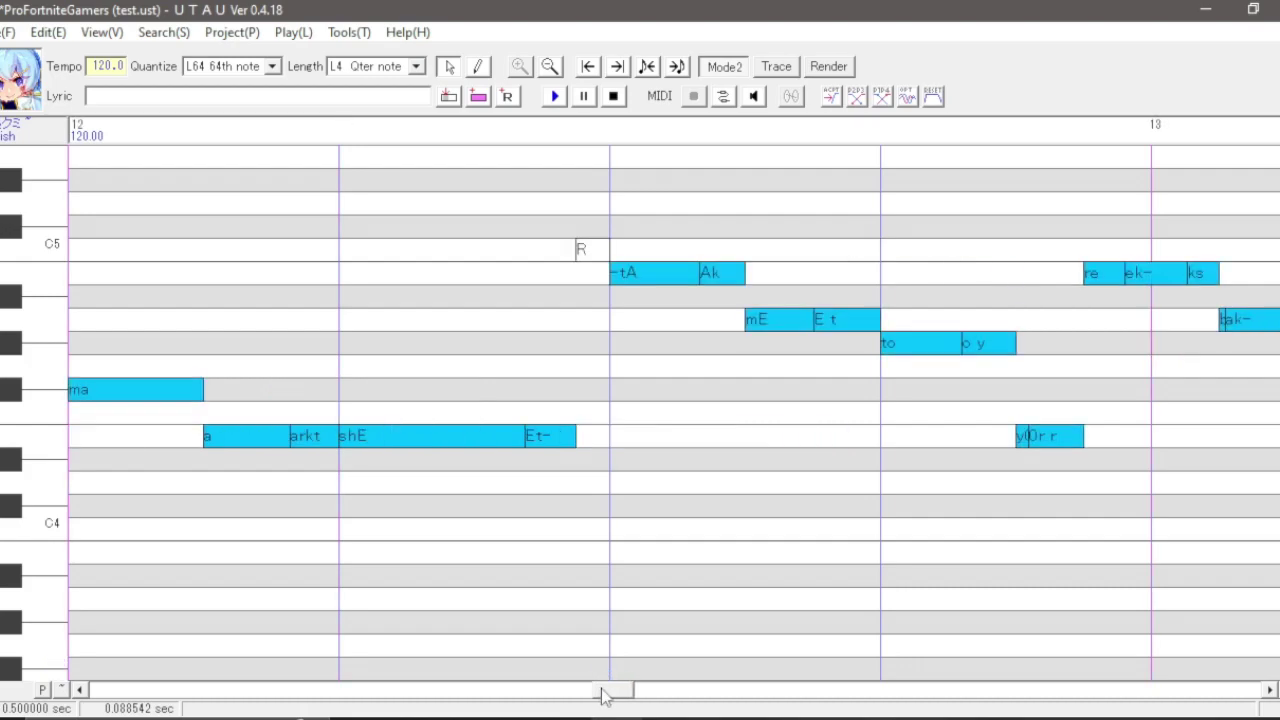
{"action": "left_click_drag", "start_coordinate": [607, 691], "coordinate": [615, 697]}
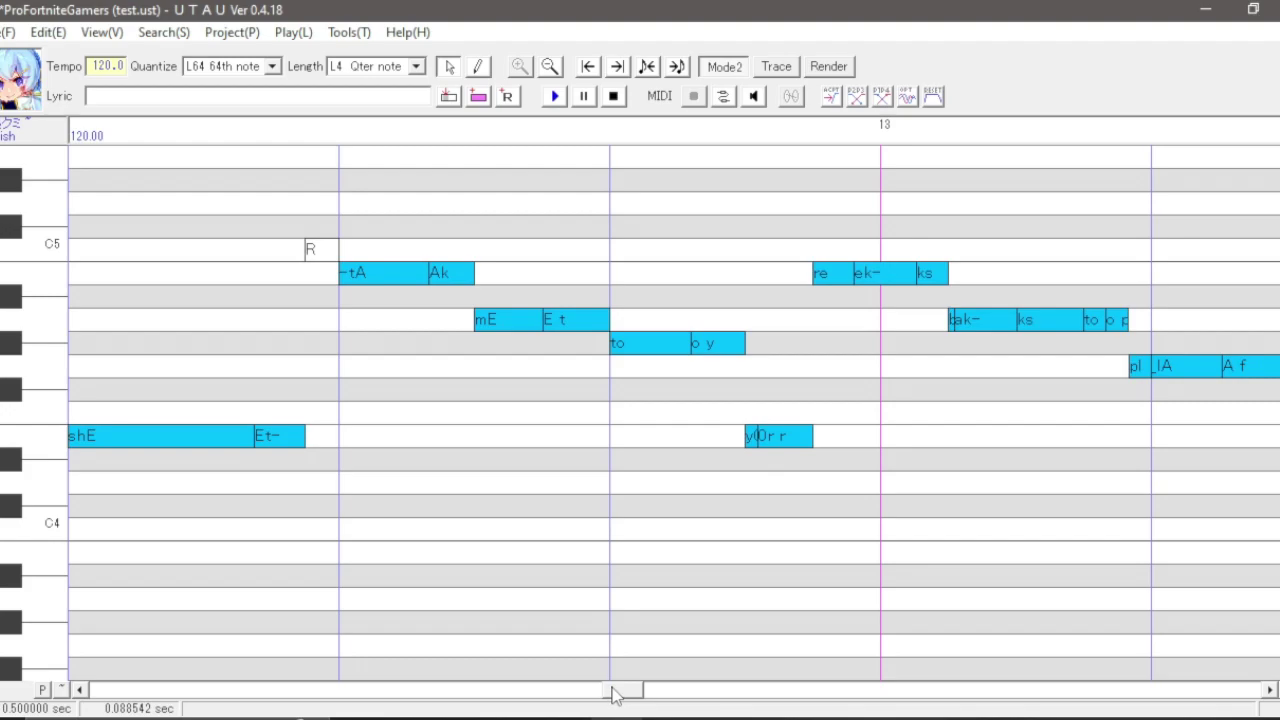
{"action": "double_click", "coordinate": [460, 272]}
{"action": "key", "text": "Return"}
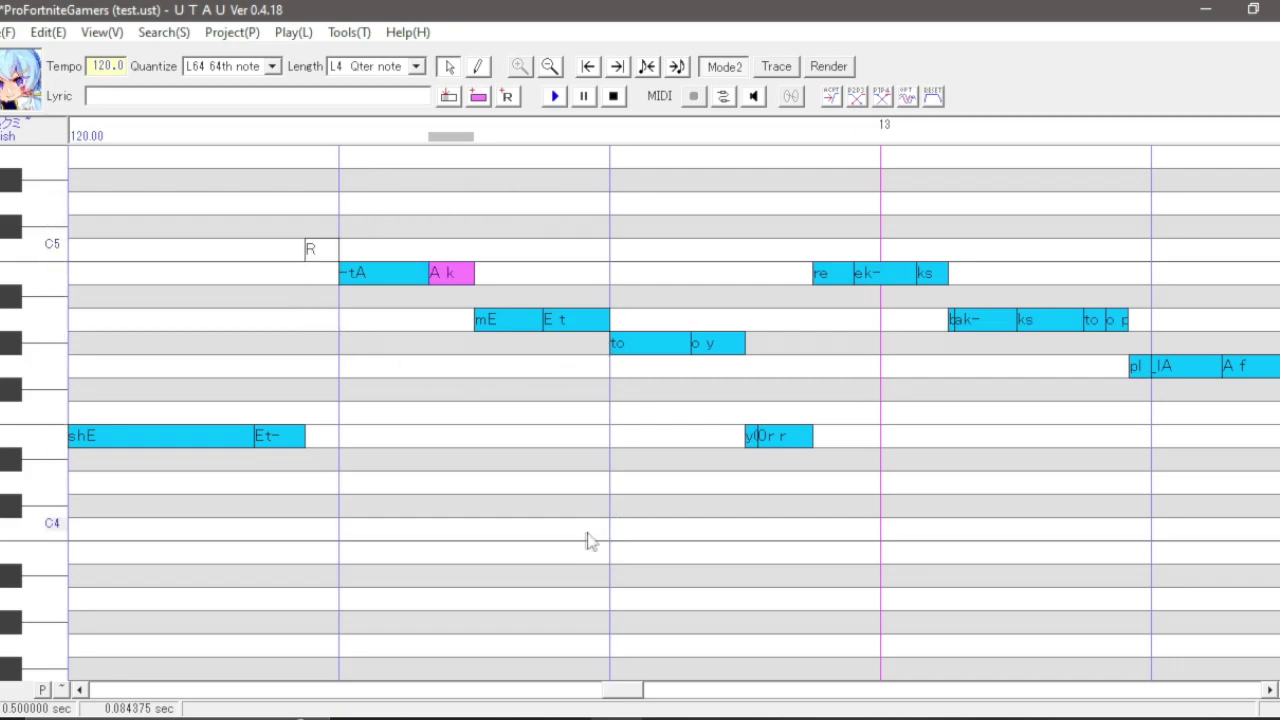
{"action": "left_click_drag", "start_coordinate": [618, 689], "coordinate": [660, 689]}
{"action": "left_click", "coordinate": [319, 437]}
{"action": "double_click", "coordinate": [318, 438]}
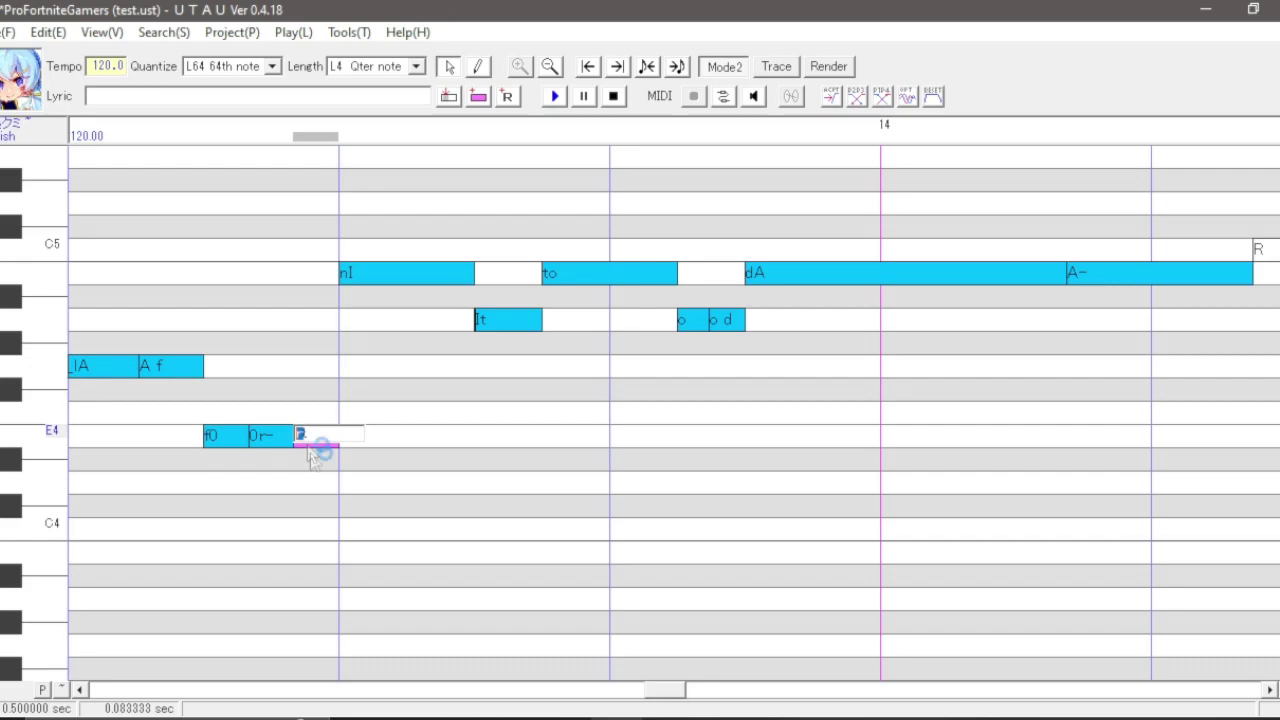
{"action": "key", "text": "Return"}
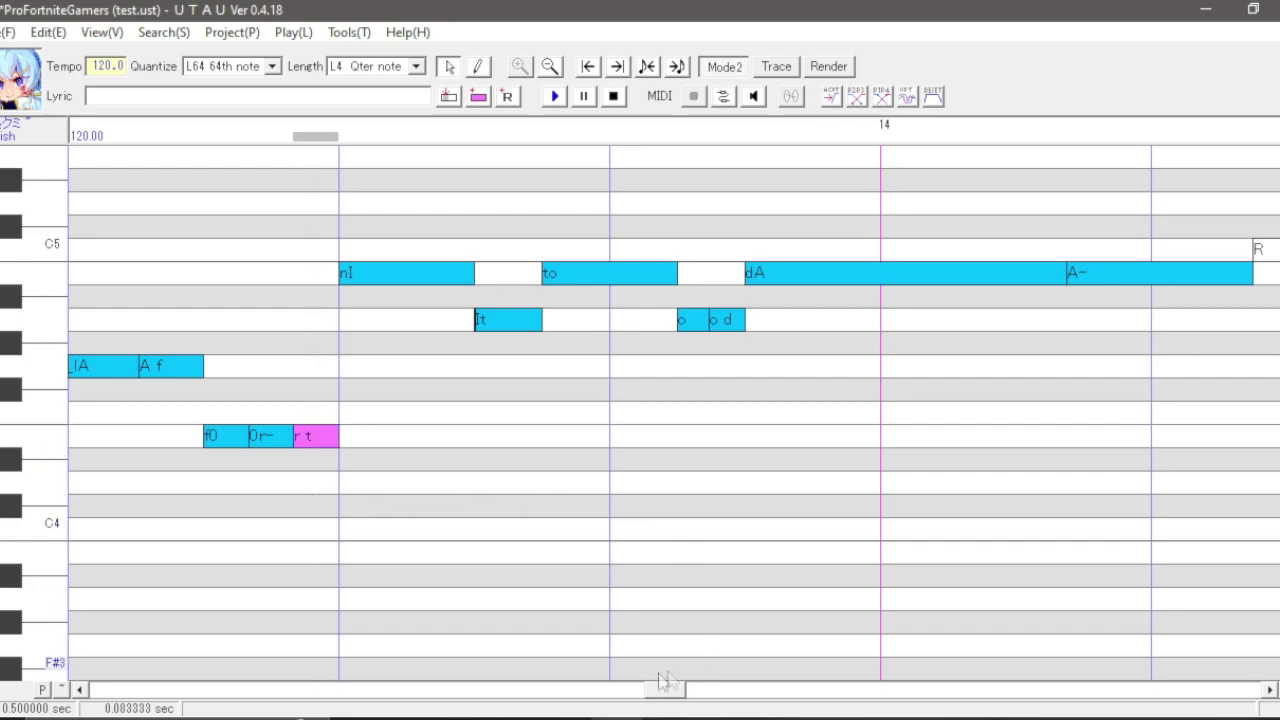
- Edit the lyric of the "It" note following "nI" and relabel the ending note after "-bu" in measure 15 as "u t"
{"action": "double_click", "coordinate": [485, 318]}
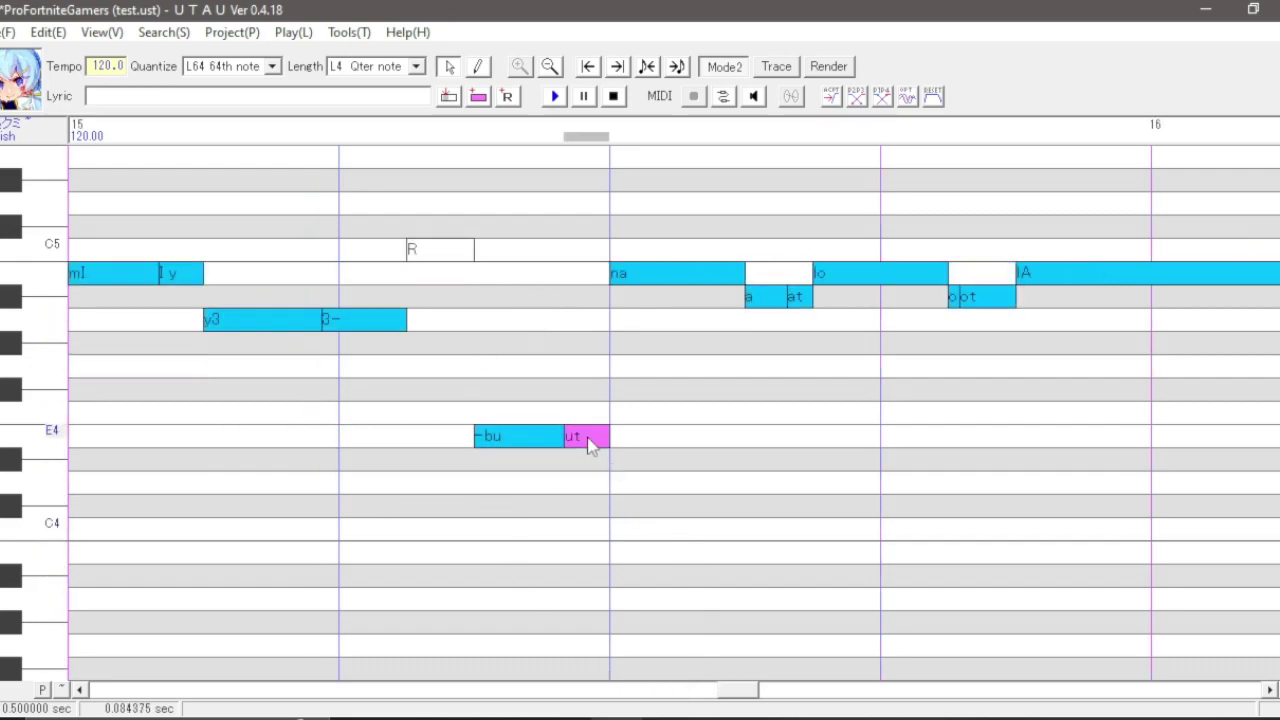
{"action": "double_click", "coordinate": [590, 443]}
{"action": "left_click", "coordinate": [577, 434]}
{"action": "key", "text": "Return"}
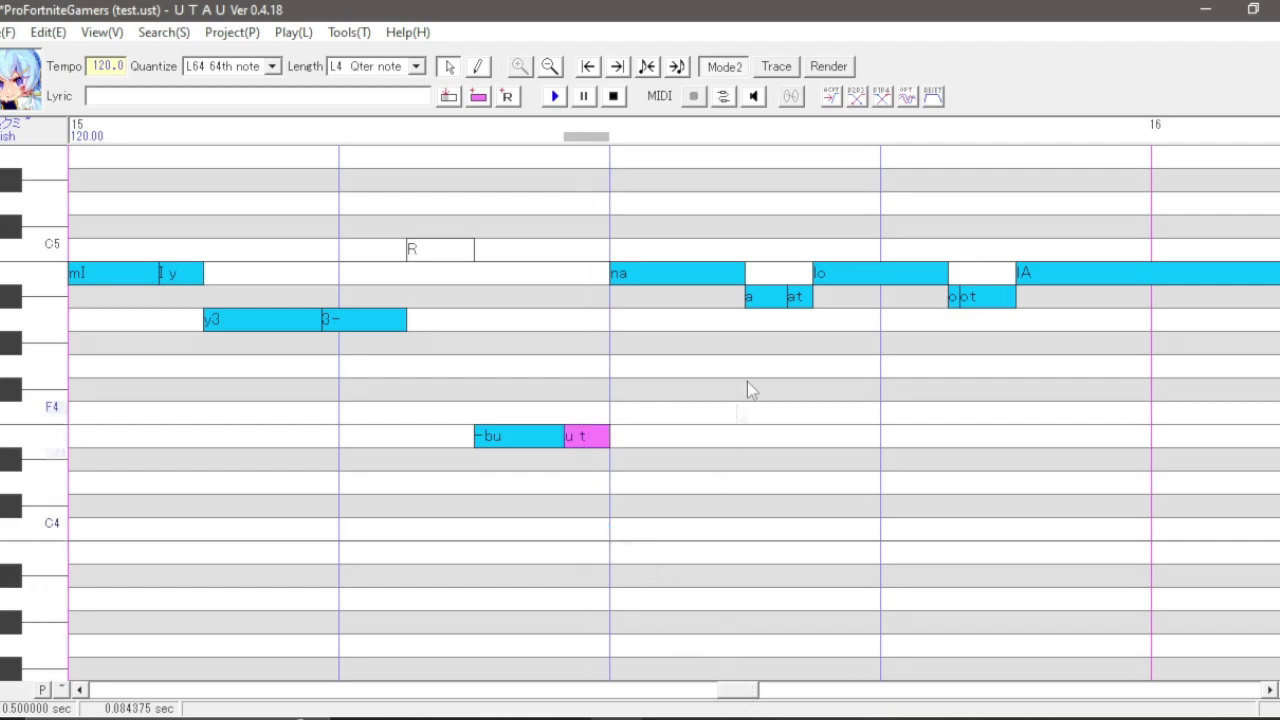
- Relabel the "at" and "ot" notes near the end of measure 15 as "a t" and "o t"
{"action": "double_click", "coordinate": [796, 297]}
{"action": "left_click", "coordinate": [797, 297]}
{"action": "left_click", "coordinate": [819, 360]}
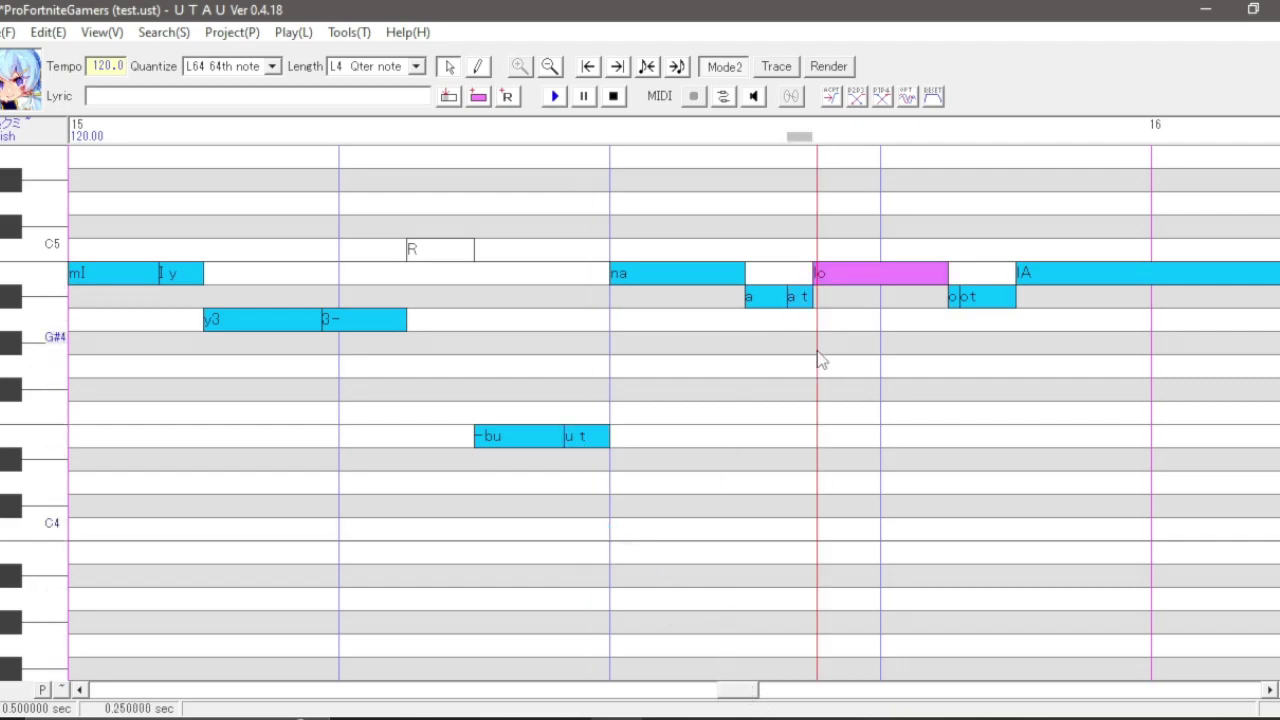
{"action": "double_click", "coordinate": [970, 297]}
{"action": "left_click", "coordinate": [970, 295]}
{"action": "key", "text": "Return"}
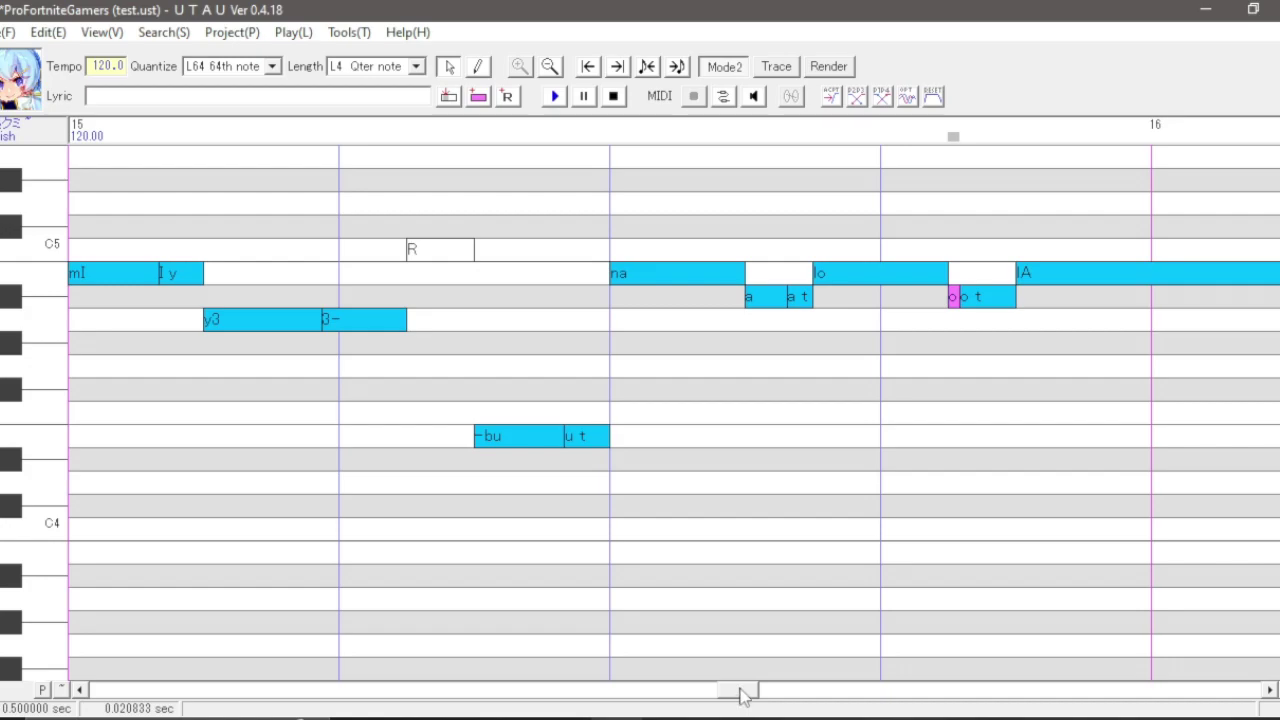
- Edit the lyric of the "Id" note in measure 16 and of another ending note further along the song
{"action": "left_click_drag", "start_coordinate": [741, 691], "coordinate": [783, 695]}
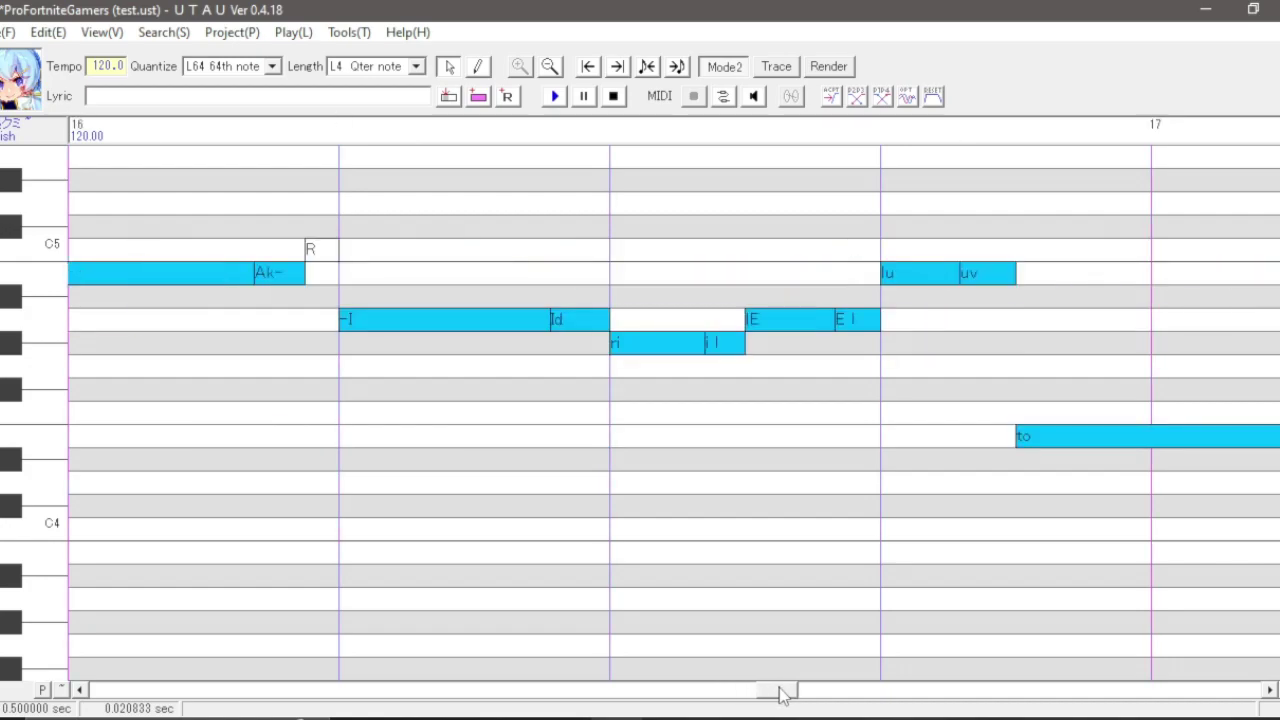
{"action": "double_click", "coordinate": [551, 316]}
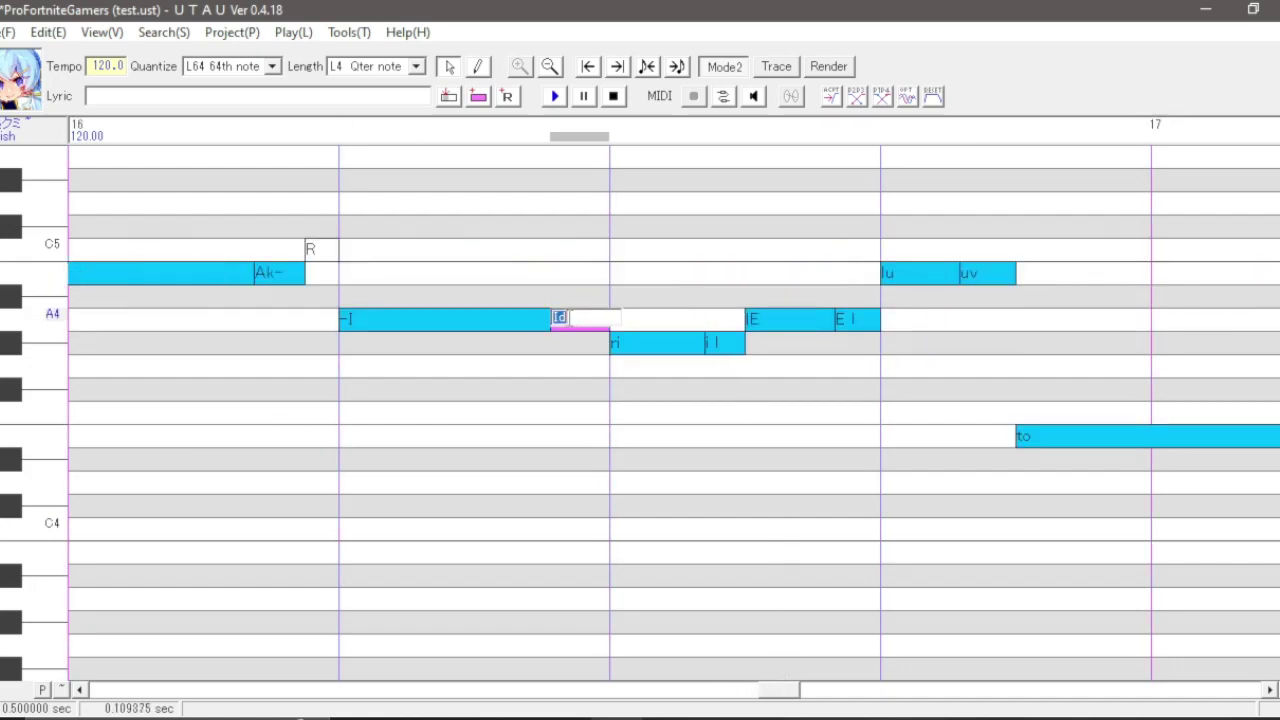
{"action": "key", "text": "Return"}
{"action": "left_click_drag", "start_coordinate": [773, 694], "coordinate": [814, 697]}
{"action": "double_click", "coordinate": [571, 440]}
{"action": "key", "text": "Return"}
- Edit the lyric of one more ending note farther along the song and relabel a neighbouring ending note as "I t"
{"action": "left_click_drag", "start_coordinate": [818, 697], "coordinate": [880, 697]}
{"action": "double_click", "coordinate": [520, 366]}
{"action": "key", "text": "Return"}
{"action": "double_click", "coordinate": [726, 437]}
{"action": "type", "text": "I t"}
{"action": "key", "text": "Return"}
{"action": "left_click_drag", "start_coordinate": [877, 698], "coordinate": [887, 699]}
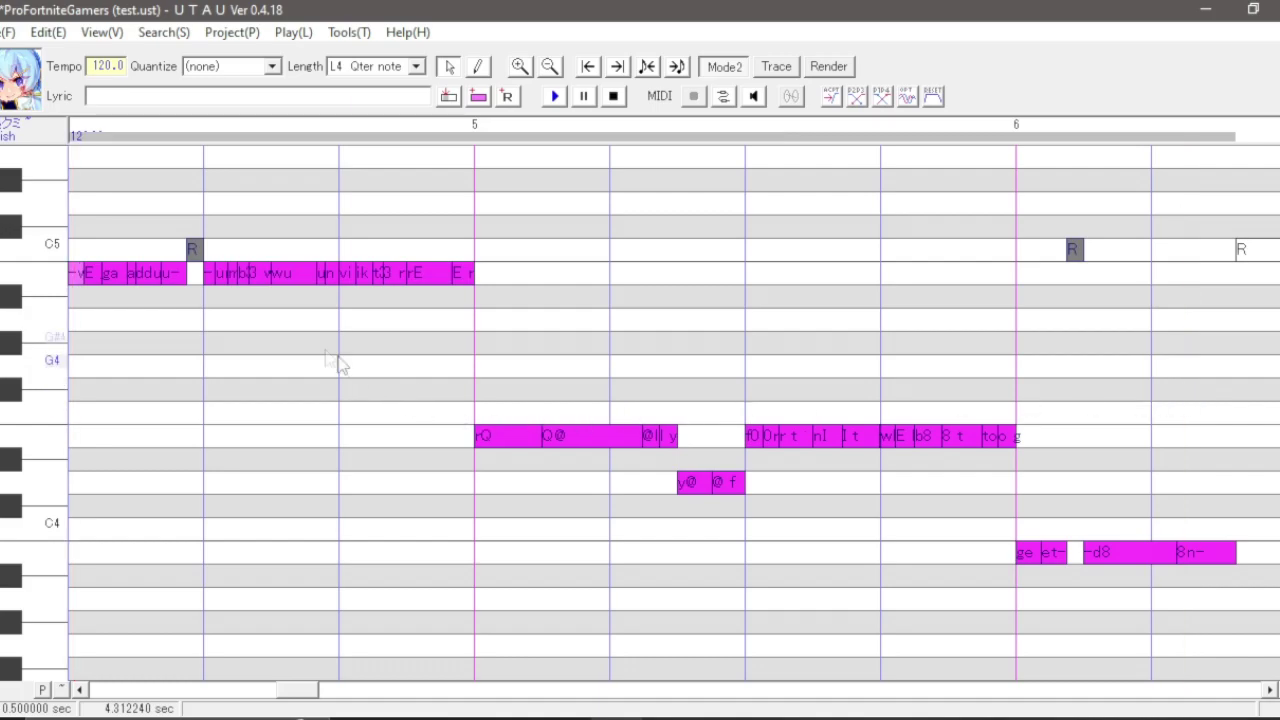
- Try lengthening the "du" note into the "u-" note by moving the boundary they share
{"action": "left_click", "coordinate": [520, 66]}
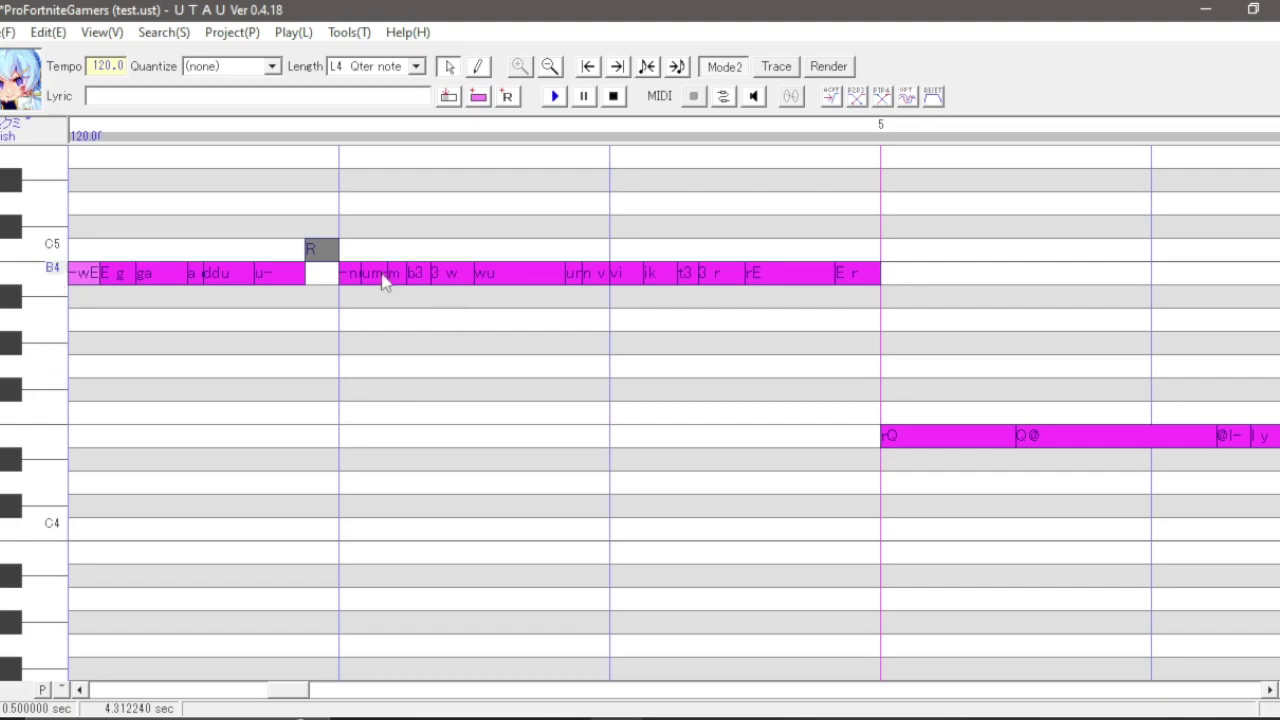
{"action": "left_click", "coordinate": [265, 274]}
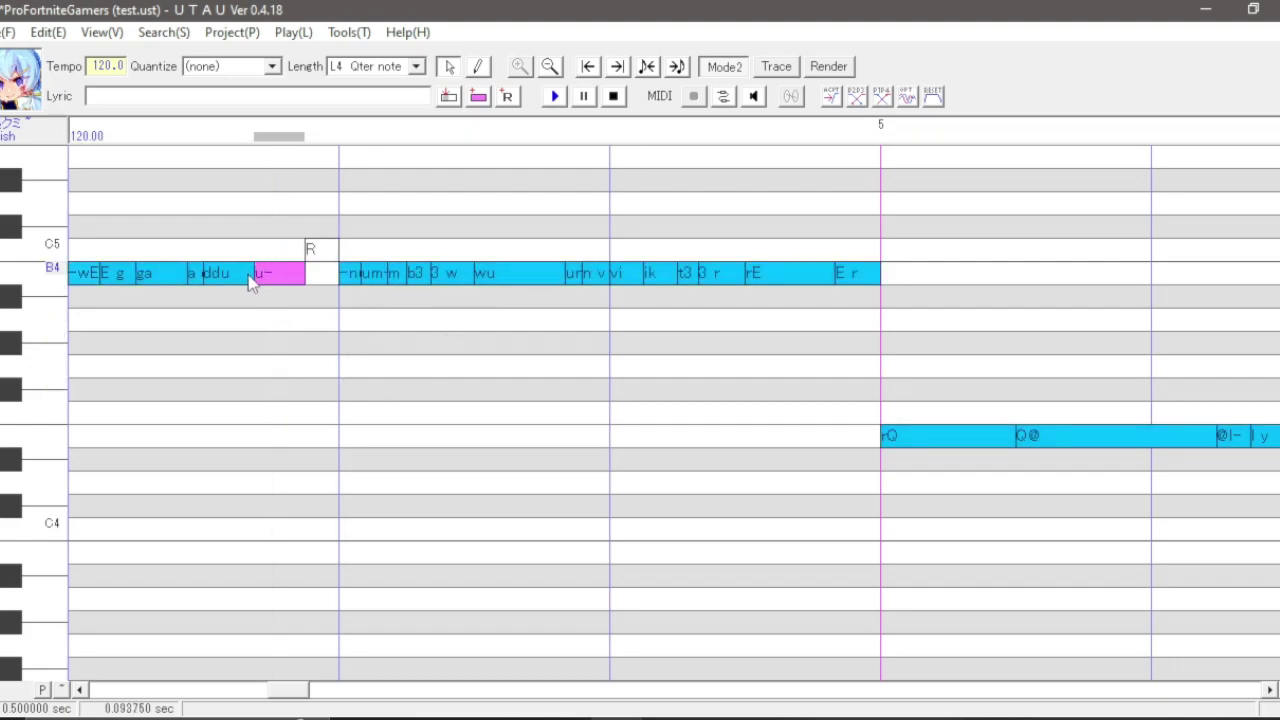
{"action": "left_click", "coordinate": [257, 274]}
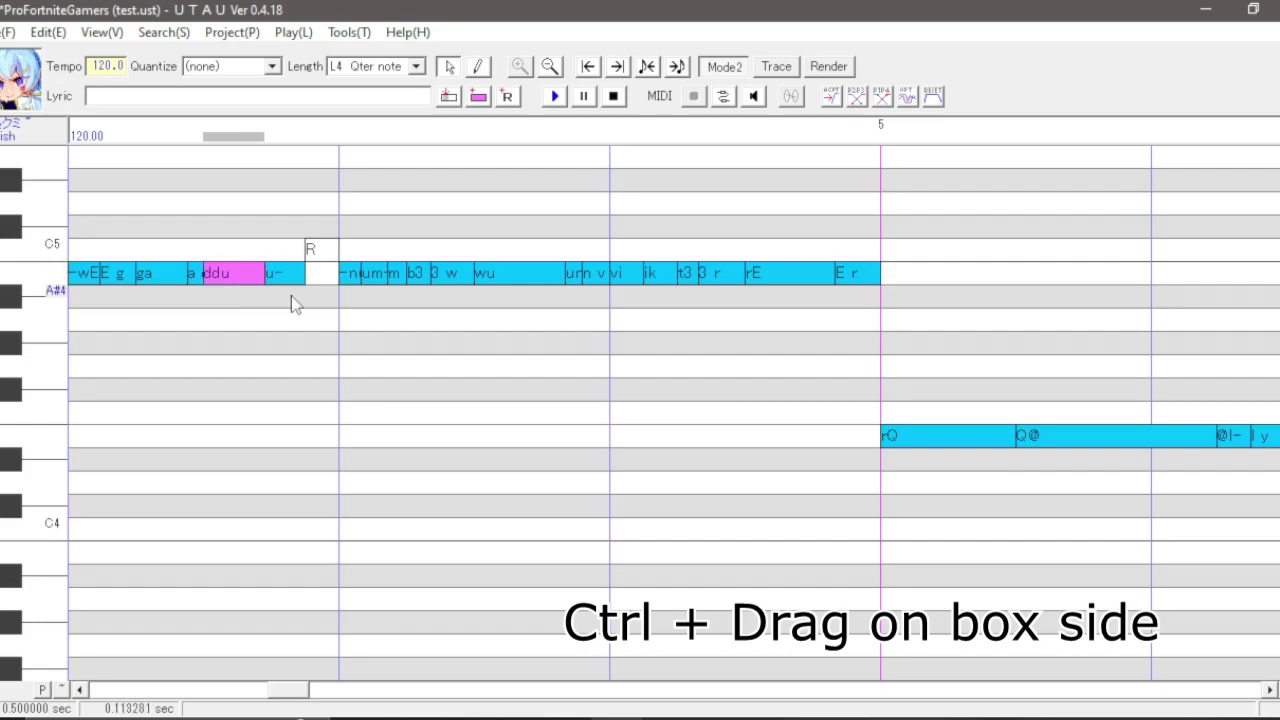
- Examine the note properties of the "m b" note in measure 4 without changing them
{"action": "left_click", "coordinate": [520, 273]}
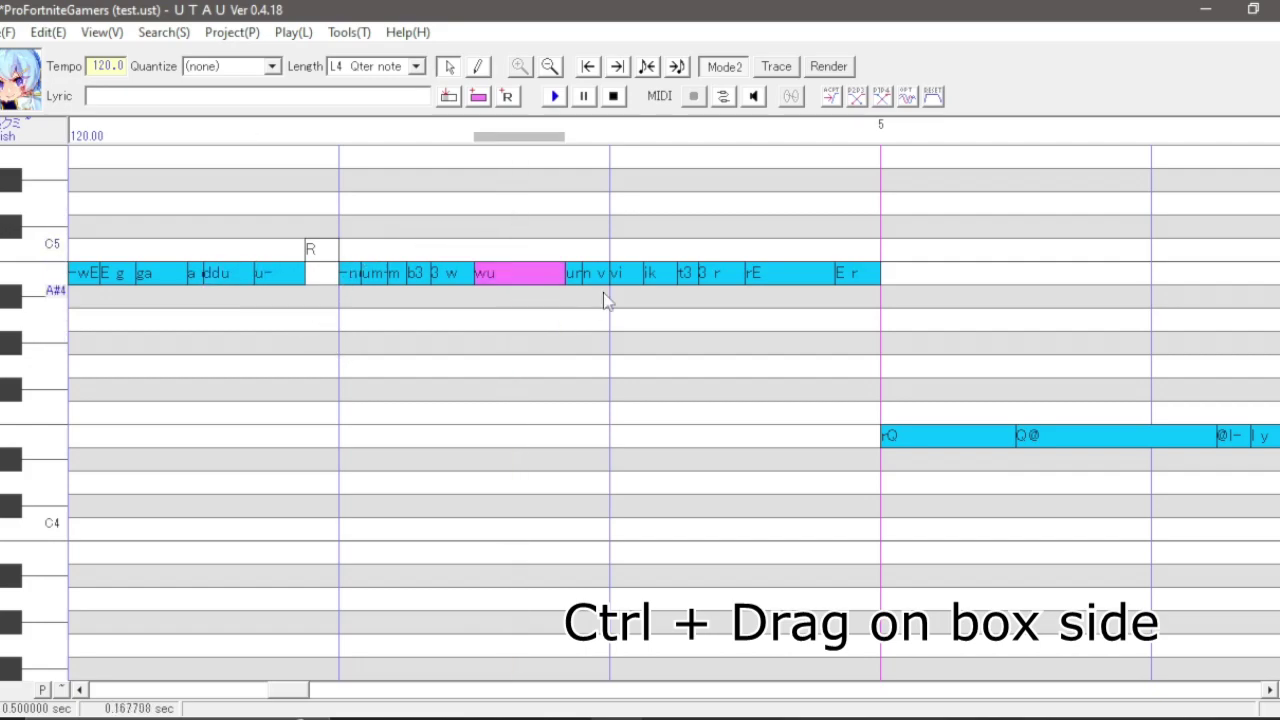
{"action": "left_click", "coordinate": [396, 273]}
{"action": "key", "text": "ctrl+e"}
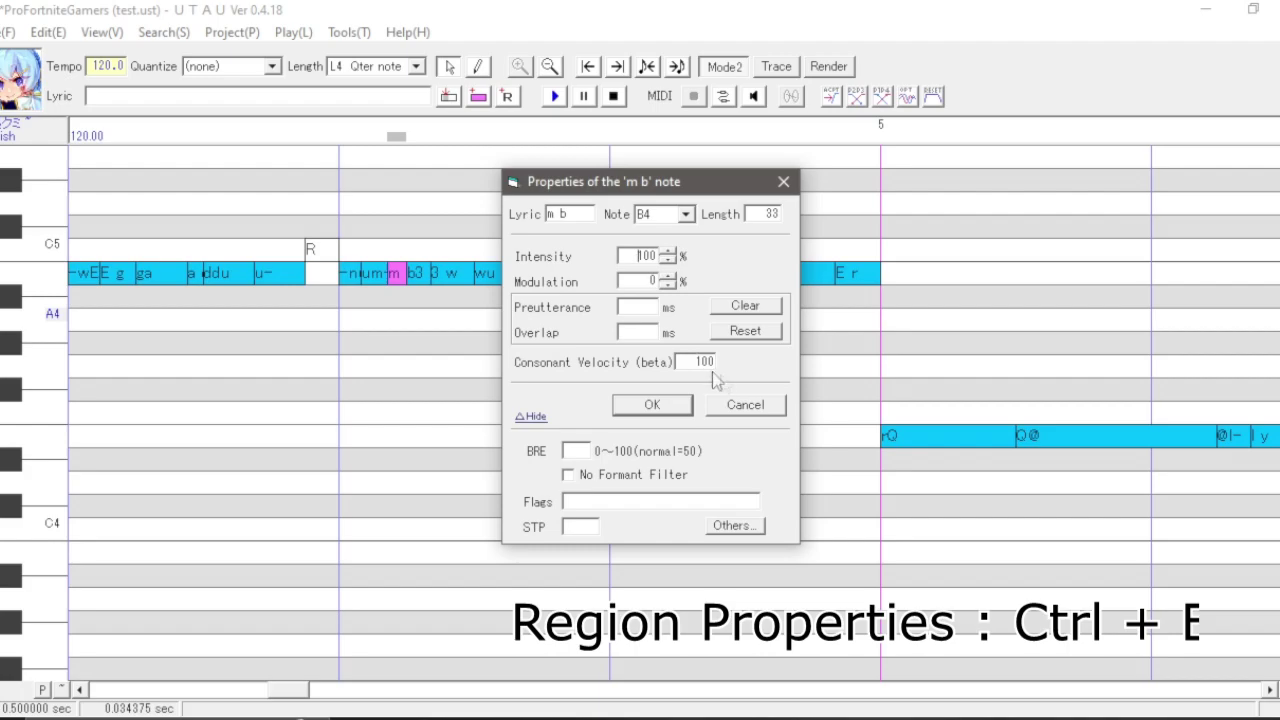
{"action": "left_click", "coordinate": [745, 408]}
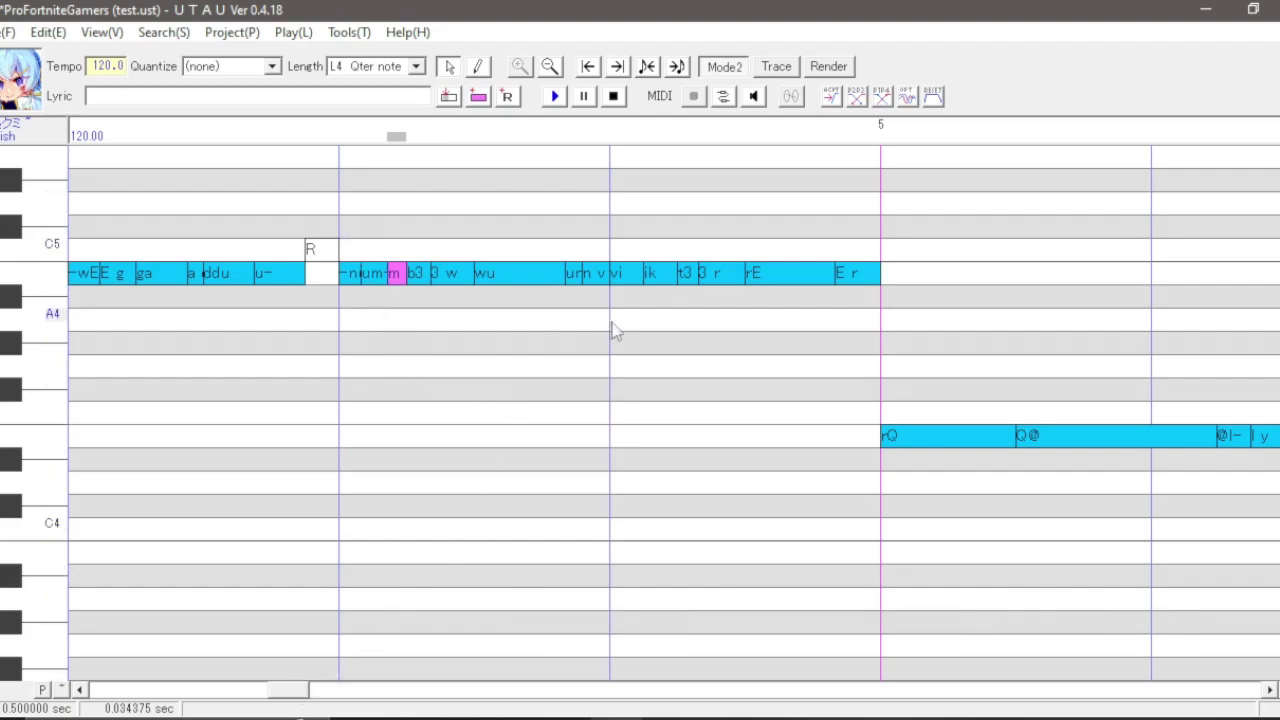
- Lower the intensity of the "rE" note just before measure 5 to 75 in the envelope view
{"action": "left_click_drag", "start_coordinate": [285, 697], "coordinate": [300, 697]}
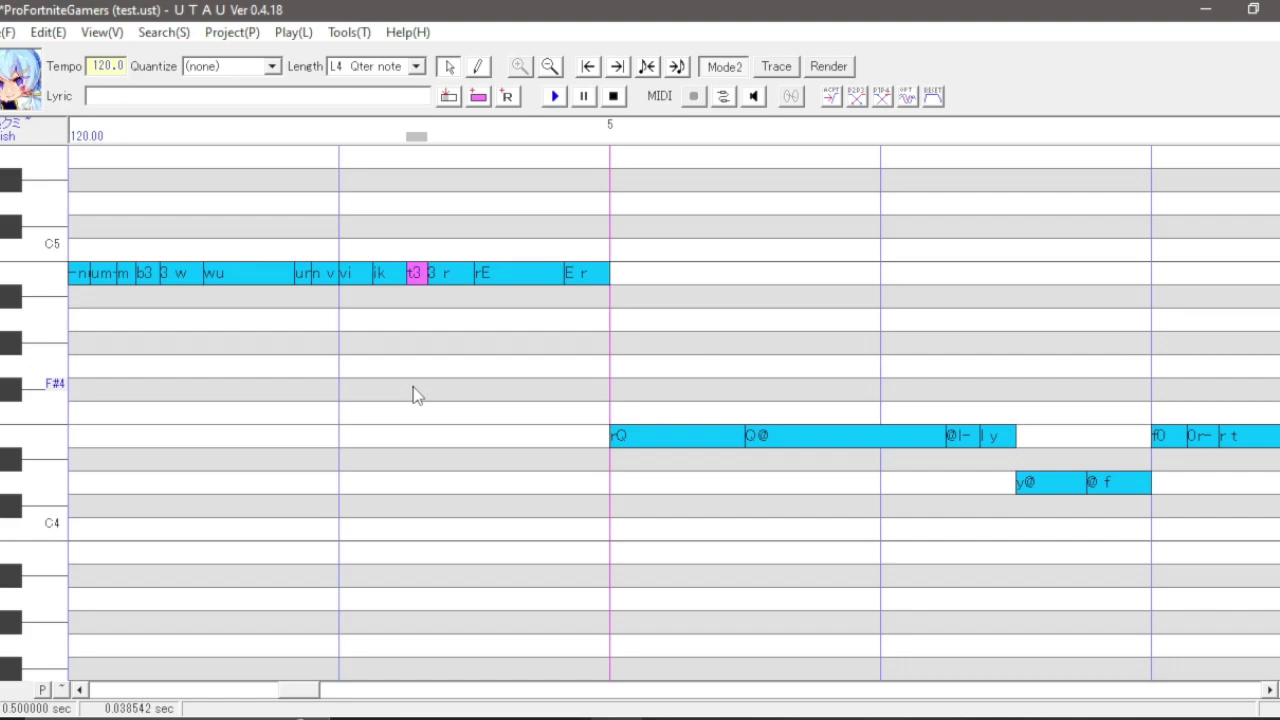
{"action": "left_click", "coordinate": [355, 273]}
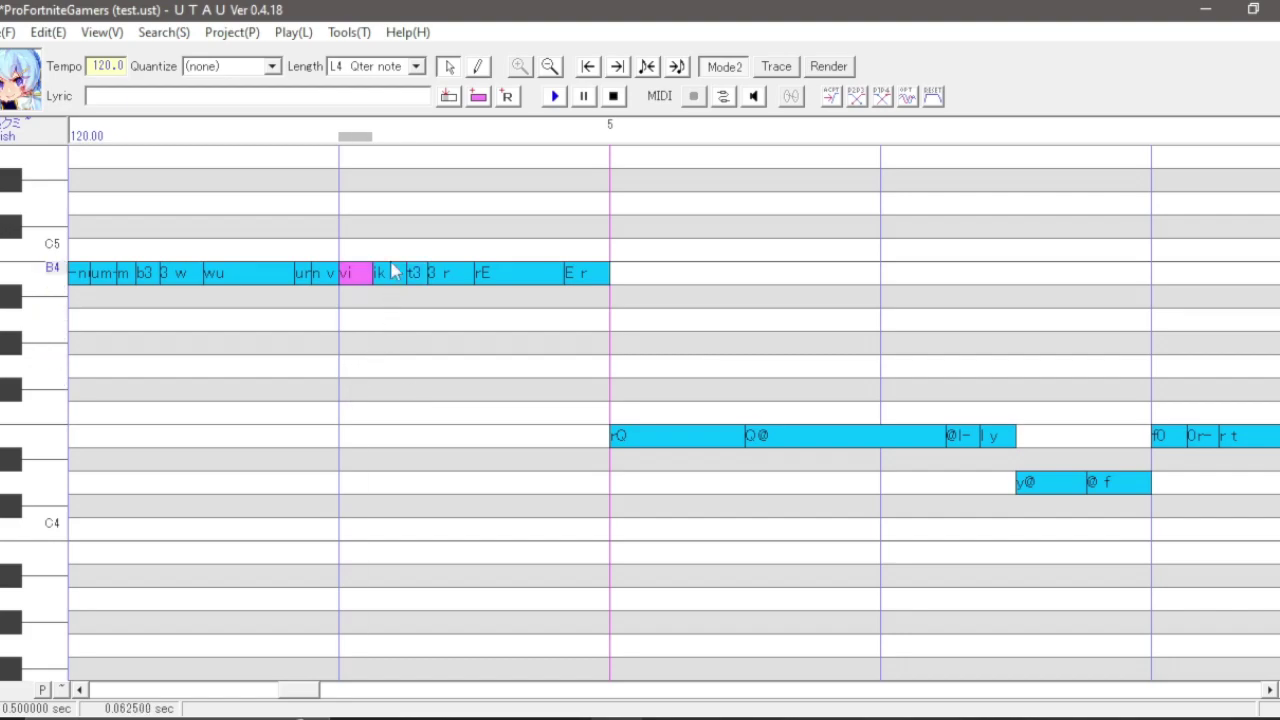
{"action": "left_click", "coordinate": [58, 689]}
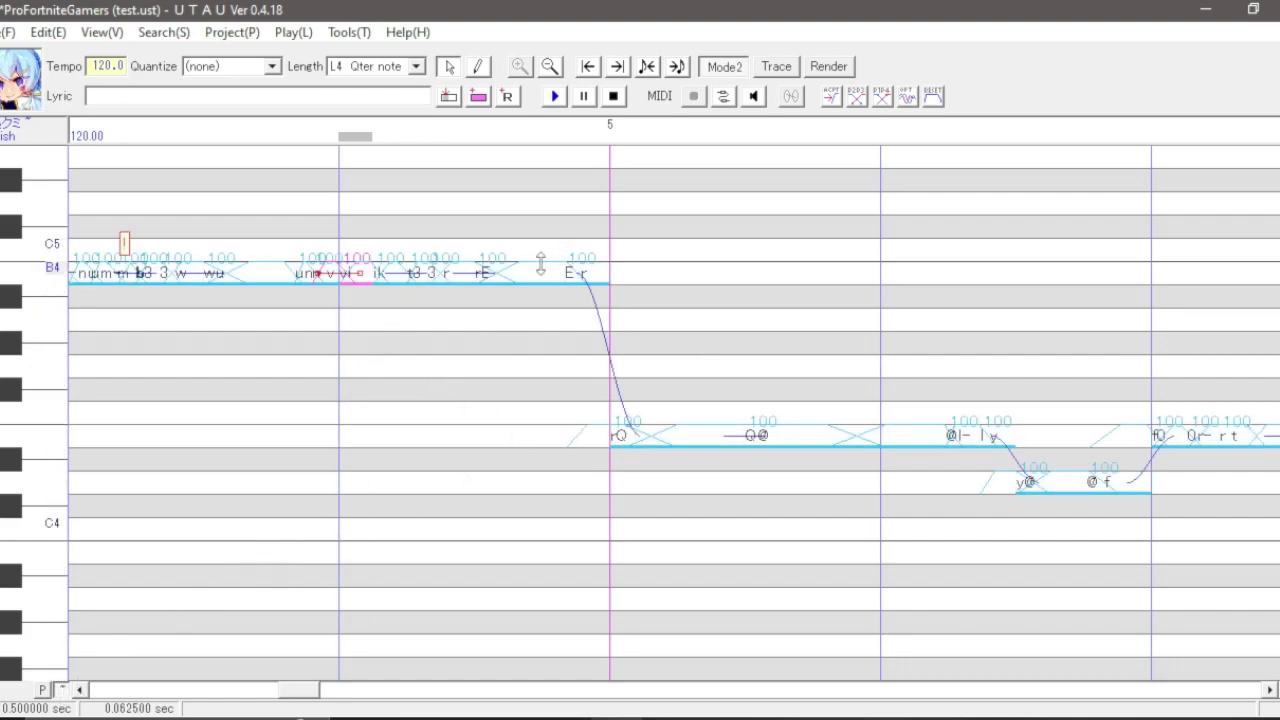
{"action": "left_click", "coordinate": [539, 276]}
{"action": "left_click_drag", "start_coordinate": [529, 275], "coordinate": [526, 294]}
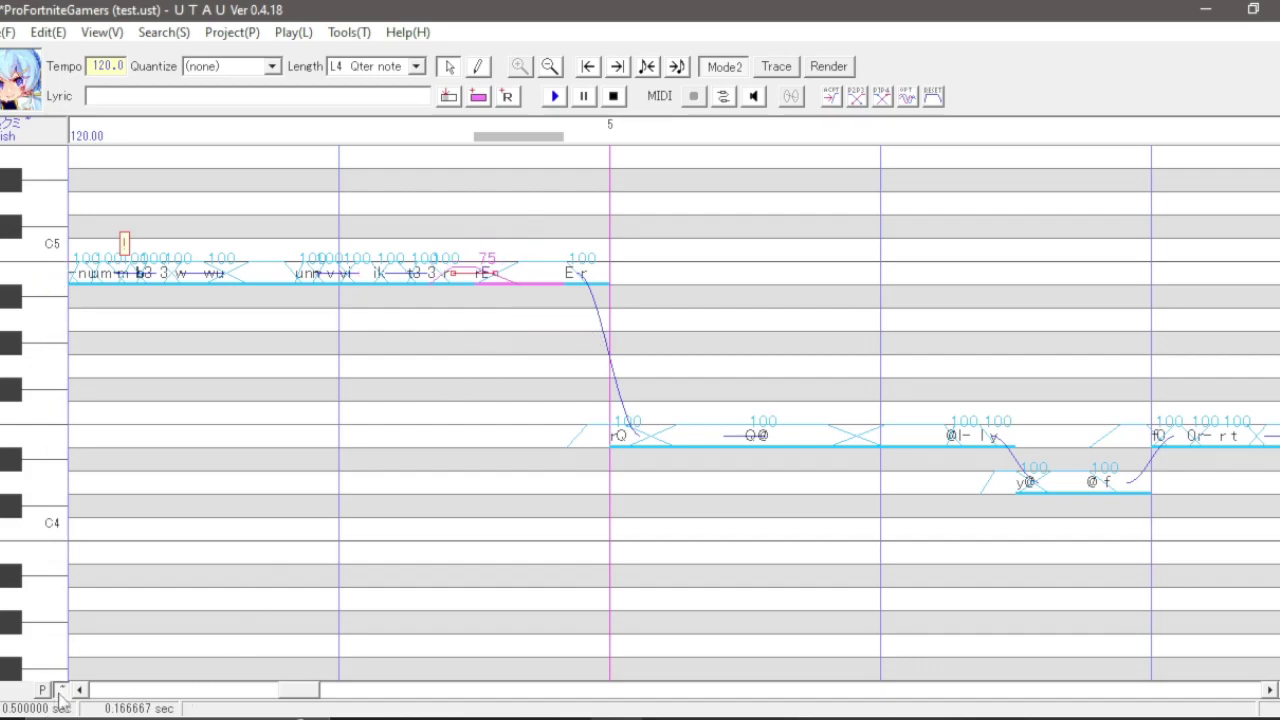
{"action": "left_click", "coordinate": [60, 690]}
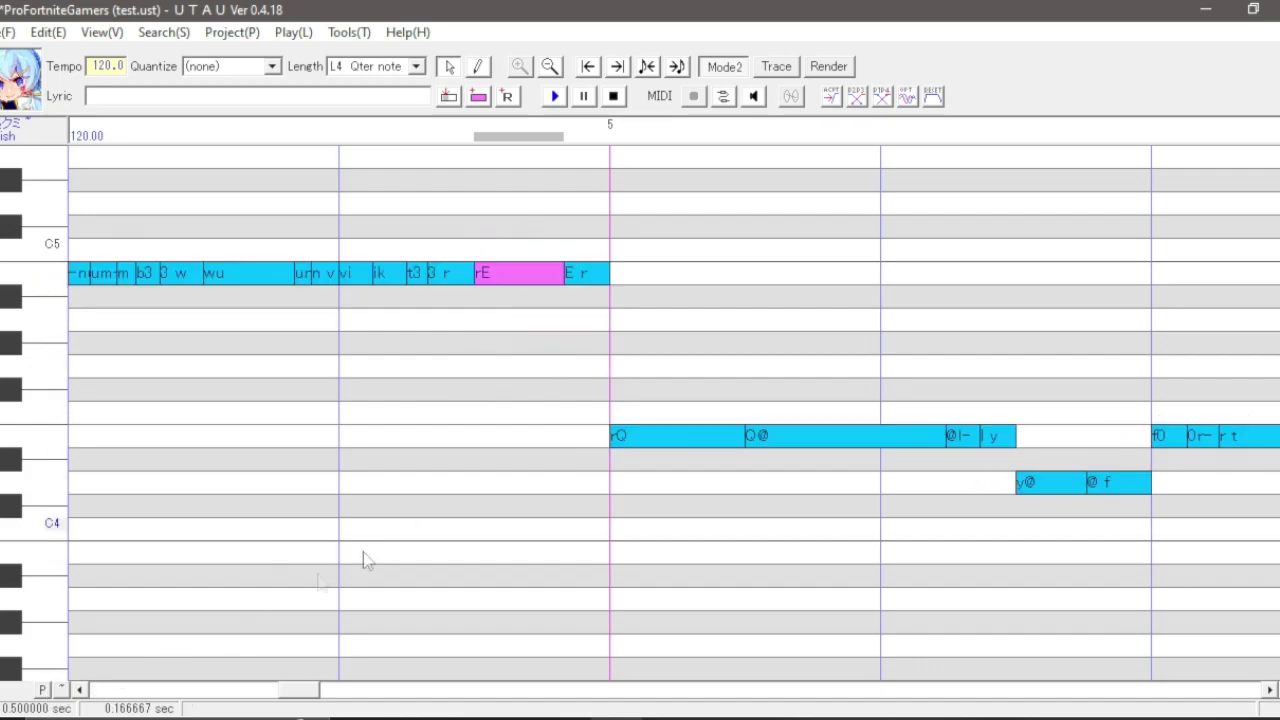
- Try to lengthen the "um-" note into the "m b" note with 64th-note quantizing
{"action": "left_click_drag", "start_coordinate": [306, 690], "coordinate": [343, 689]}
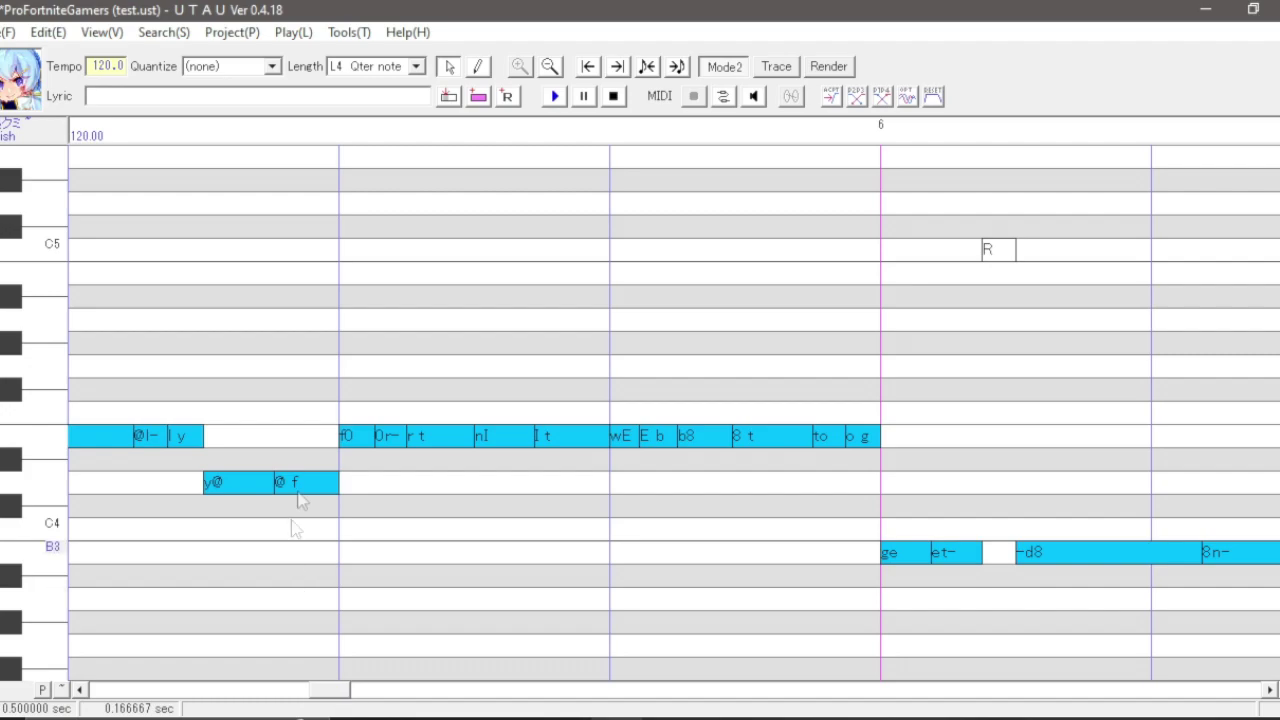
{"action": "left_click_drag", "start_coordinate": [338, 690], "coordinate": [350, 700]}
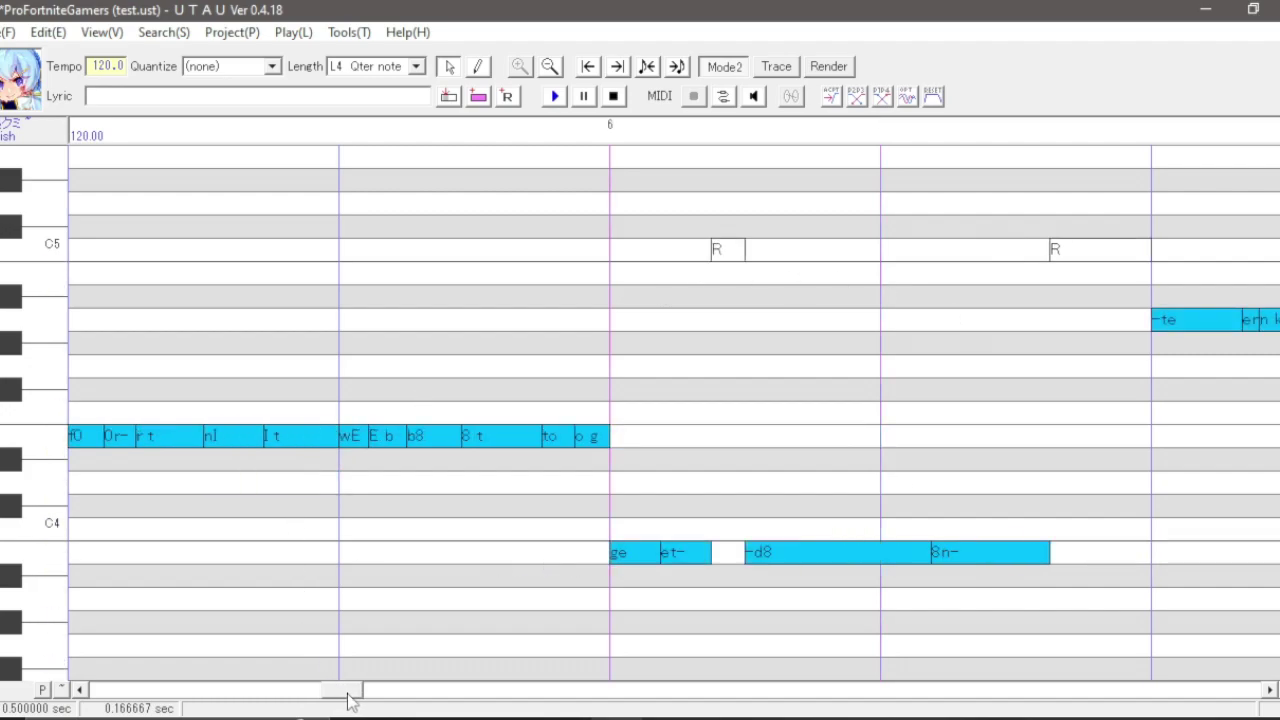
{"action": "left_click", "coordinate": [383, 272]}
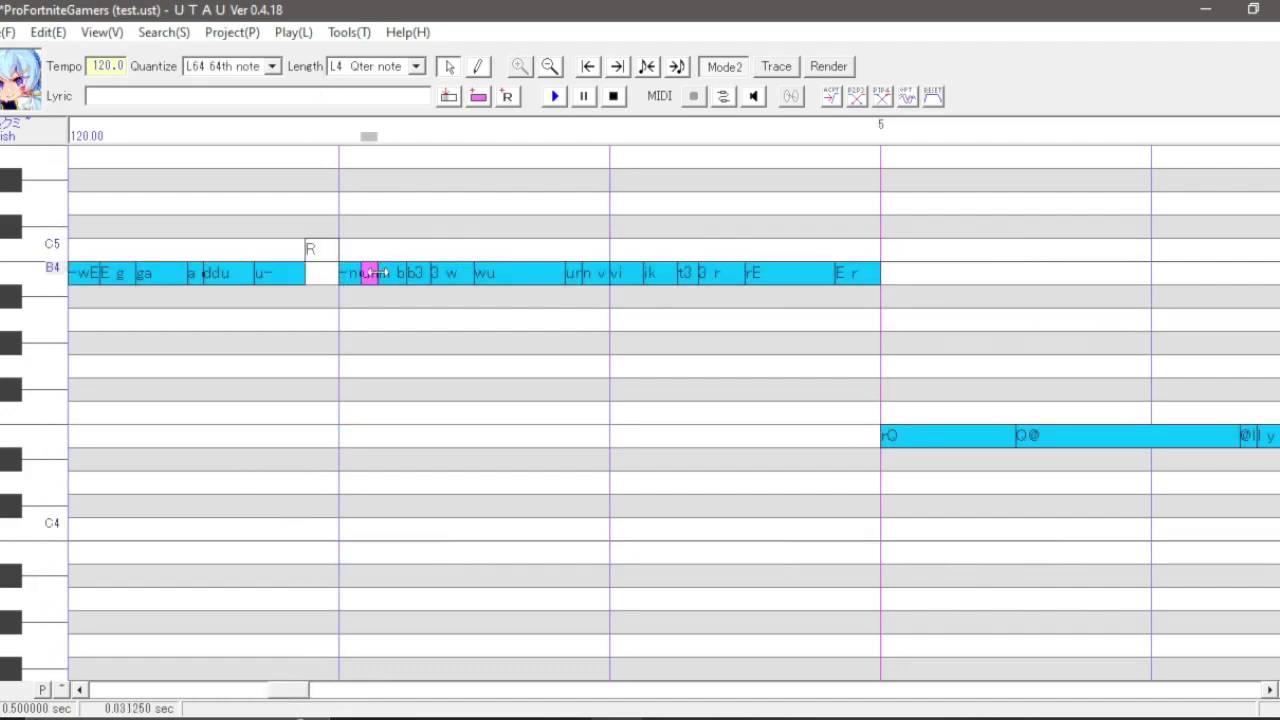
{"action": "left_click_drag", "start_coordinate": [389, 281], "coordinate": [405, 282]}
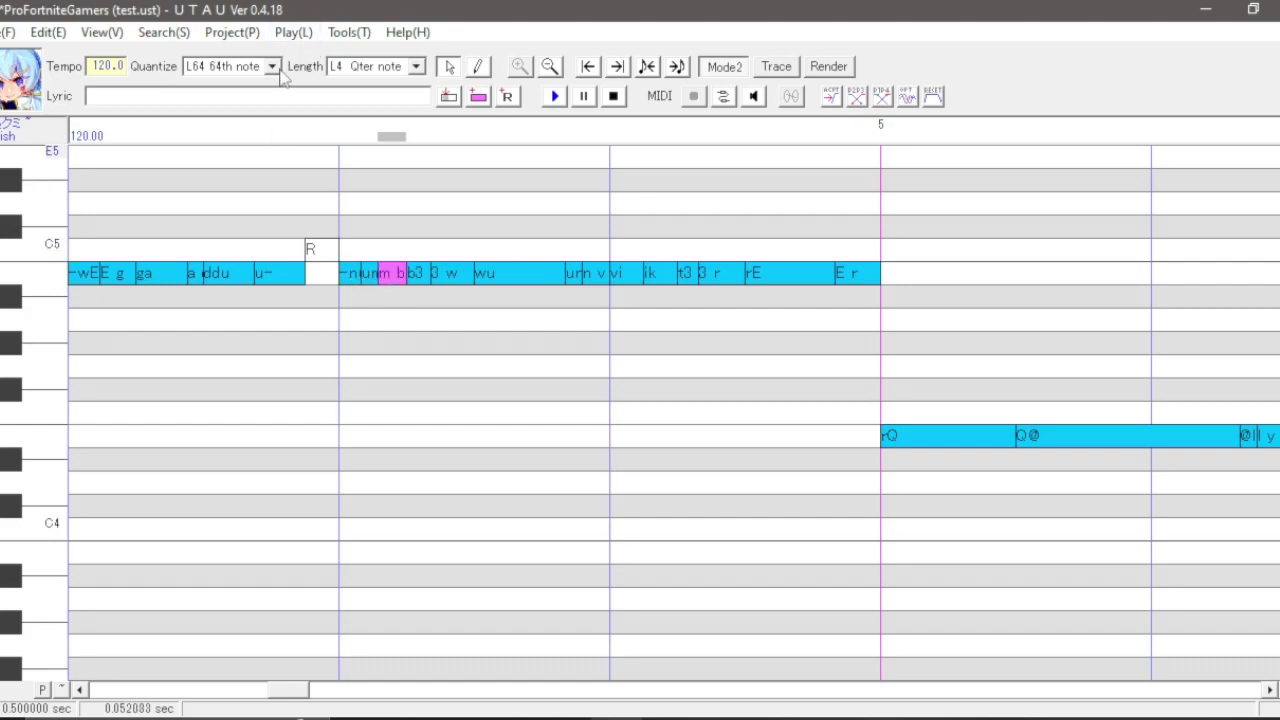
- Set quantize to none and lengthen the "um-" note into the neighbouring "m b" note in measure 4
{"action": "left_click", "coordinate": [271, 66]}
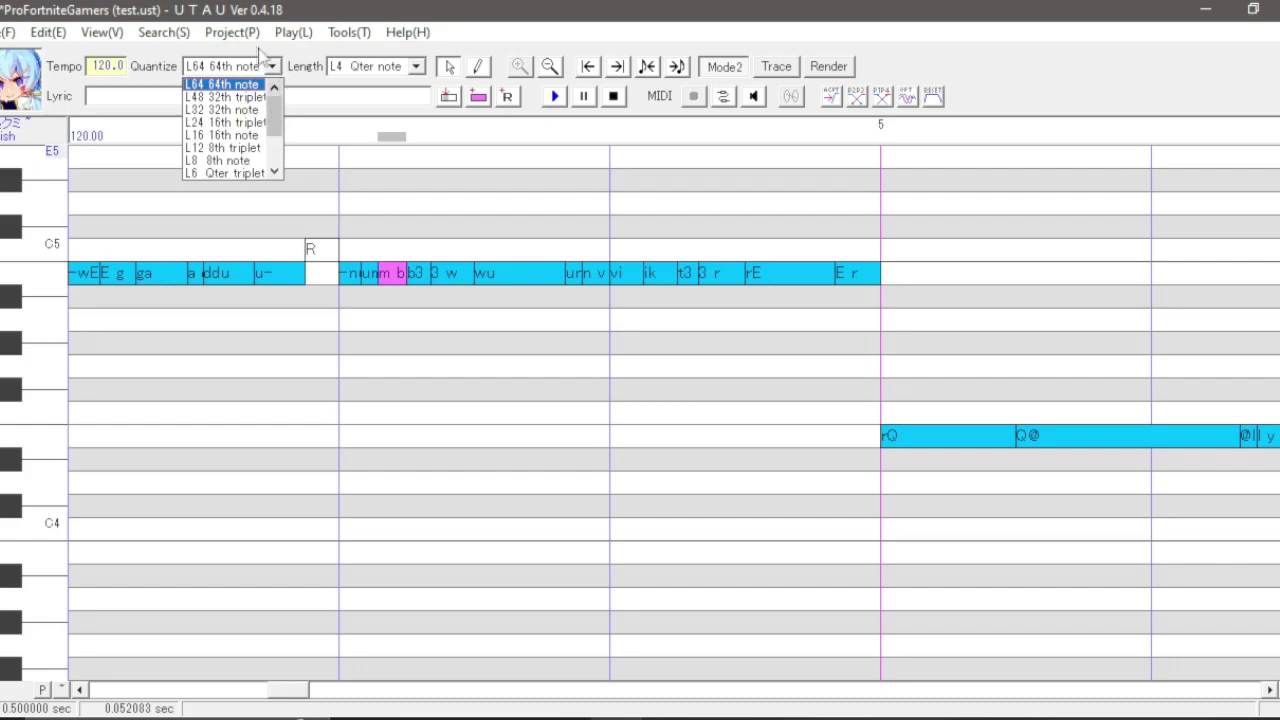
{"action": "left_click", "coordinate": [270, 65]}
{"action": "left_click", "coordinate": [276, 171]}
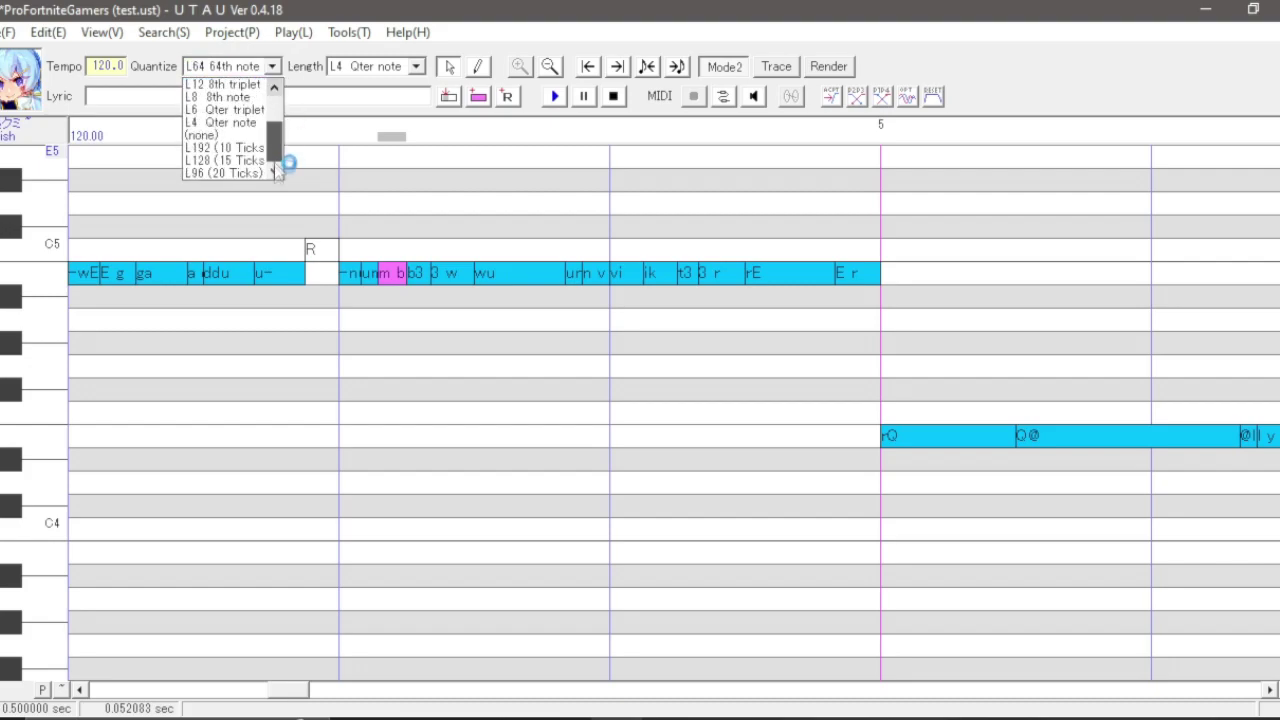
{"action": "left_click", "coordinate": [218, 134]}
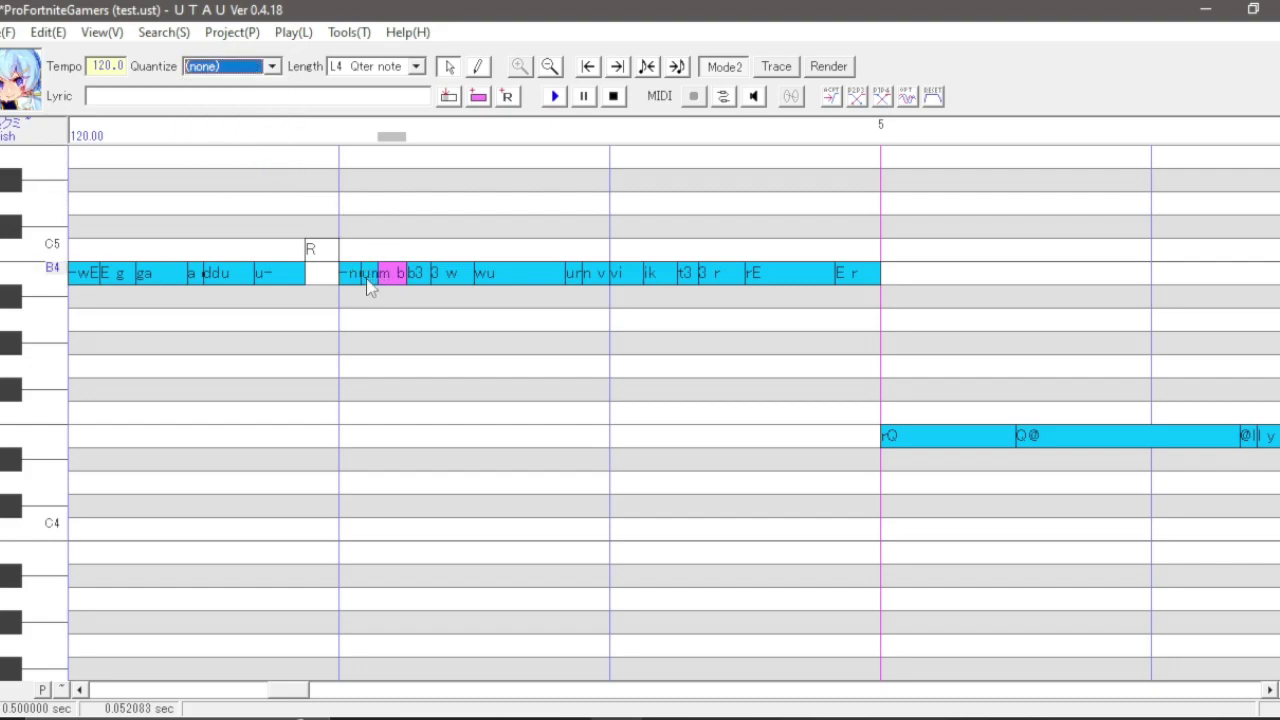
{"action": "left_click_drag", "start_coordinate": [384, 280], "coordinate": [392, 281]}
- Play back the phrase from the "-nu" note into measure 5 together with the notes that follow it
{"action": "left_click_drag", "start_coordinate": [351, 330], "coordinate": [840, 340]}
{"action": "left_click", "coordinate": [554, 96]}
{"action": "left_click", "coordinate": [555, 97]}
{"action": "mouse_move", "coordinate": [294, 691]}
{"action": "left_mouse_down"}
{"action": "mouse_move", "coordinate": [306, 692]}
{"action": "mouse_move", "coordinate": [294, 692]}
{"action": "left_mouse_up"}
{"action": "left_click_drag", "start_coordinate": [356, 227], "coordinate": [1270, 290]}
{"action": "left_click", "coordinate": [555, 97]}
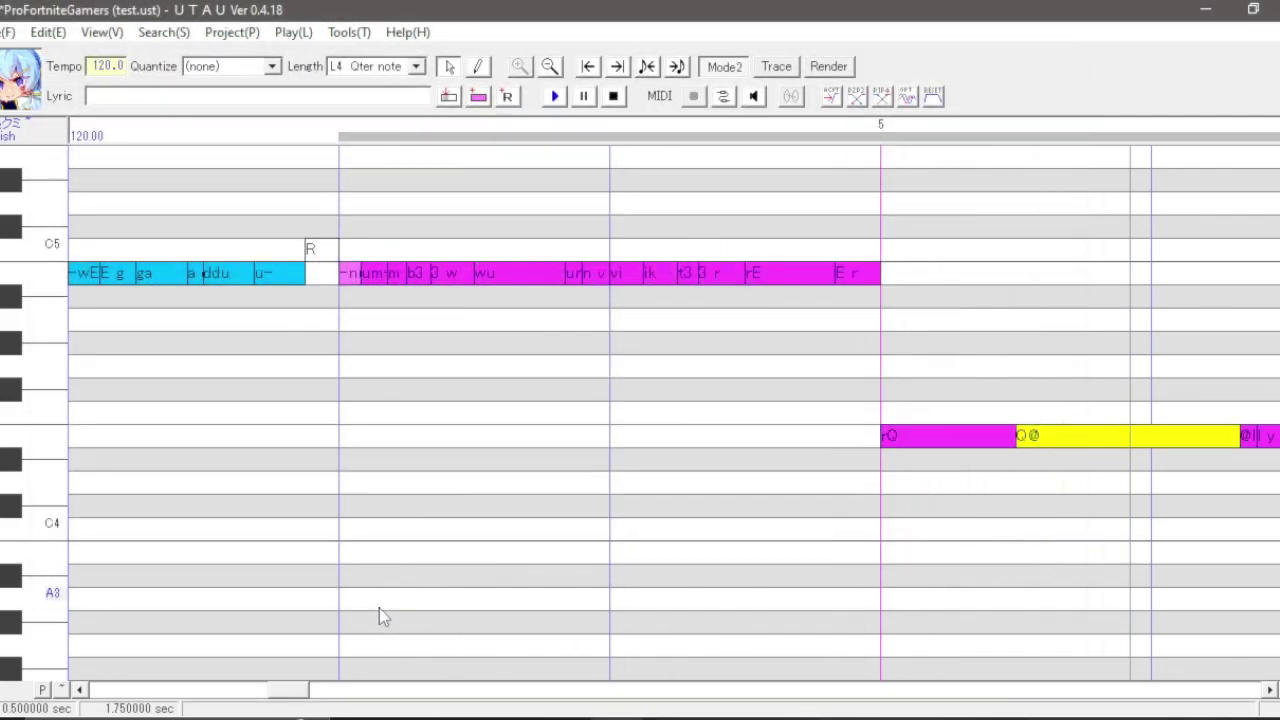
{"action": "left_click_drag", "start_coordinate": [290, 691], "coordinate": [322, 691]}
{"action": "left_click_drag", "start_coordinate": [110, 520], "coordinate": [1120, 520]}
{"action": "left_click", "coordinate": [555, 98]}
{"action": "left_click_drag", "start_coordinate": [322, 691], "coordinate": [290, 691]}
{"action": "left_click", "coordinate": [555, 98]}
{"action": "left_click_drag", "start_coordinate": [370, 340], "coordinate": [1268, 340]}
{"action": "left_click", "coordinate": [550, 98]}
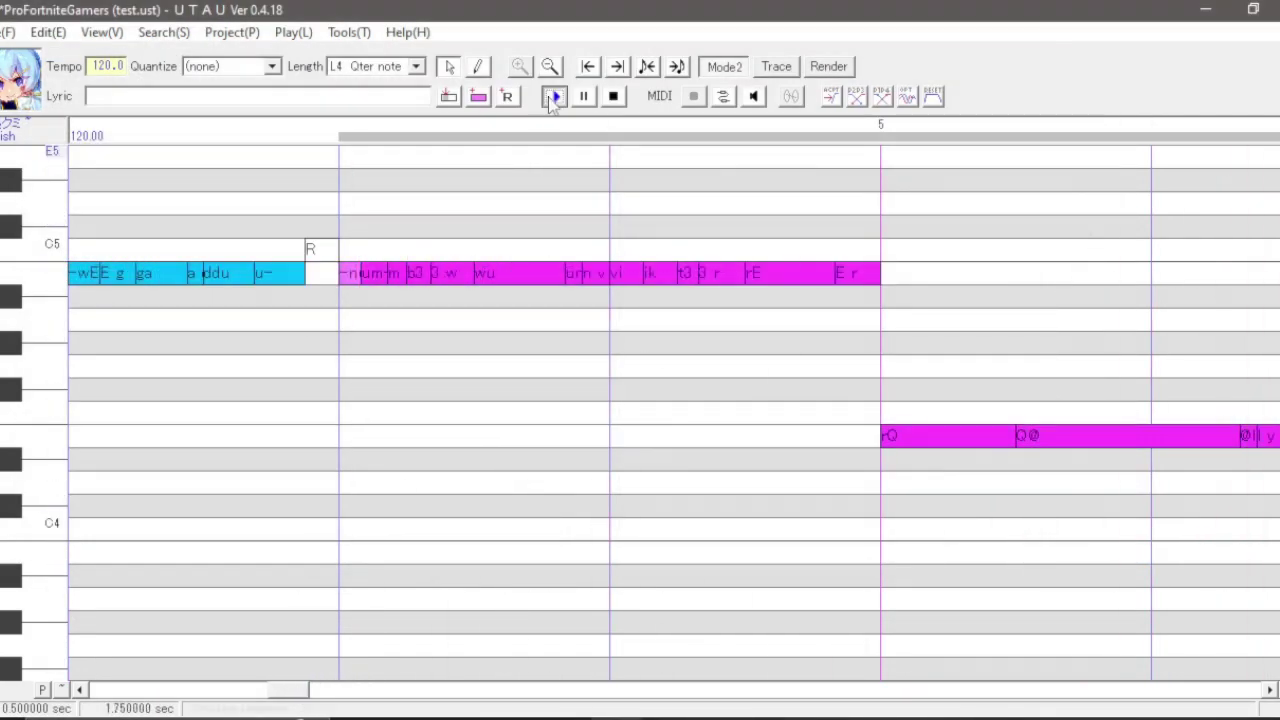
{"action": "left_click", "coordinate": [554, 97]}
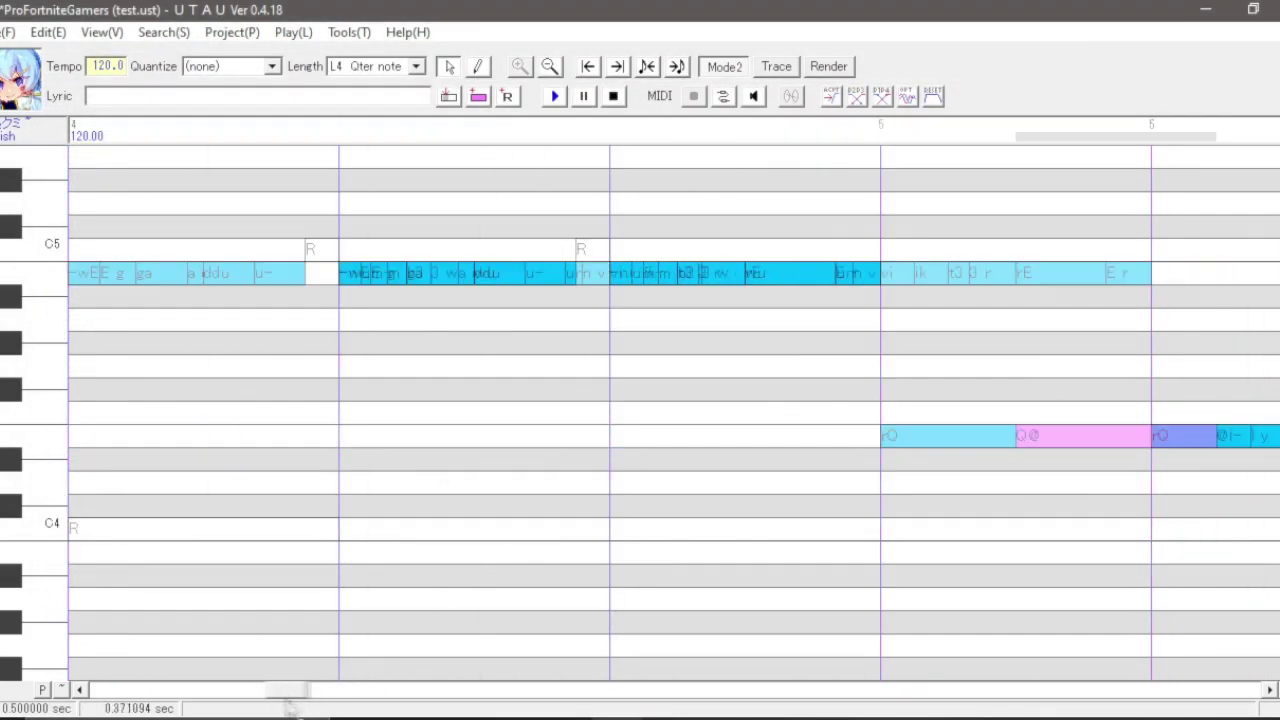
- Shorten the "Q@" note in measure 5 so the "@l-" note starts earlier, and play the phrase
{"action": "key", "text": "ctrl+e"}
{"action": "key", "text": "Return"}
{"action": "left_click", "coordinate": [790, 437]}
{"action": "left_click", "coordinate": [858, 437]}
{"action": "left_click_drag", "start_coordinate": [834, 437], "coordinate": [804, 437]}
{"action": "left_click", "coordinate": [555, 97]}
{"action": "left_click", "coordinate": [476, 438]}
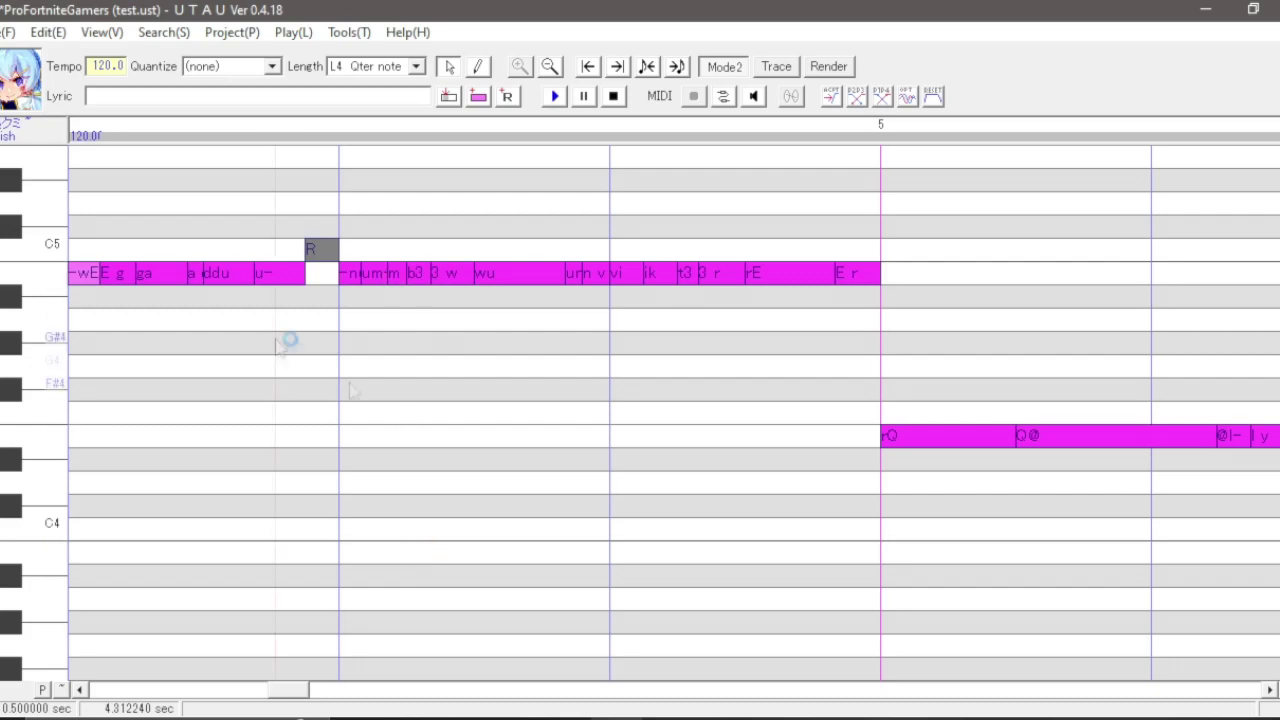
- Set the consonant velocity of the "0r-" note before measure 7 to 130
{"action": "key", "text": "ctrl+e"}
{"action": "key", "text": "Escape"}
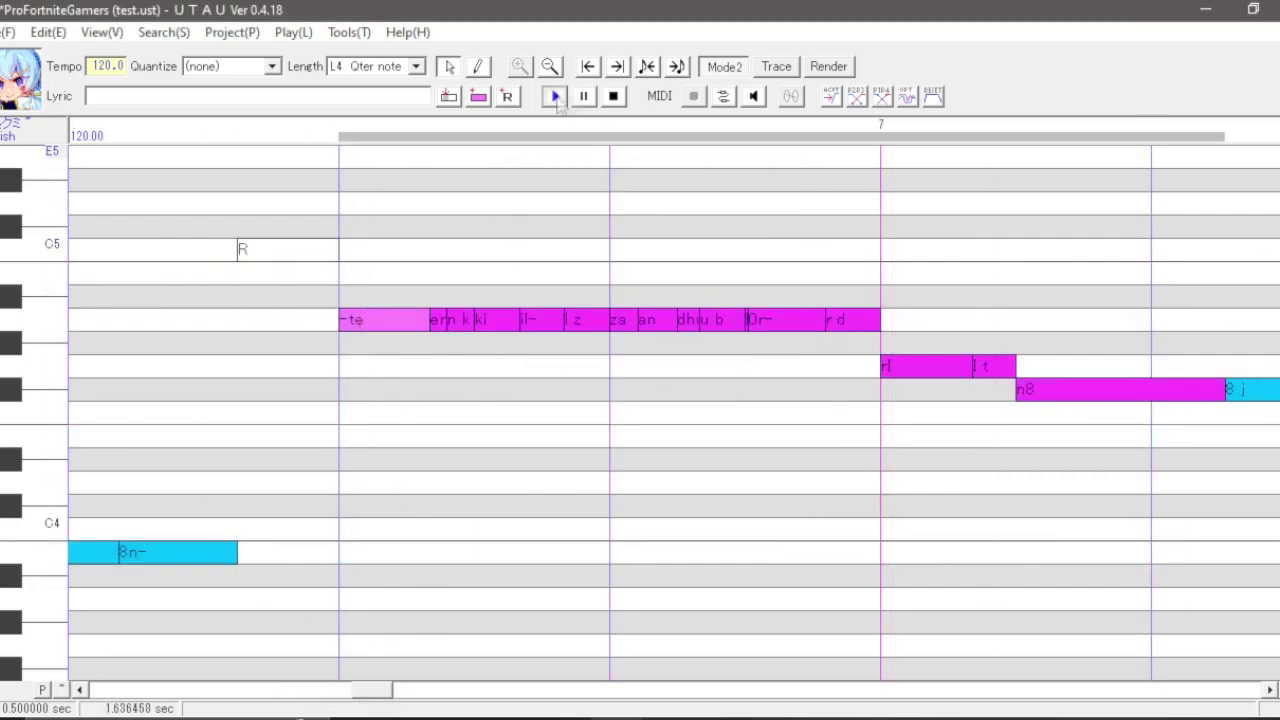
{"action": "double_click", "coordinate": [786, 320]}
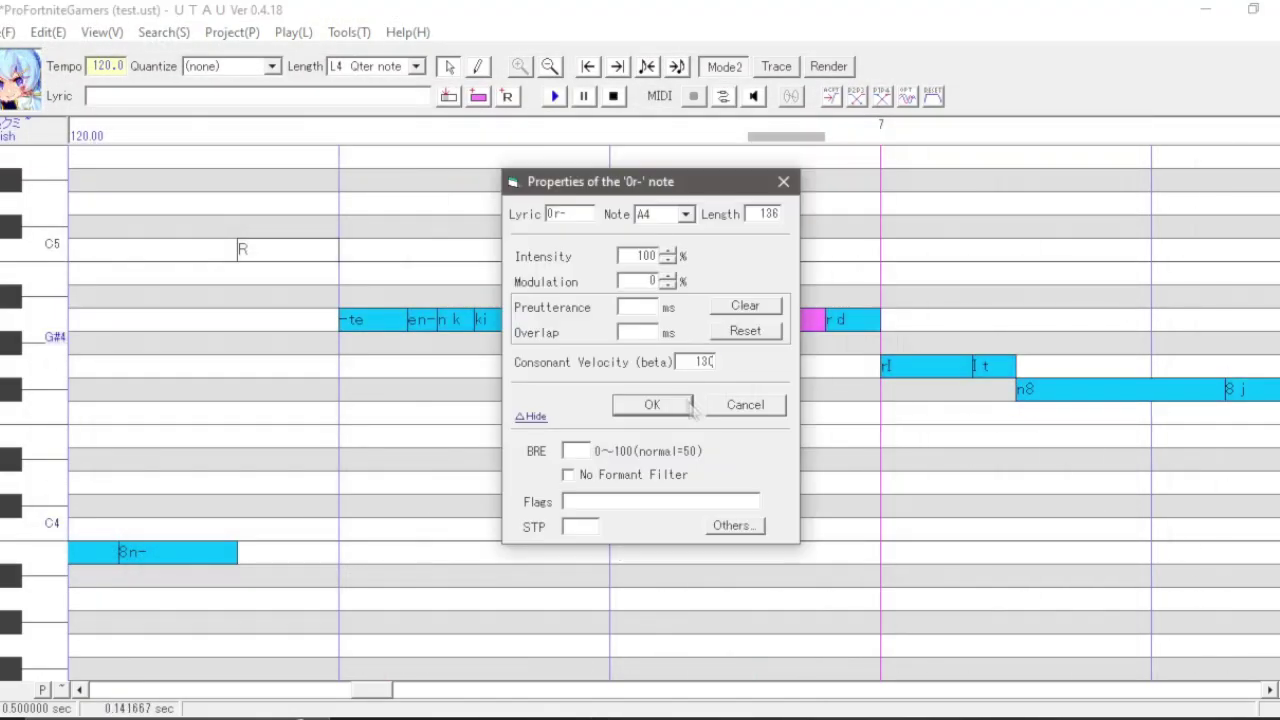
{"action": "key", "text": "Return"}
- Show the note envelopes and lower the intensity of the "st" note in measure 7 to 41
{"action": "left_click", "coordinate": [62, 690]}
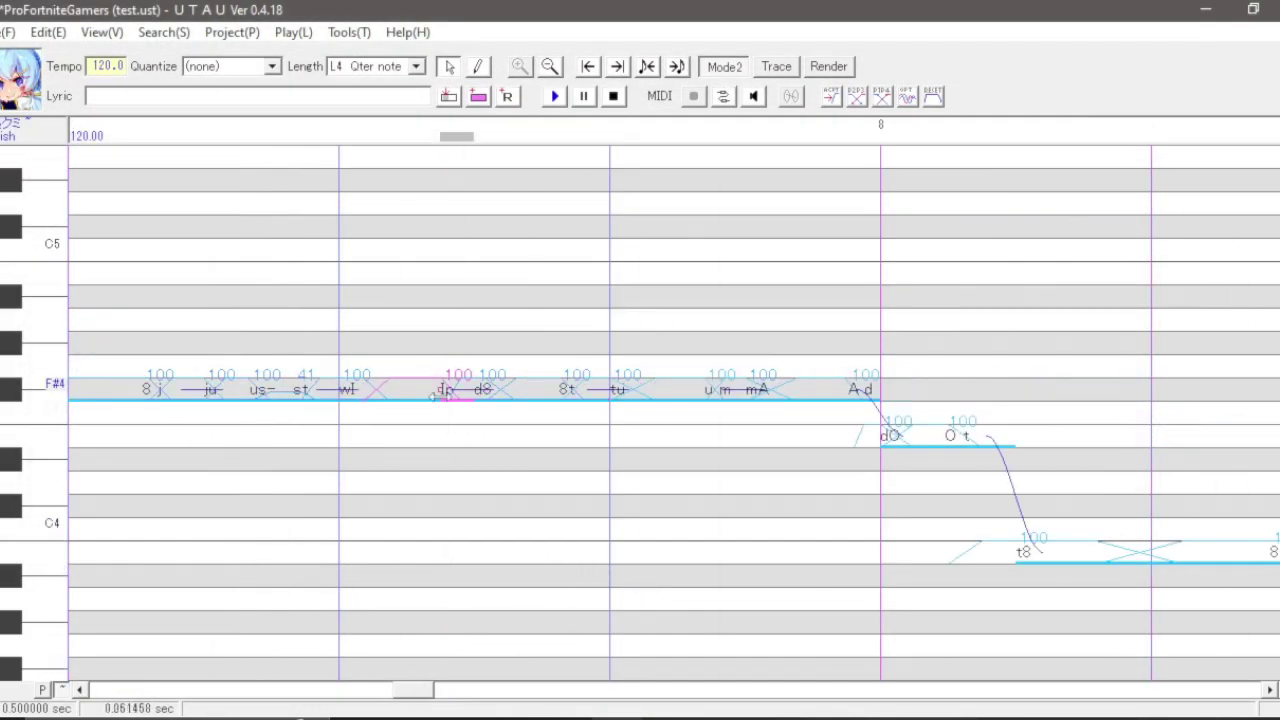
{"action": "key", "text": "space"}
{"action": "key", "text": "ctrl+e"}
{"action": "left_click", "coordinate": [645, 409]}
- Play back the selected phrase leading into measure 9 and review the properties of a note
{"action": "left_click_drag", "start_coordinate": [785, 610], "coordinate": [212, 560]}
{"action": "key", "text": "space"}
{"action": "left_click", "coordinate": [437, 461]}
{"action": "key", "text": "ctrl+e"}
{"action": "key", "text": "Return"}
{"action": "left_click_drag", "start_coordinate": [700, 620], "coordinate": [212, 640]}
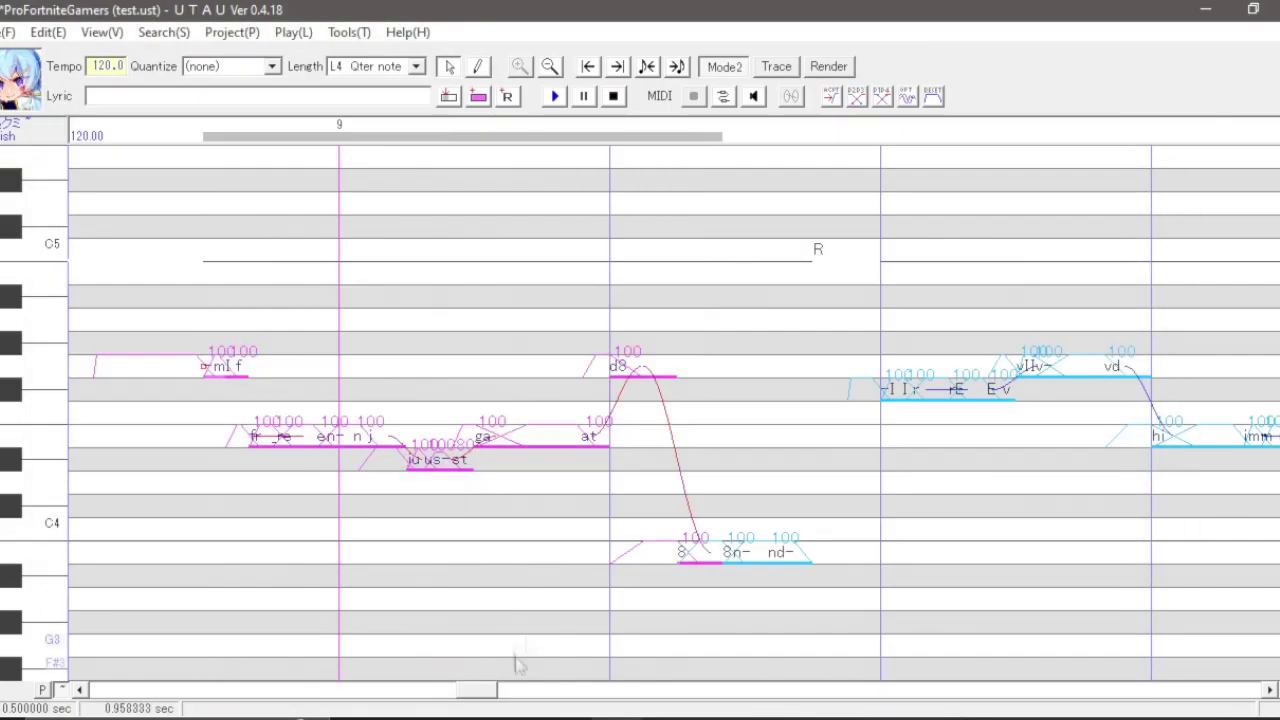
- Edit the ending-consonant lyric of the "at" note in measure 9
{"action": "left_click_drag", "start_coordinate": [790, 600], "coordinate": [215, 500]}
{"action": "key", "text": "ctrl+e"}
{"action": "key", "text": "Return"}
{"action": "double_click", "coordinate": [592, 437]}
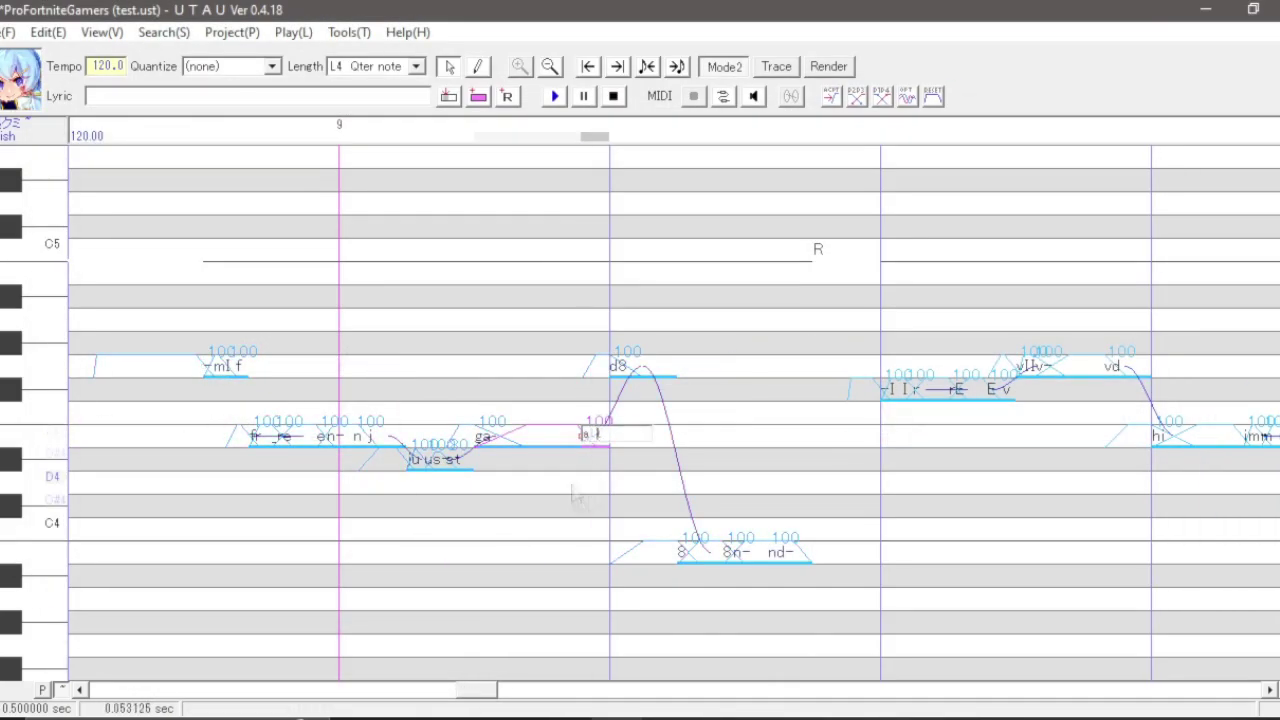
- Reset the envelopes of the selected notes around measure 9 and play them back
{"action": "left_click_drag", "start_coordinate": [655, 620], "coordinate": [360, 620]}
{"action": "left_click", "coordinate": [554, 97]}
{"action": "left_click_drag", "start_coordinate": [840, 620], "coordinate": [240, 662]}
{"action": "left_click", "coordinate": [933, 97]}
{"action": "left_click", "coordinate": [554, 97]}
- Make the "ark" note in measure 11 start earlier by shortening the "a" note before it
{"action": "double_click", "coordinate": [460, 460]}
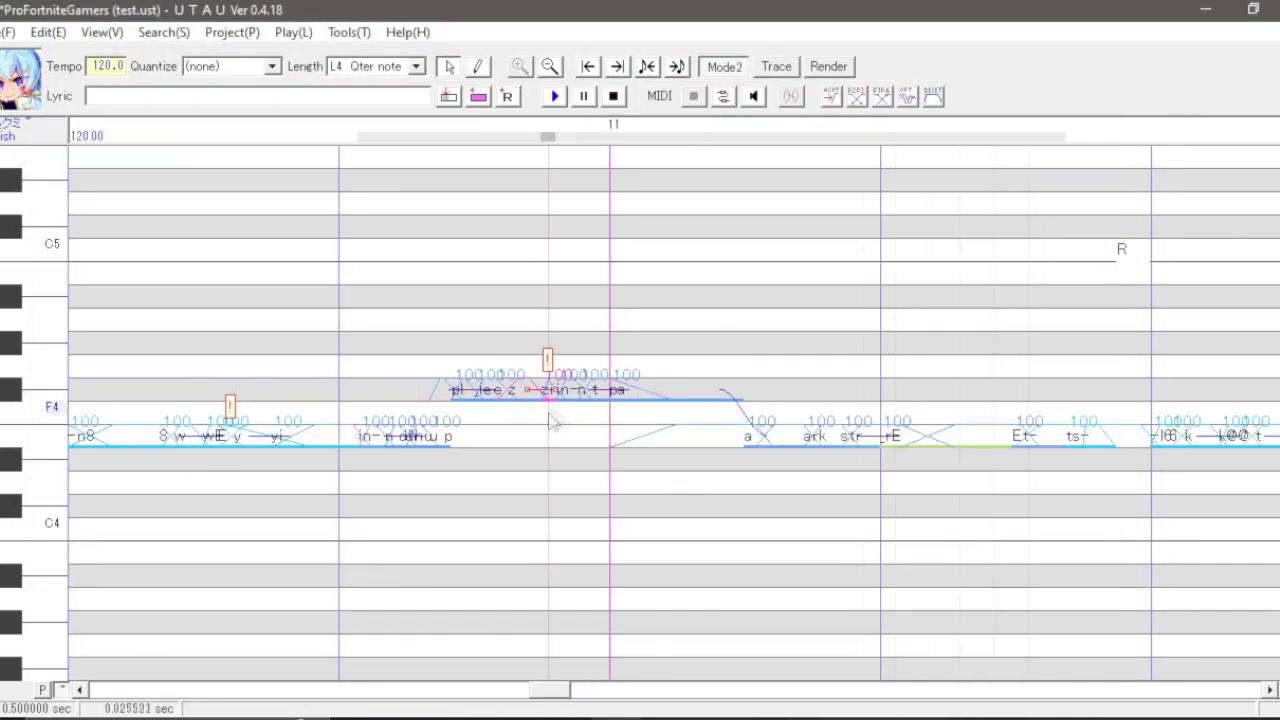
{"action": "left_click", "coordinate": [812, 438]}
{"action": "key", "text": "ctrl+e"}
{"action": "key", "text": "Return"}
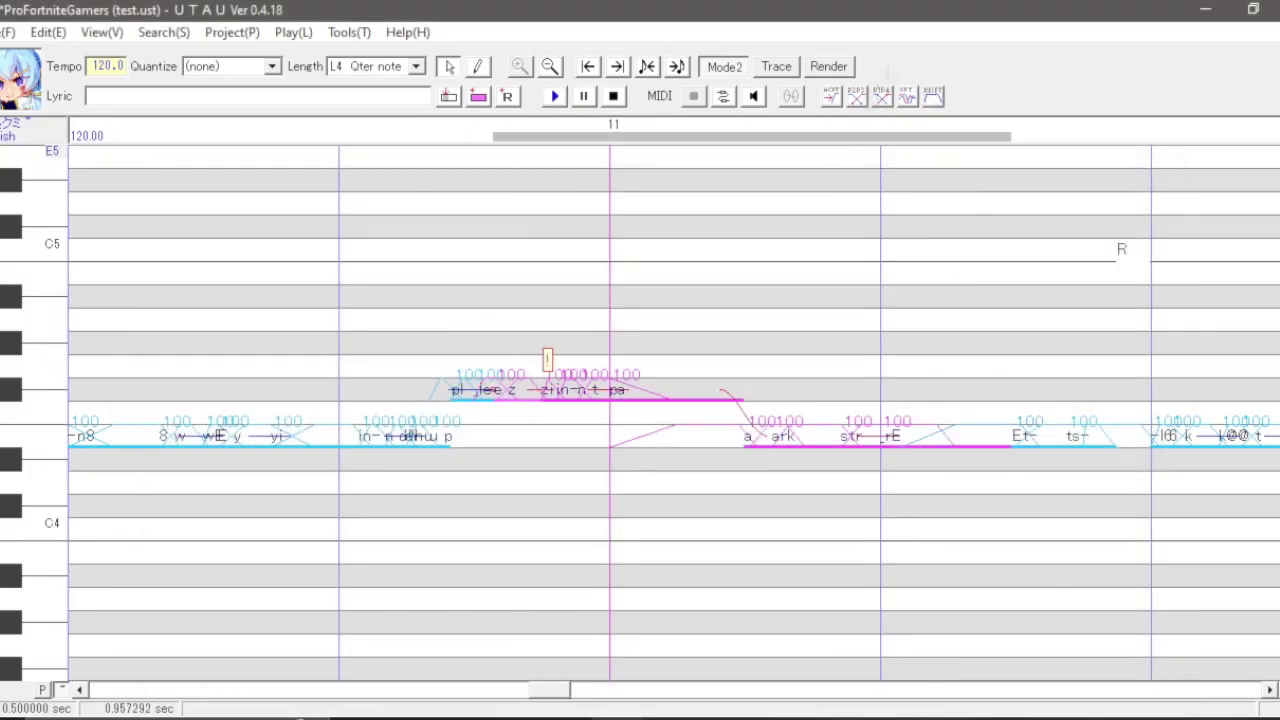
- Play back the phrase around measure 11 to check the adjusted notes
{"action": "left_click", "coordinate": [823, 437]}
{"action": "left_click", "coordinate": [757, 437]}
{"action": "left_click", "coordinate": [940, 437], "text": "shift"}
{"action": "key", "text": "space"}
{"action": "left_click", "coordinate": [457, 390]}
{"action": "left_click", "coordinate": [1085, 437], "text": "shift"}
{"action": "key", "text": "space"}
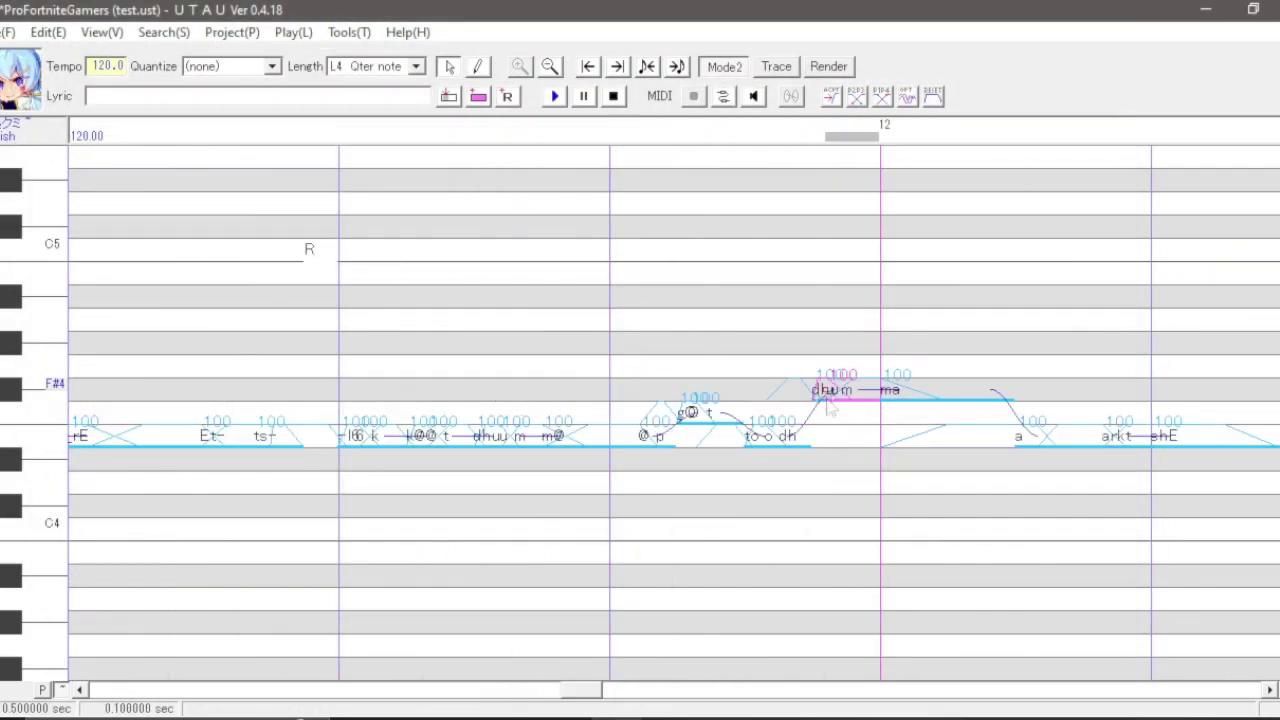
- Lower the intensity of the two "ks" notes in measure 13 to 73 and 72
{"action": "double_click", "coordinate": [840, 444]}
{"action": "key", "text": "Escape"}
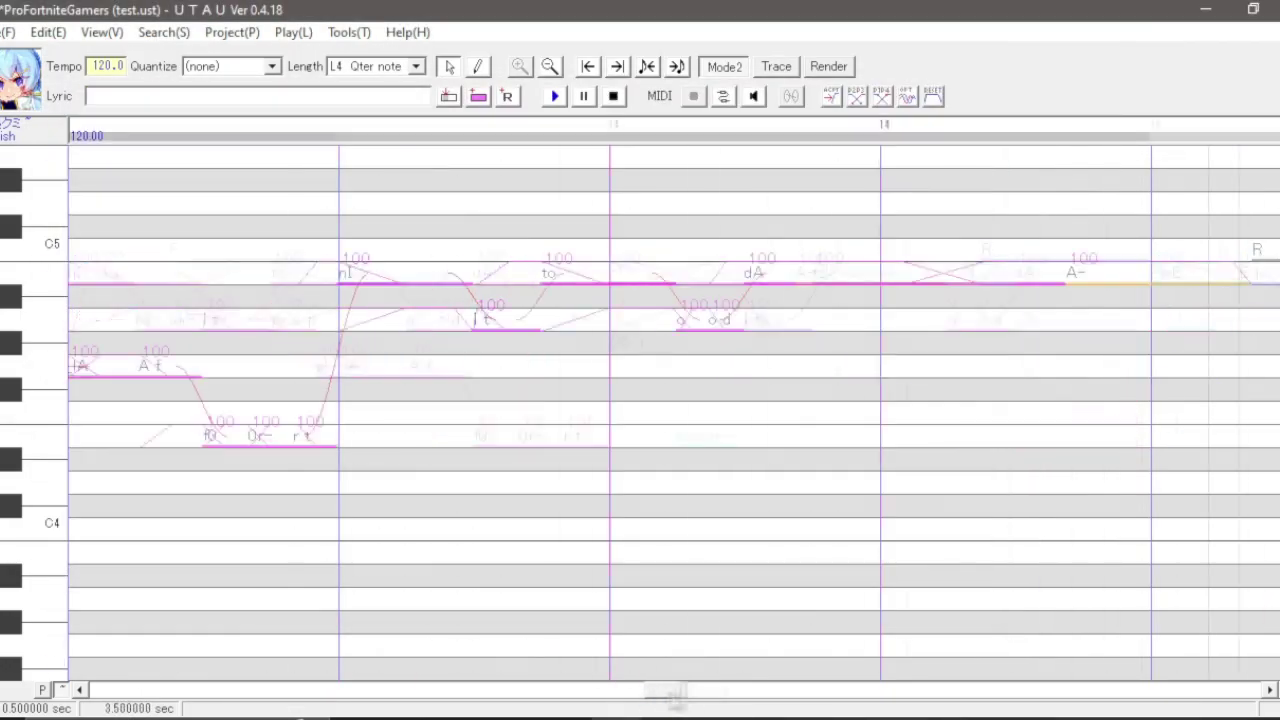
{"action": "left_click_drag", "start_coordinate": [674, 692], "coordinate": [663, 692]}
{"action": "left_click", "coordinate": [678, 386]}
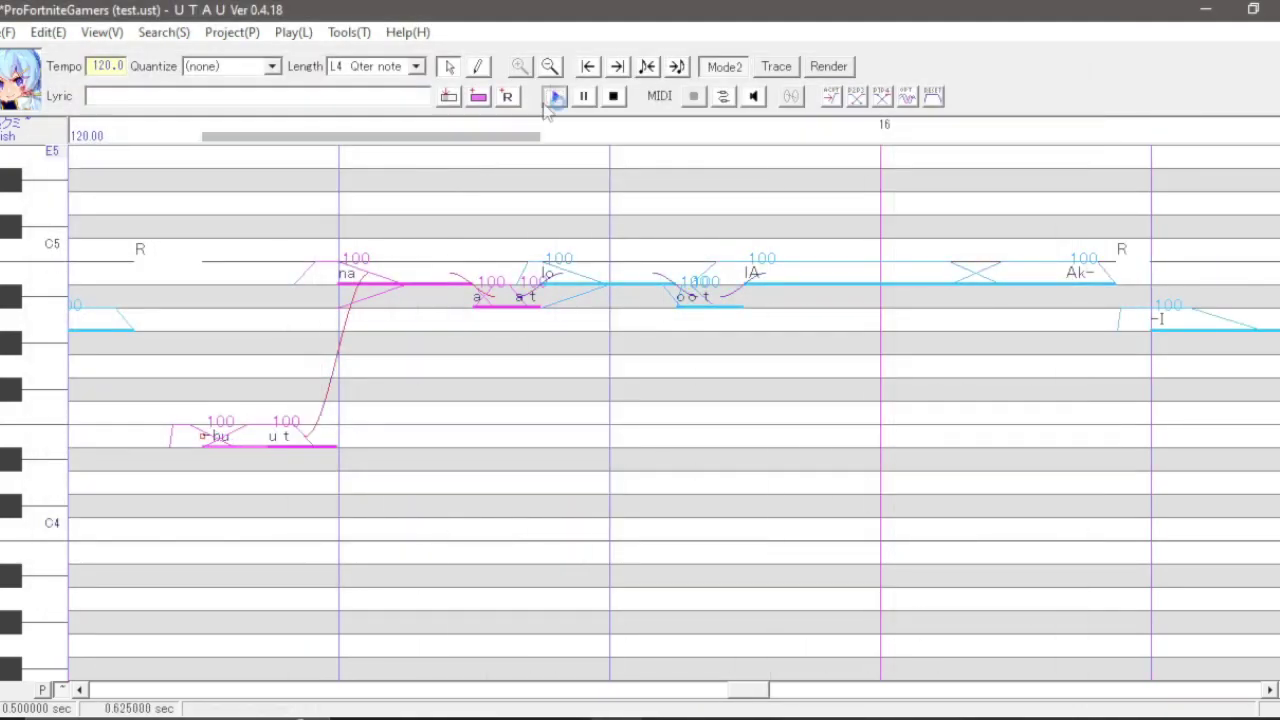
- Check the "a t" and "o t" notes in measure 15 and play back the phrase
{"action": "double_click", "coordinate": [504, 308]}
{"action": "left_click", "coordinate": [708, 306]}
{"action": "left_click", "coordinate": [257, 293]}
{"action": "left_click", "coordinate": [554, 97]}
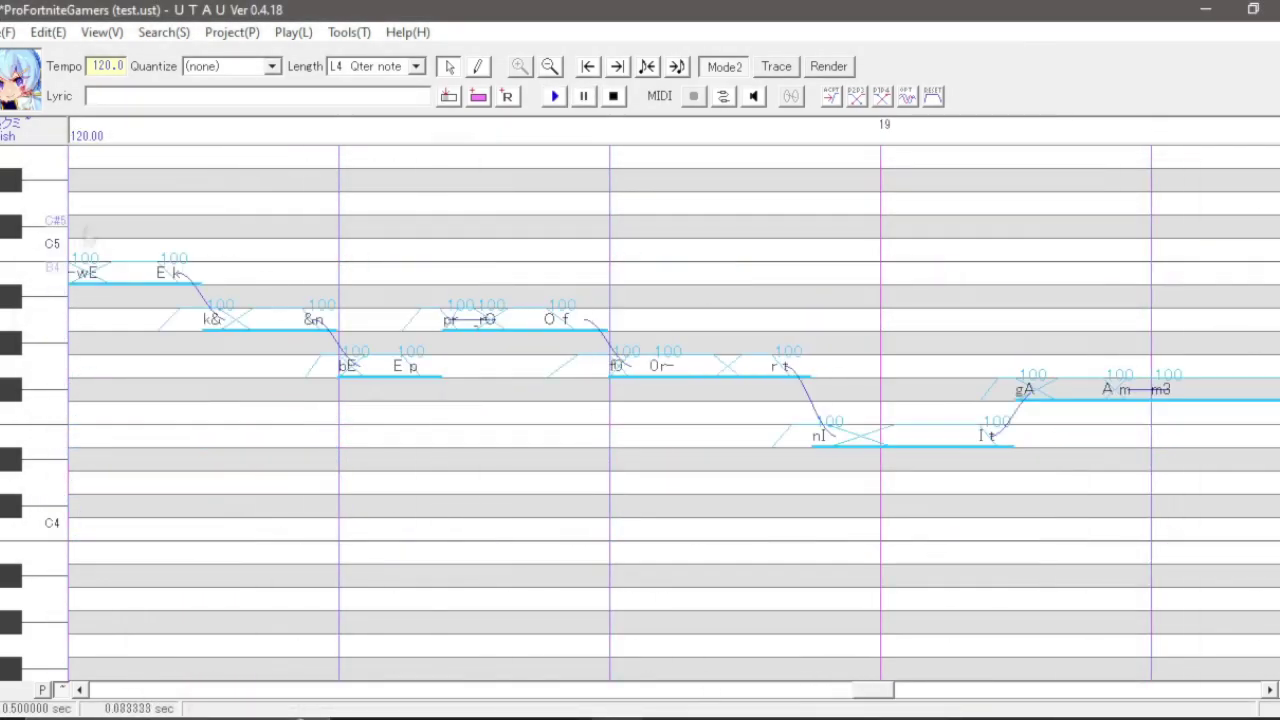
- Select the notes from "wE" to "nI" in measure 18 and play them back
{"action": "left_click_drag", "start_coordinate": [90, 237], "coordinate": [880, 450]}
{"action": "left_click", "coordinate": [554, 97]}
{"action": "left_click", "coordinate": [554, 97]}
- Select all notes, confirm their shared note properties and play back the whole song
{"action": "key", "text": "ctrl+a"}
{"action": "key", "text": "ctrl+e"}
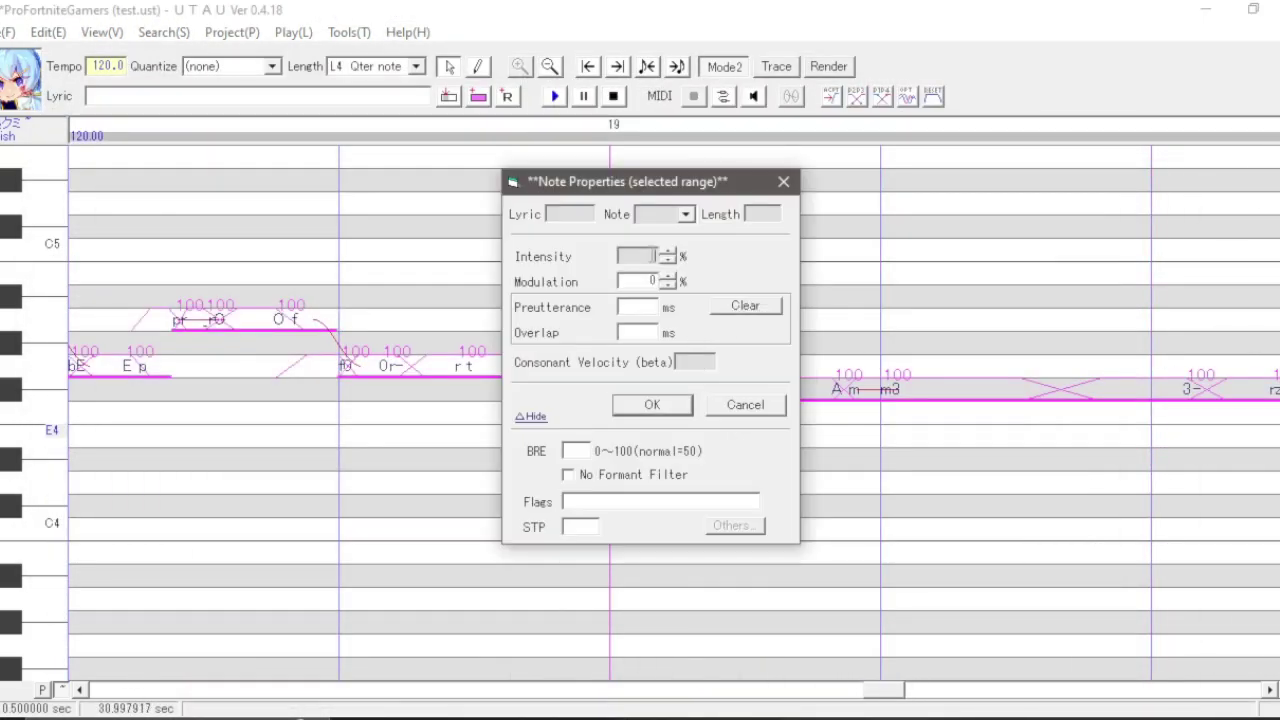
{"action": "left_click", "coordinate": [652, 405]}
{"action": "left_click", "coordinate": [555, 97]}
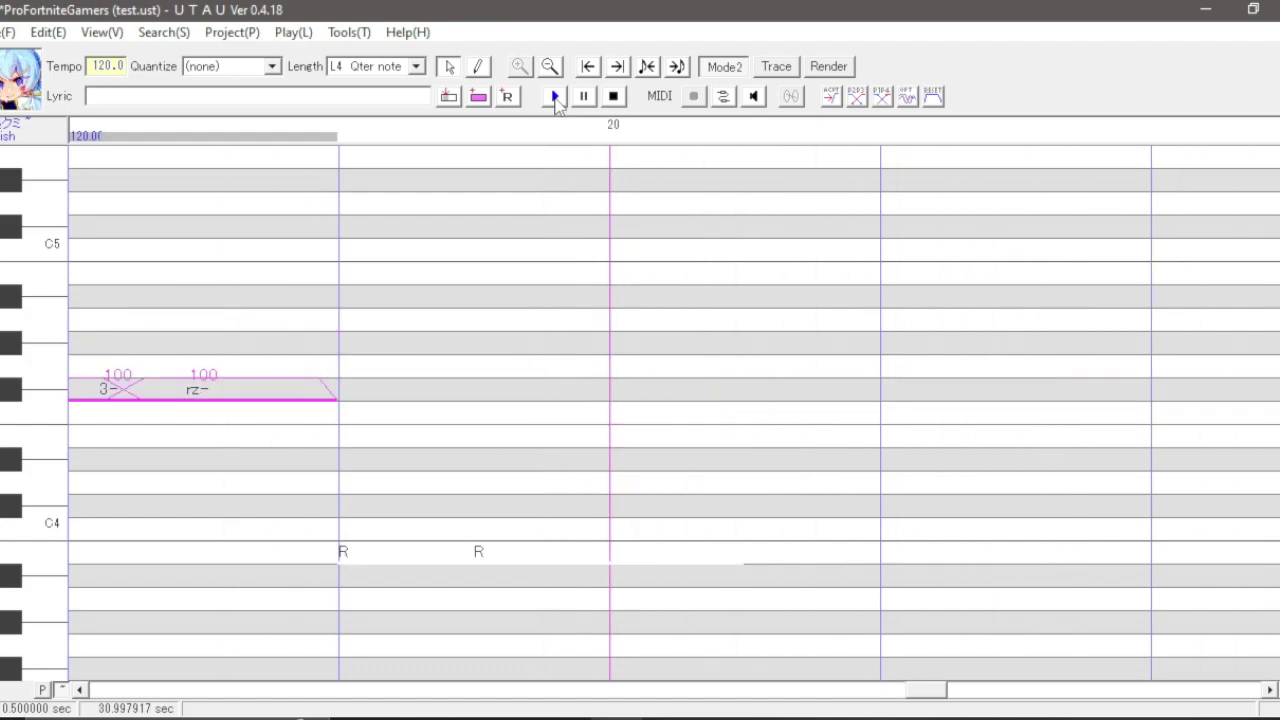
{"action": "left_click_drag", "start_coordinate": [925, 690], "coordinate": [286, 657]}
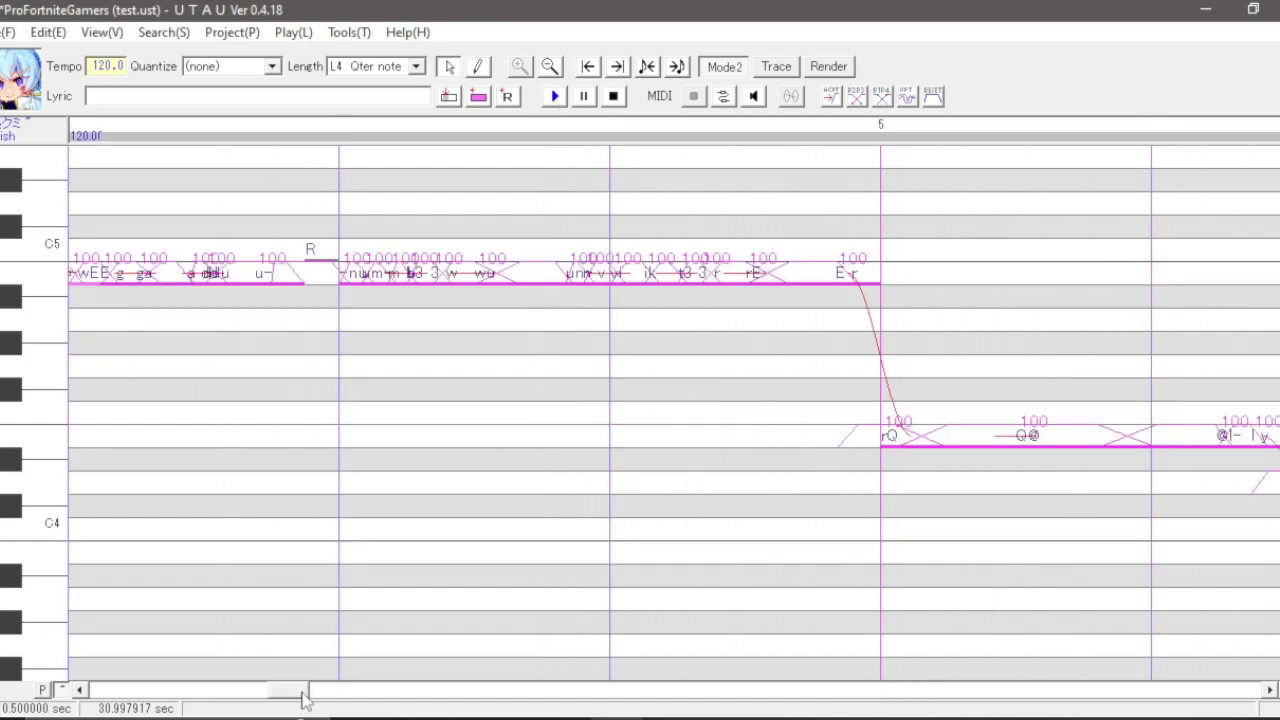
{"action": "left_click_drag", "start_coordinate": [305, 700], "coordinate": [296, 703]}
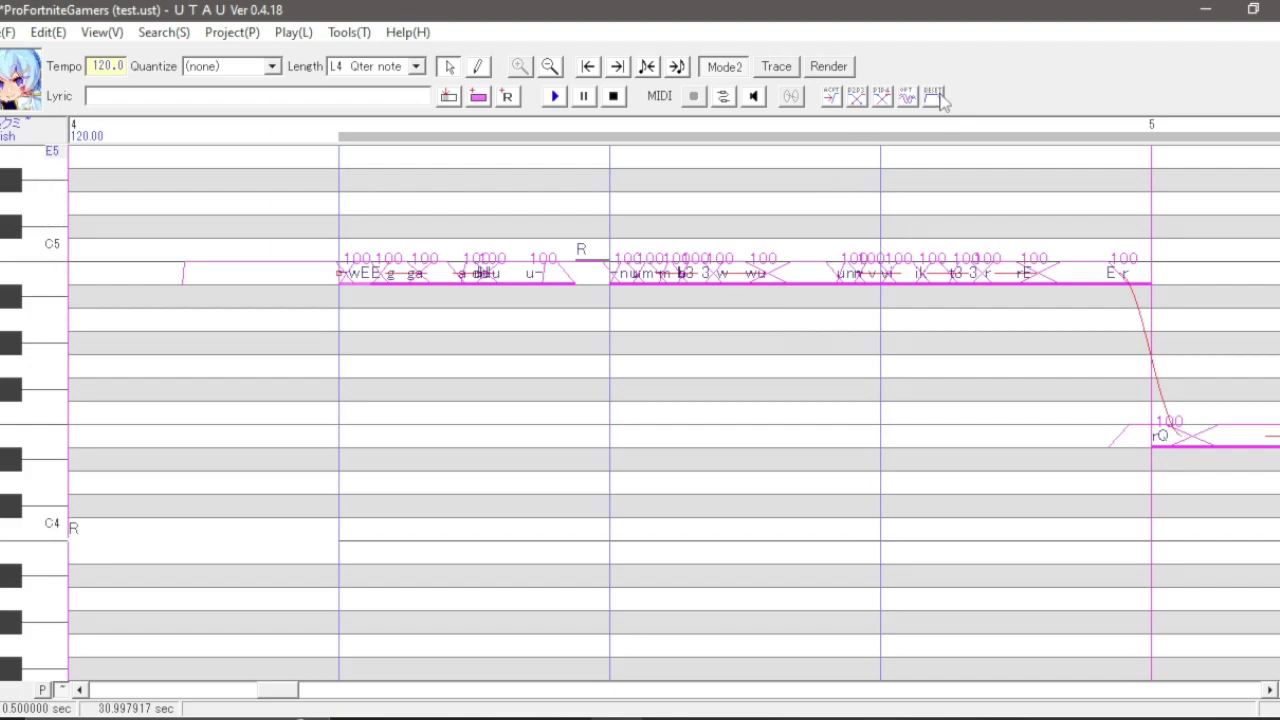